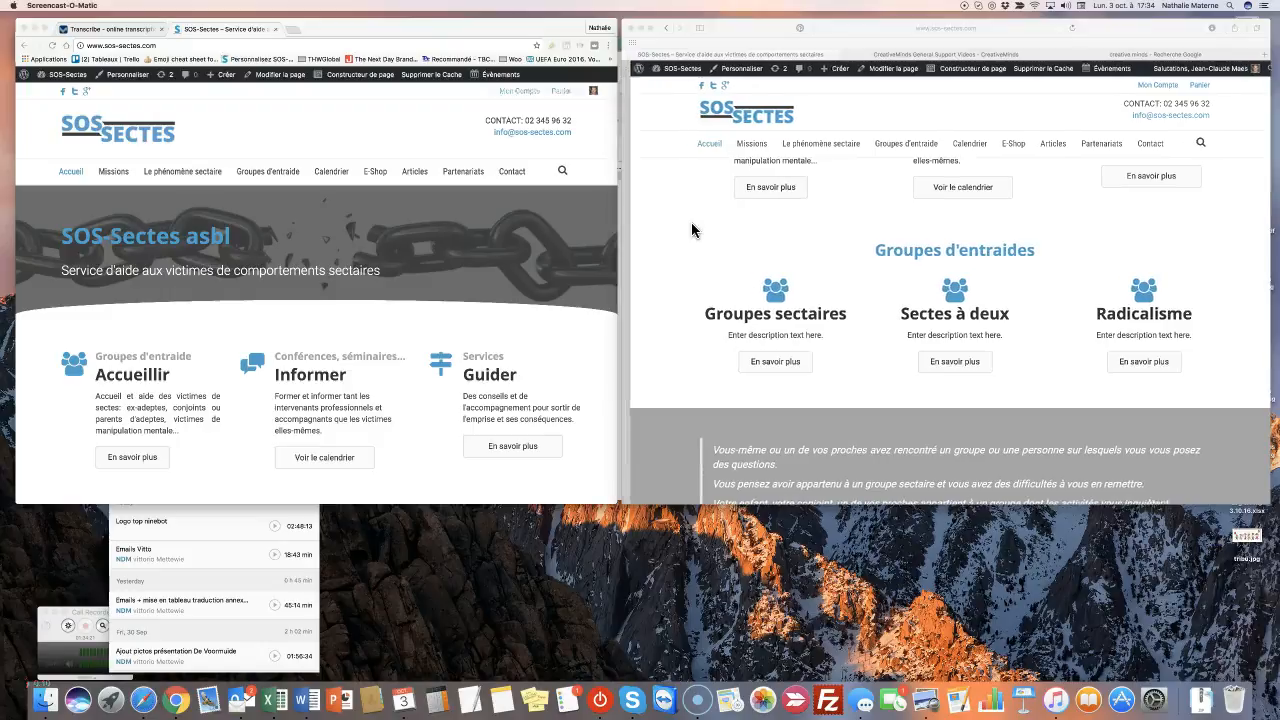
Compare how the SOS-Sectes header logo renders at the top of the home page in Safari and in Chrome.
scroll(692, 230, "up", 1)
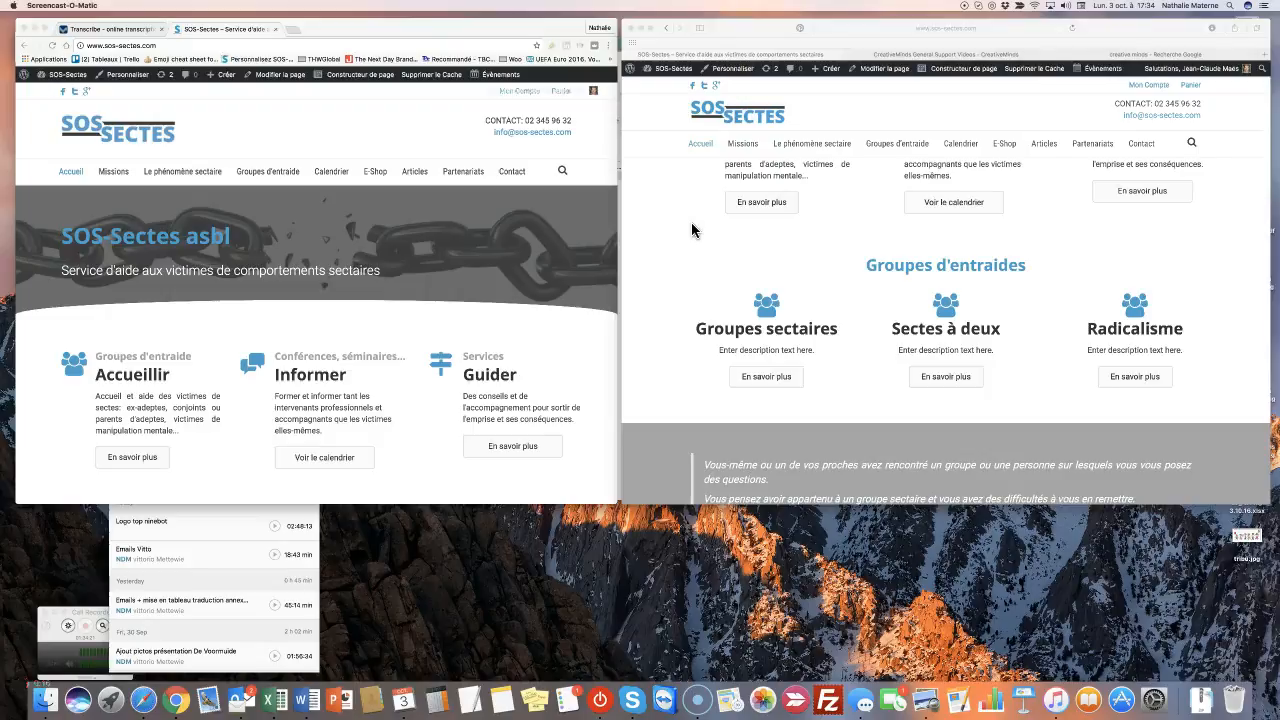
scroll(692, 230, "up", 5)
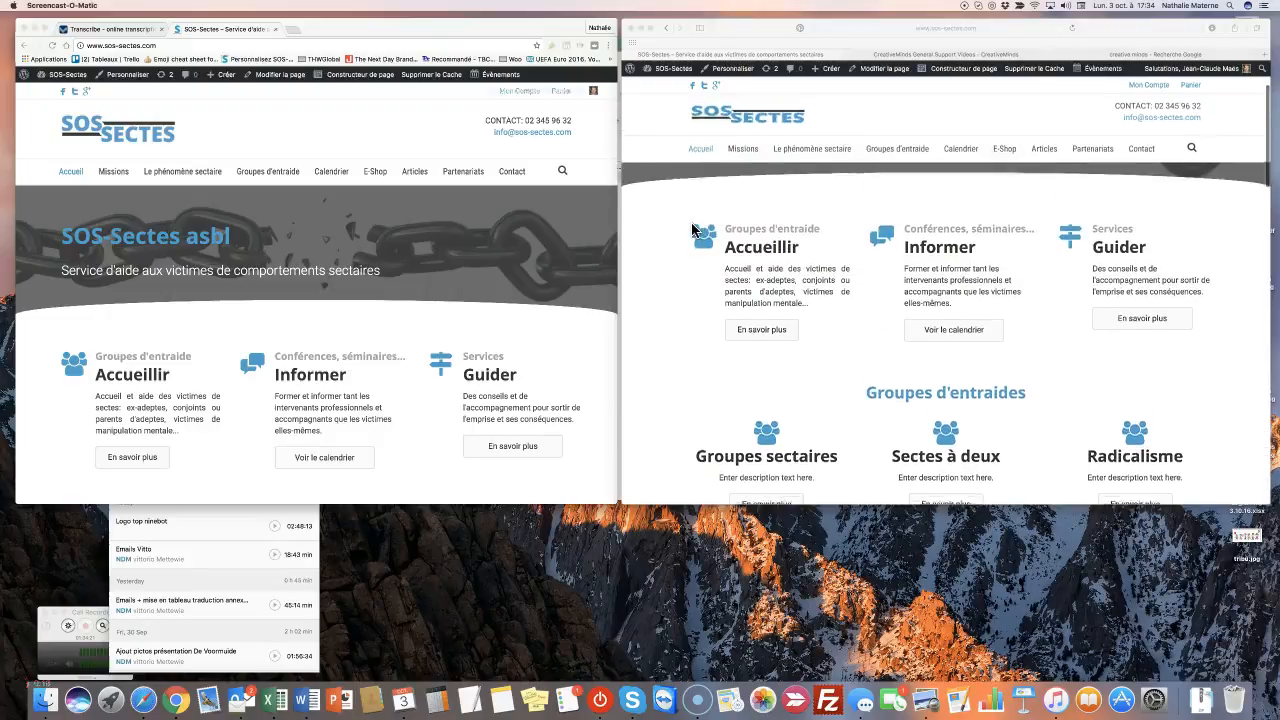
scroll(692, 230, "up", 5)
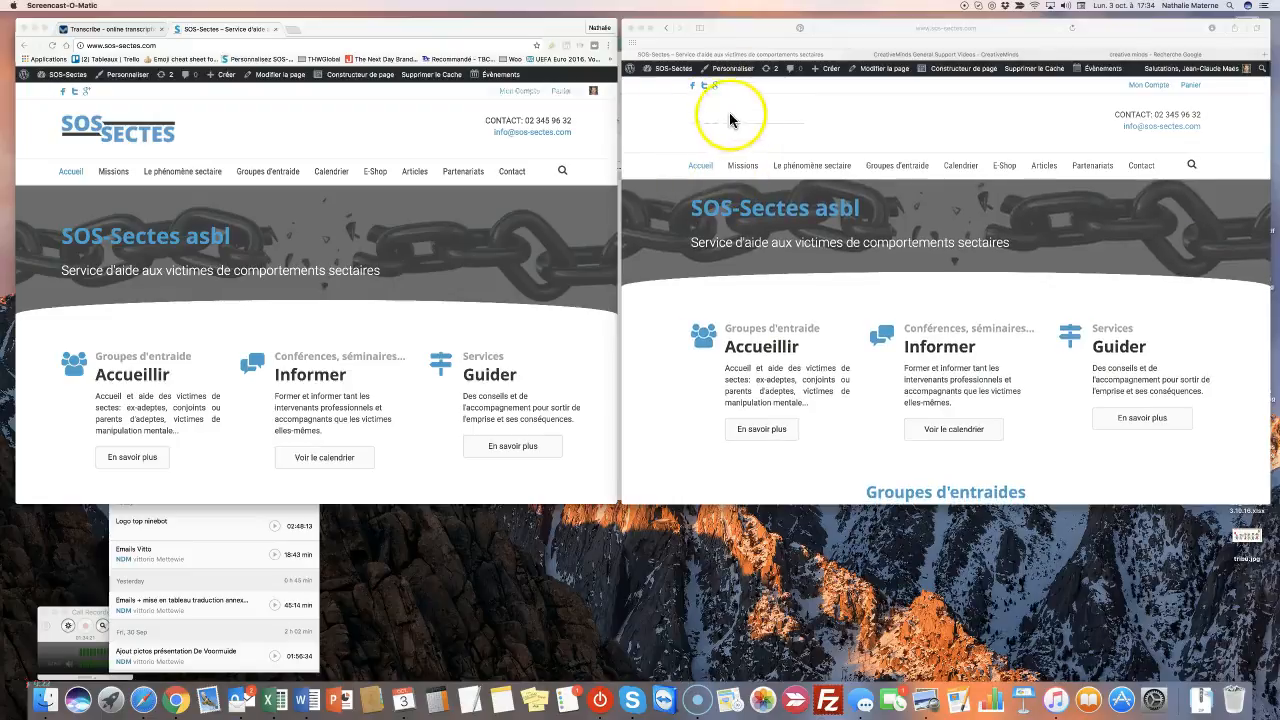
left_click(229, 131)
left_click(935, 118)
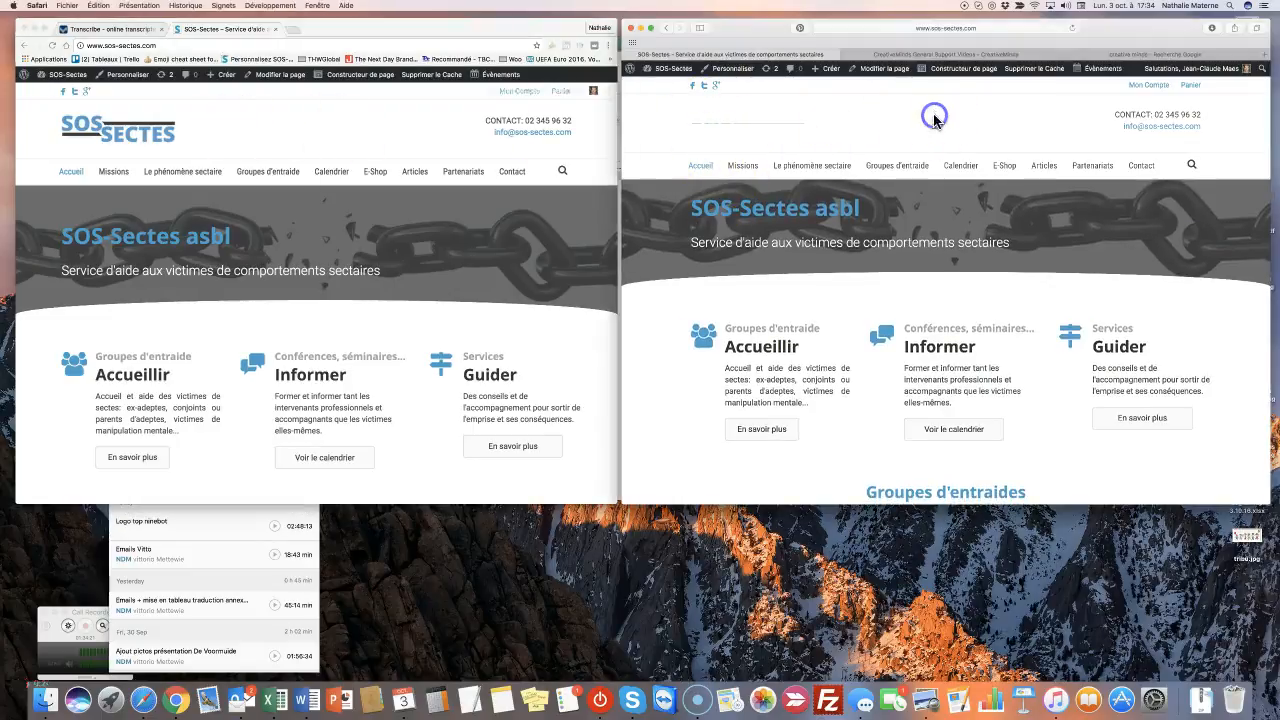
left_click(297, 131)
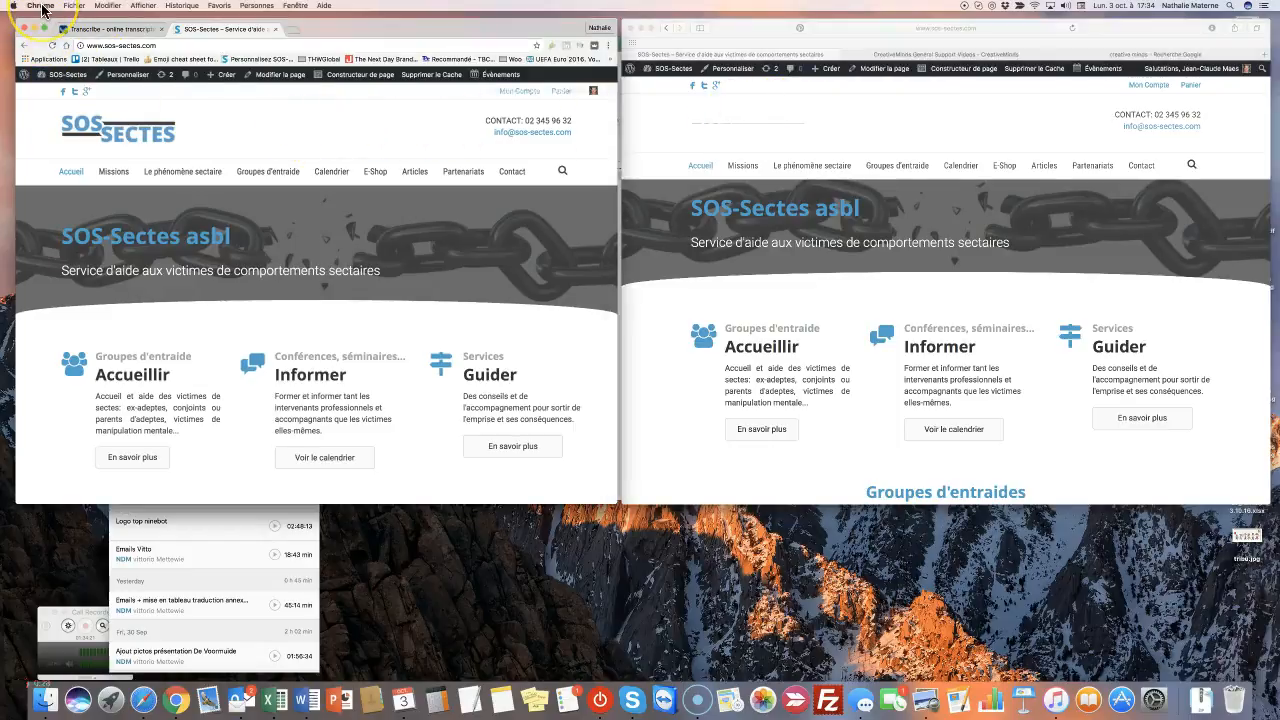
left_click(338, 143)
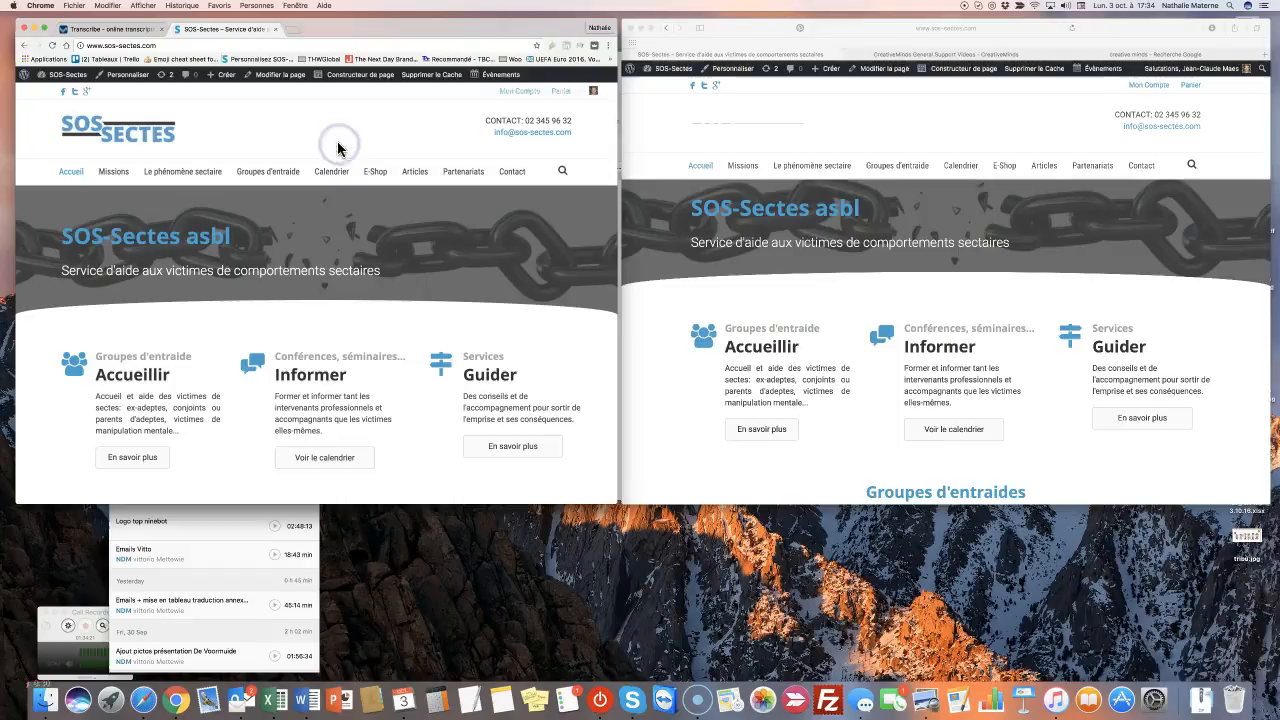
scroll(230, 128, "down", 5)
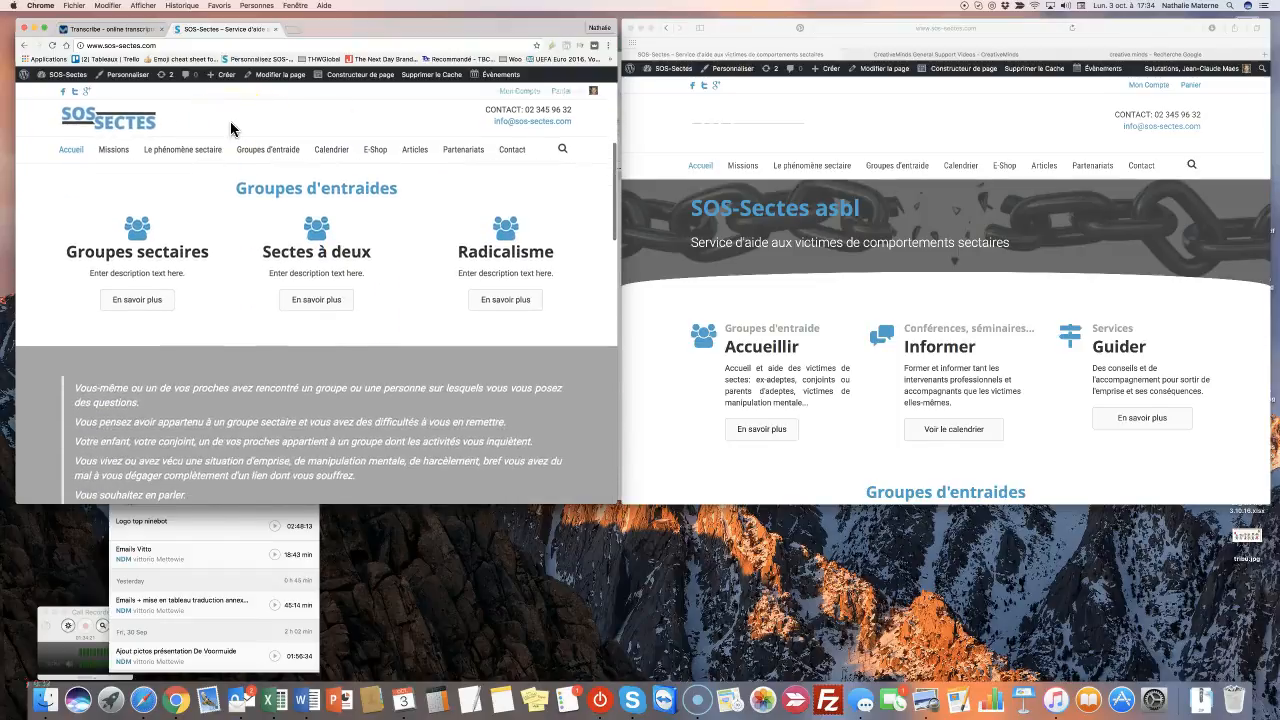
scroll(230, 128, "up", 5)
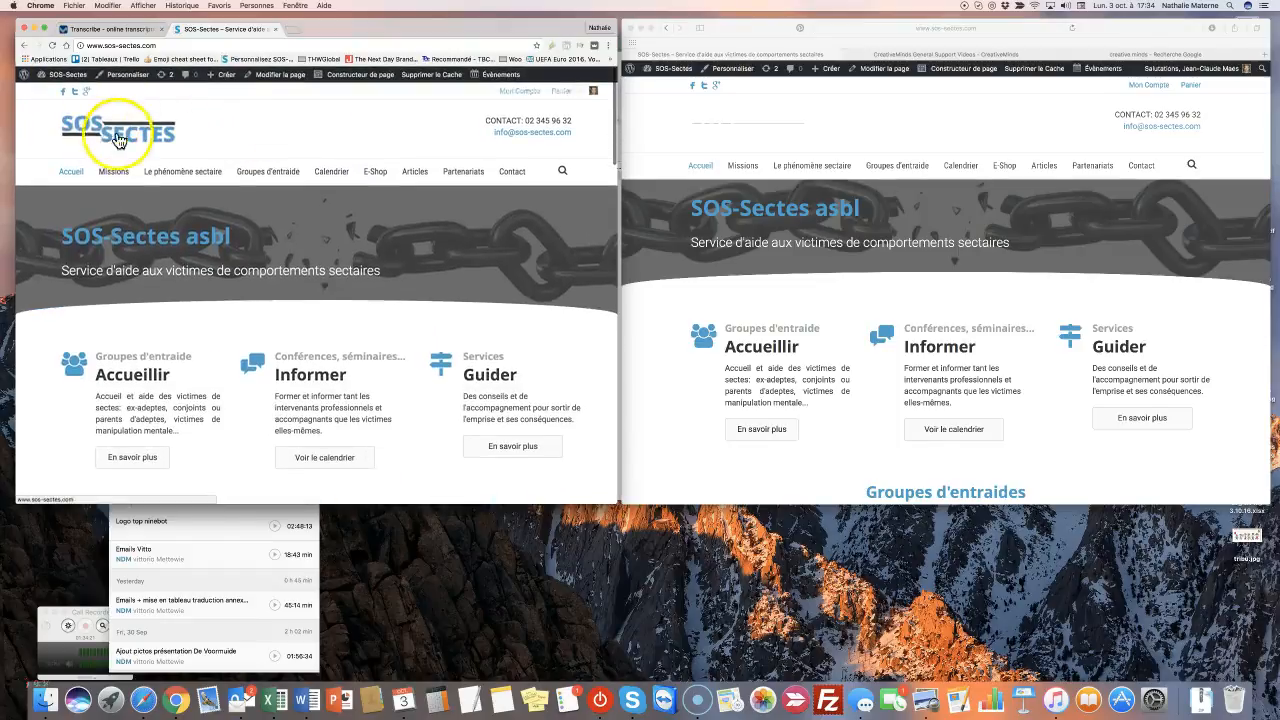
mouse_move(112, 172)
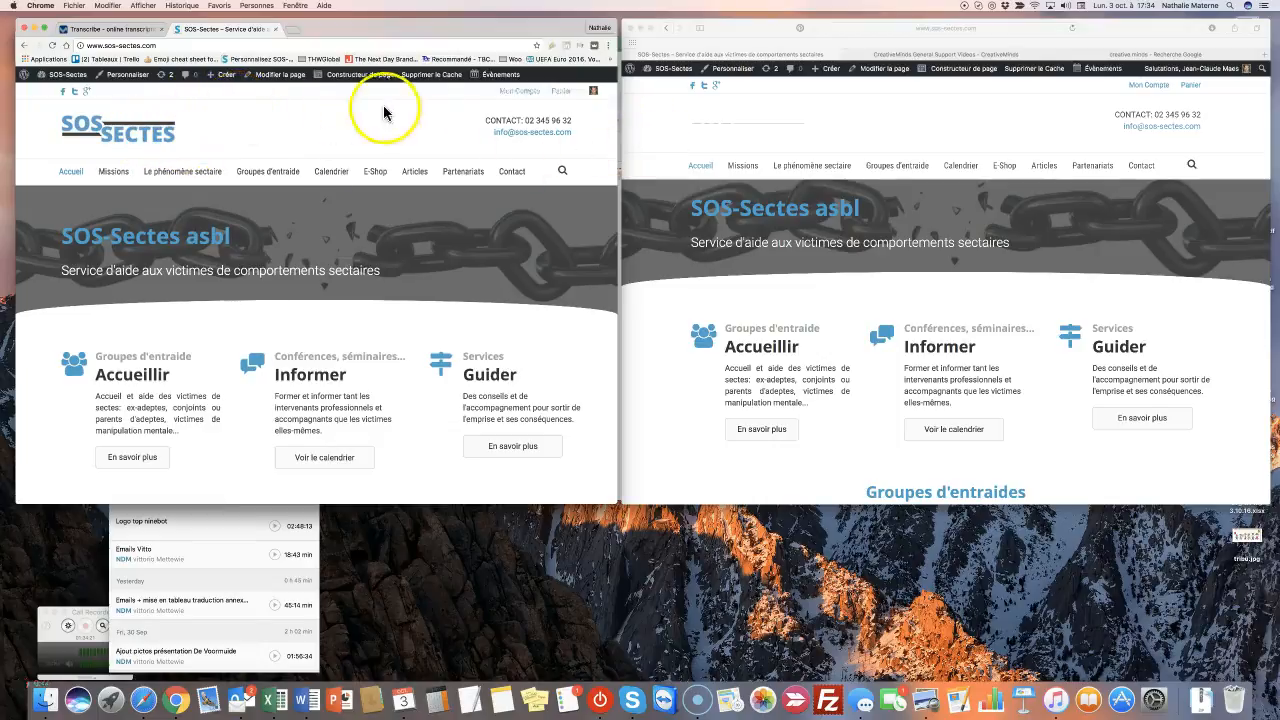
Examine how the header logo behaves in Safari when the home page is scrolled down and back to the top.
scroll(814, 117, "down", 4)
scroll(815, 118, "down", 1)
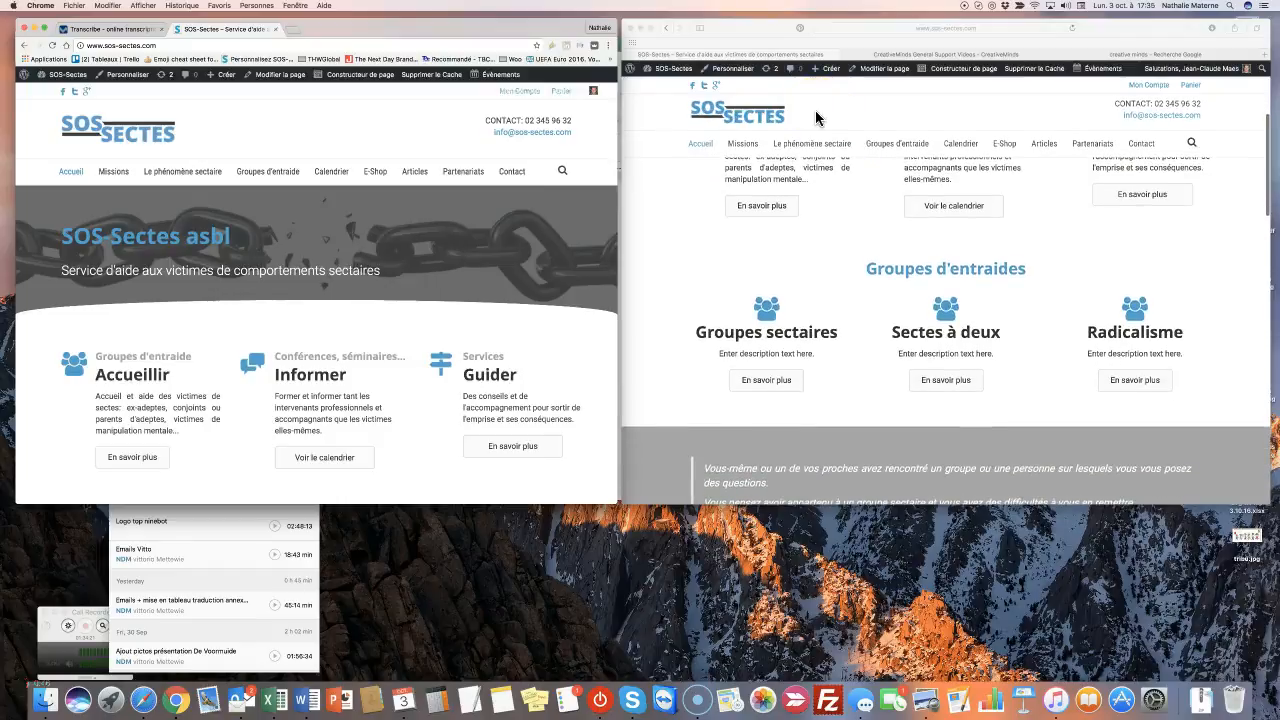
left_click(760, 115)
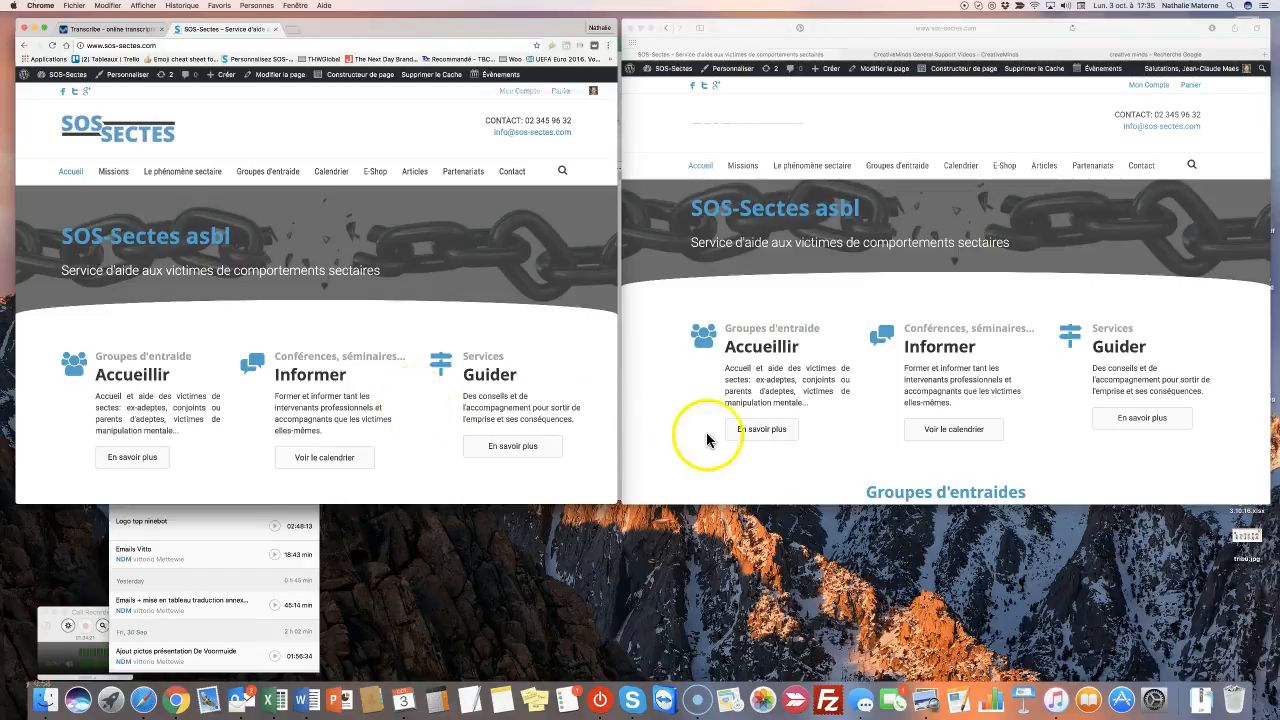
scroll(714, 434, "down", 1)
scroll(713, 431, "up", 1)
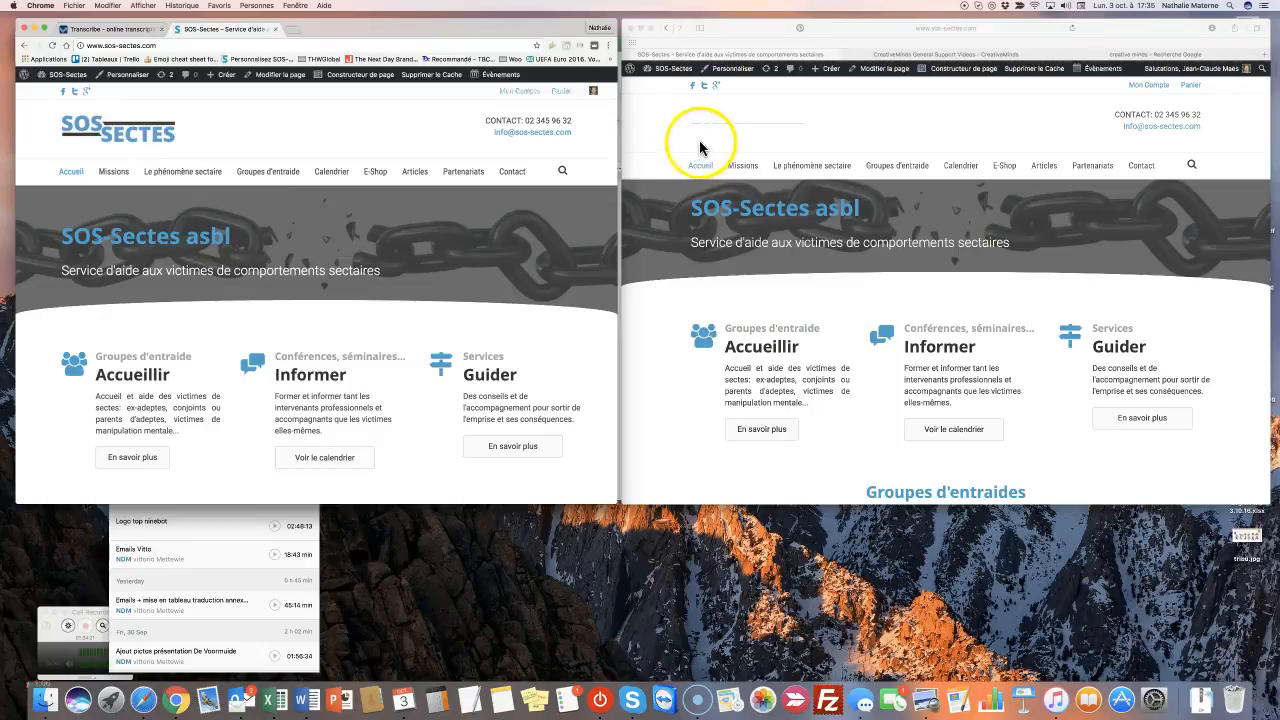
scroll(701, 129, "down", 5)
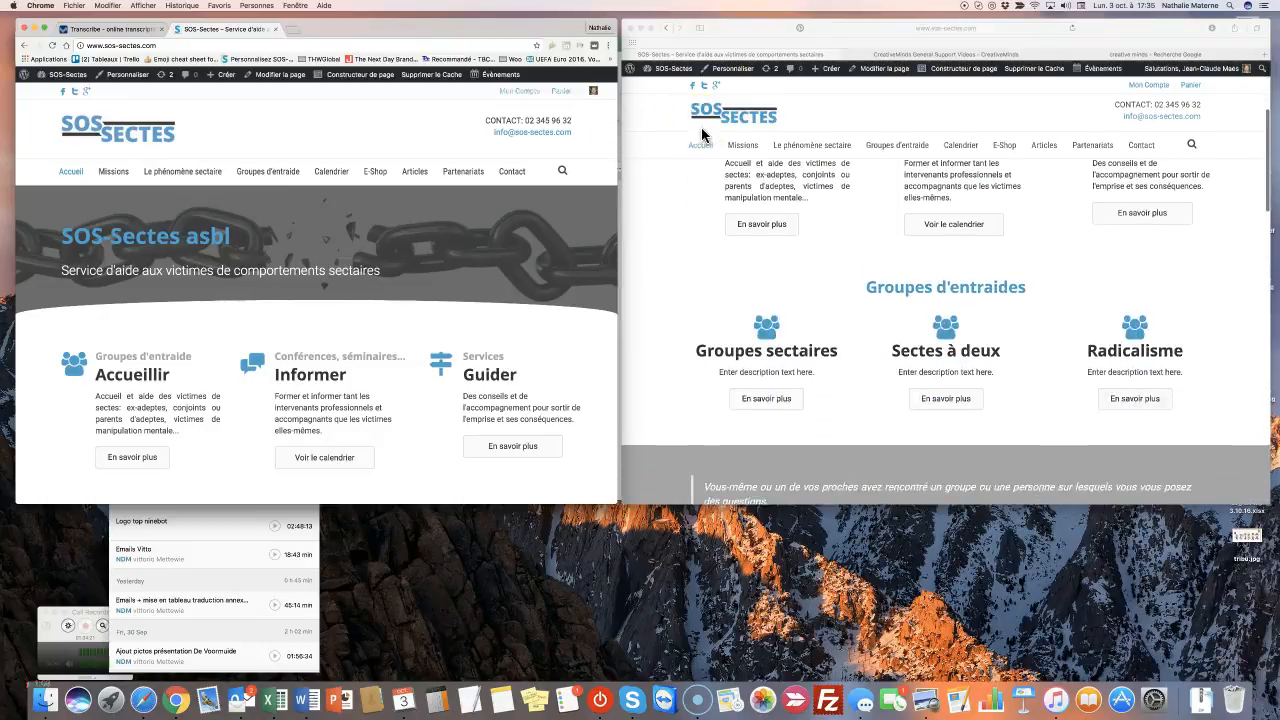
left_click(701, 135)
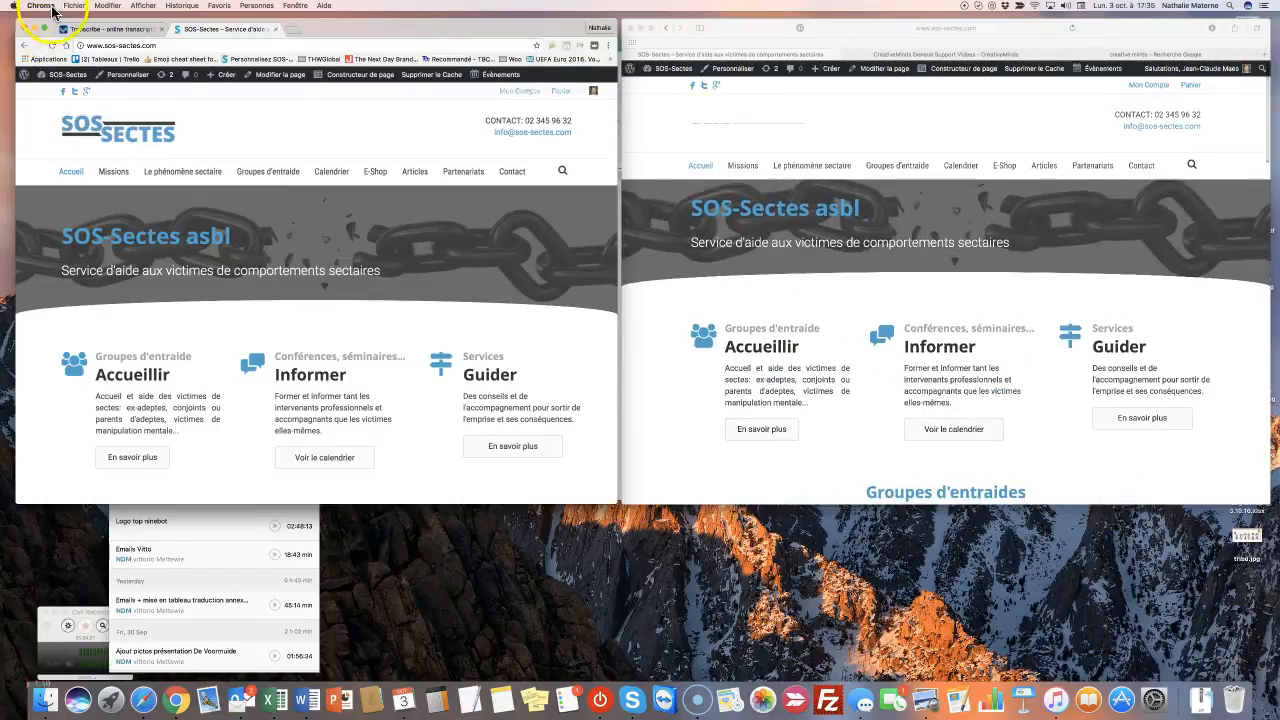
left_click(778, 110)
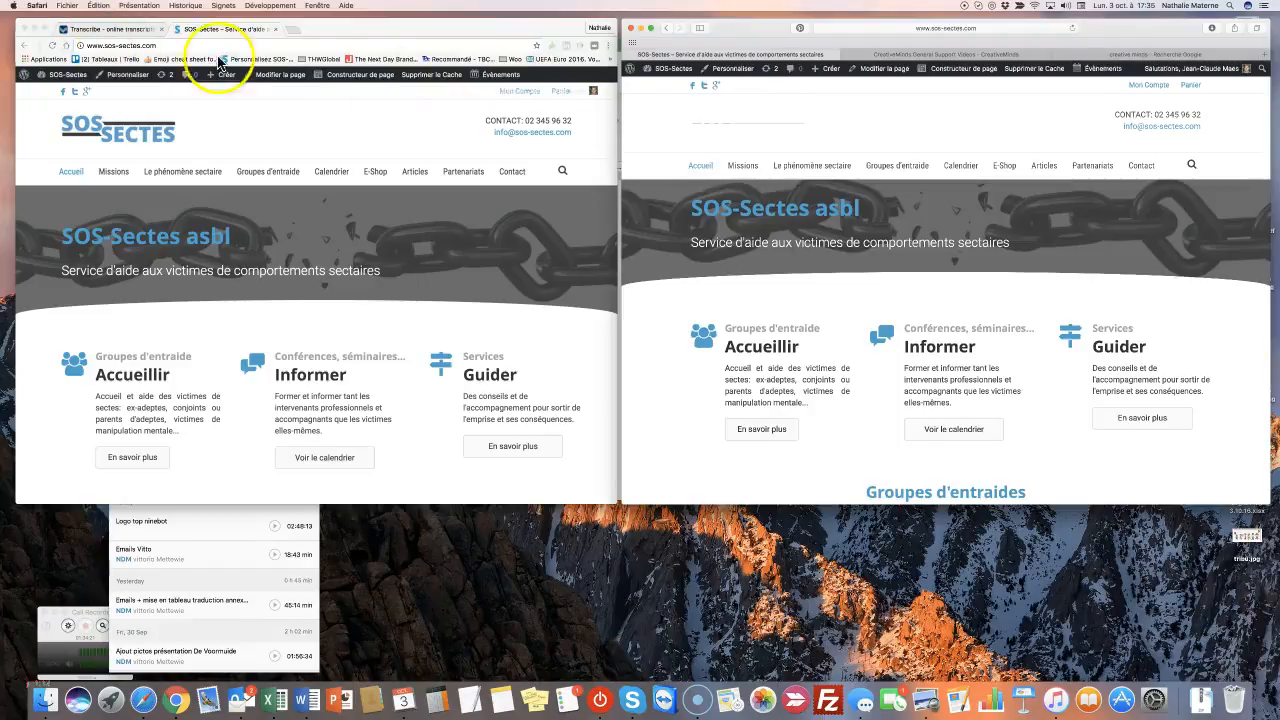
mouse_move(825, 168)
scroll(830, 180, "down", 3)
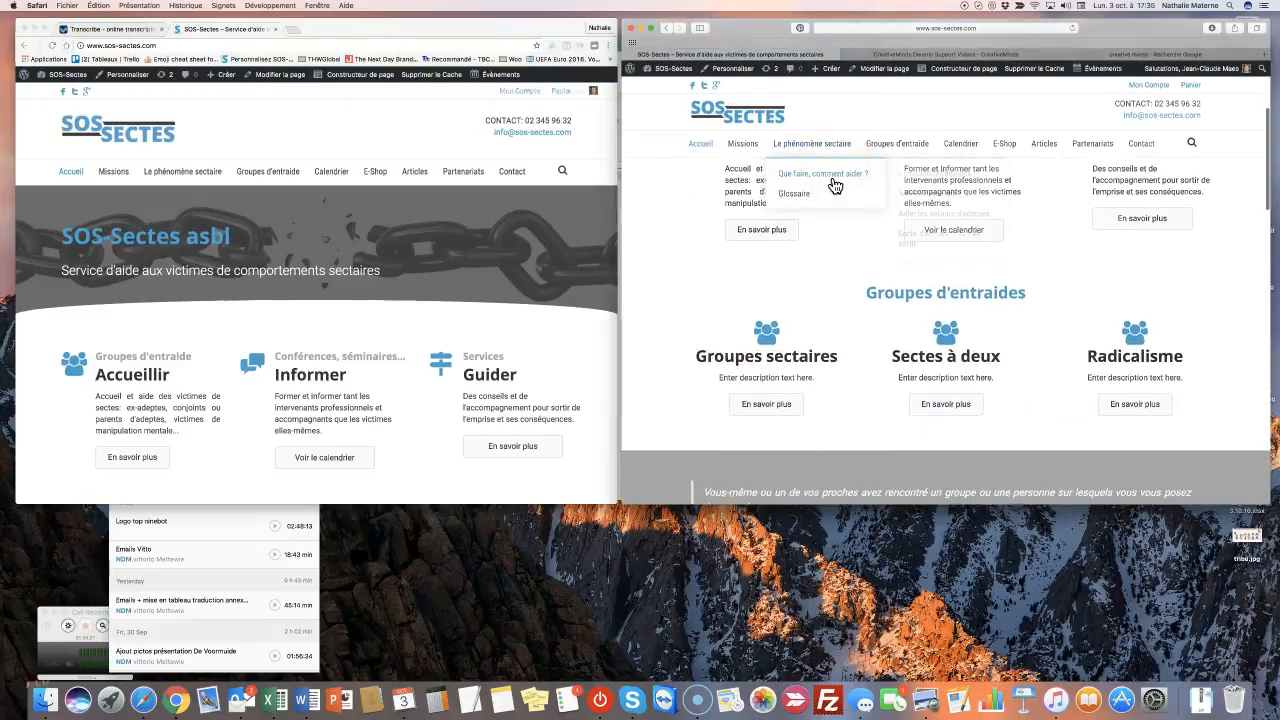
scroll(835, 186, "down", 2)
scroll(835, 186, "up", 4)
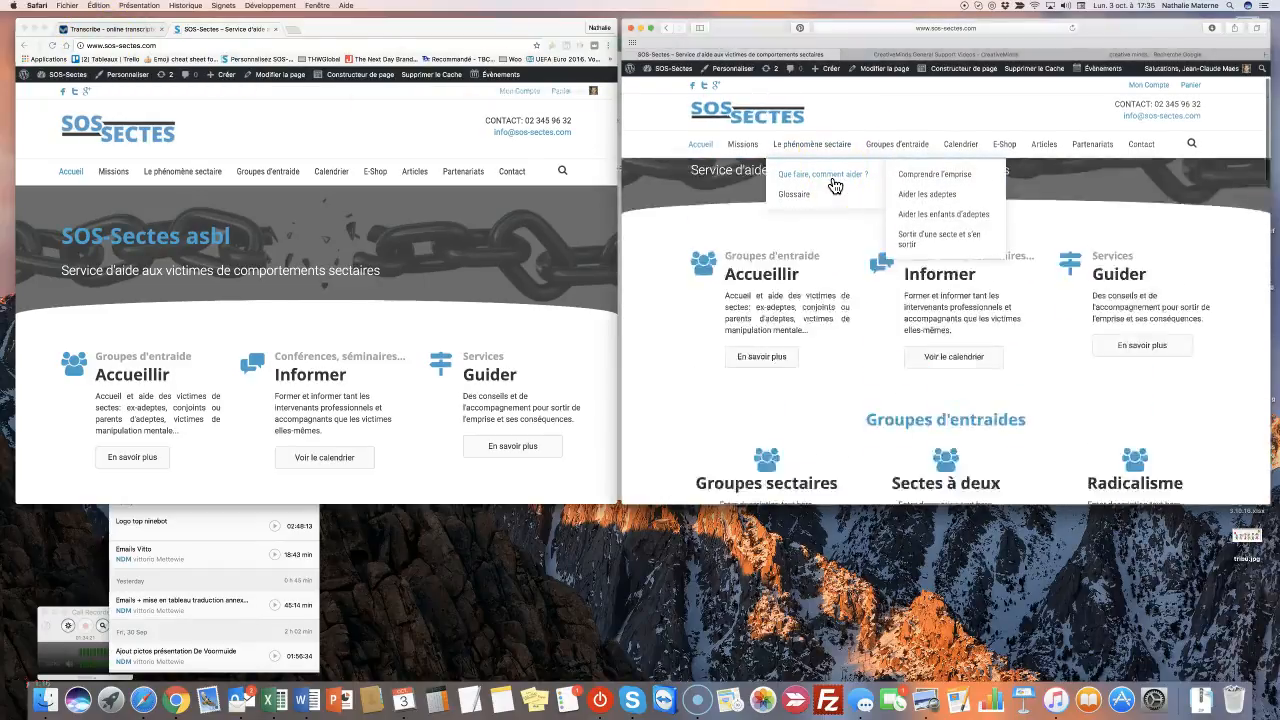
scroll(835, 186, "up", 2)
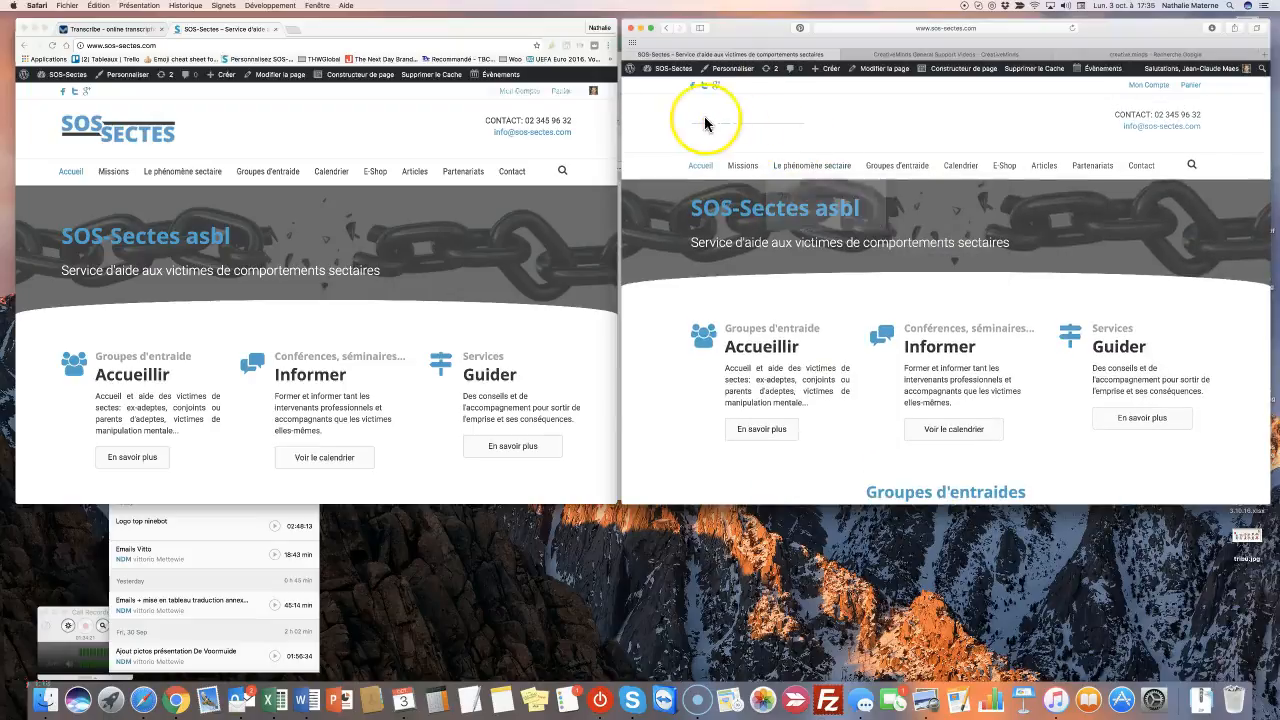
scroll(754, 130, "down", 4)
mouse_move(755, 137)
scroll(755, 137, "up", 5)
left_click(742, 130)
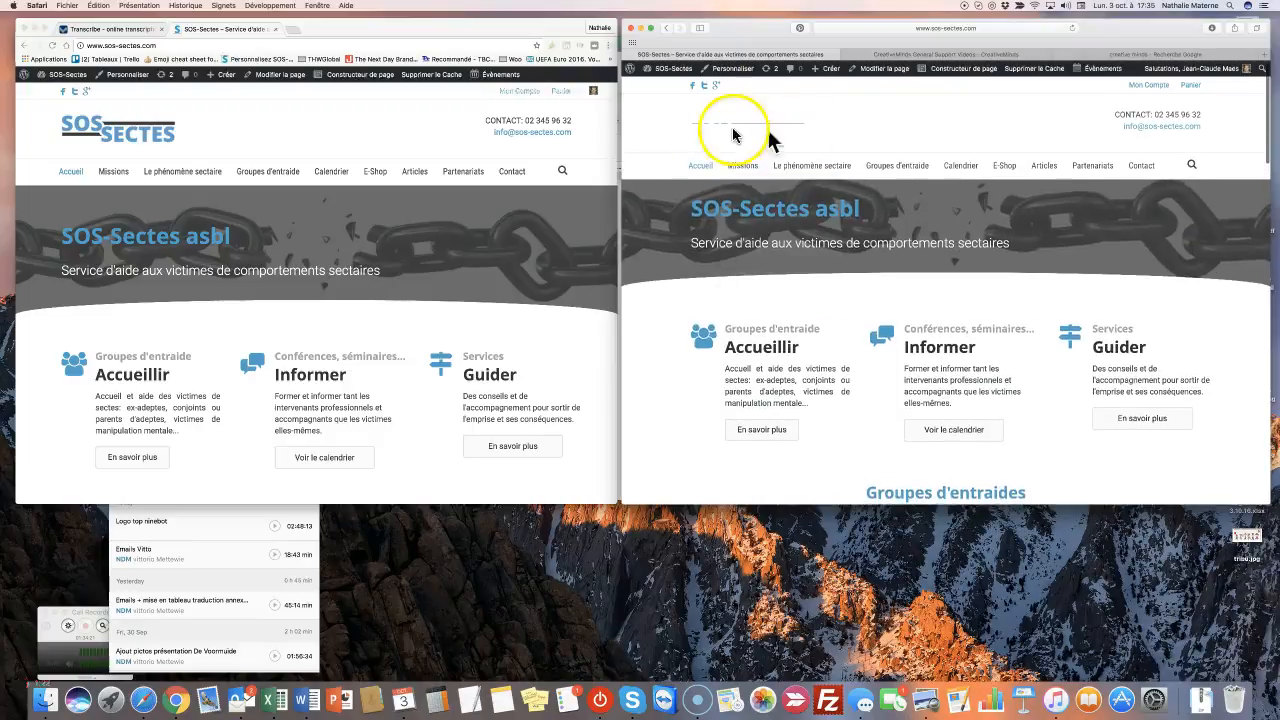
scroll(740, 119, "down", 4)
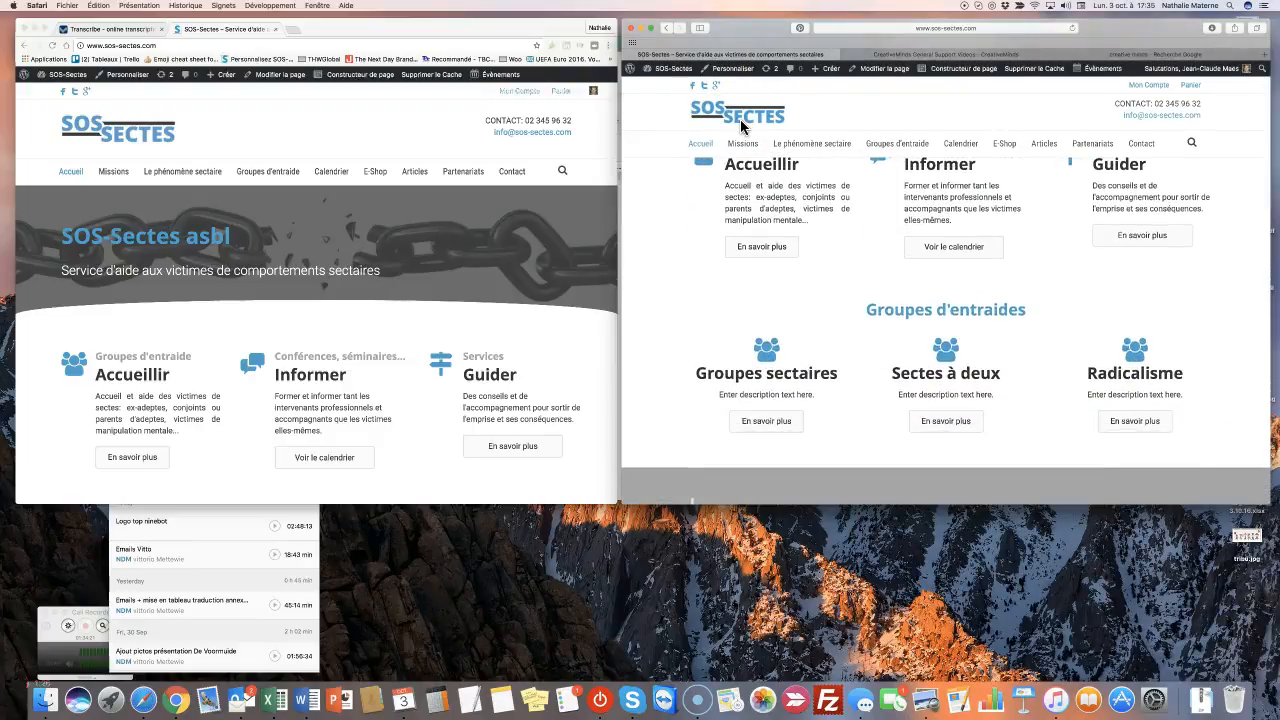
scroll(740, 118, "up", 2)
In the site customizer's header layout settings (Disposition de l'en-tête), set the fixed header (En-tête fixe) to Désactivé and publish the change.
left_click(734, 70)
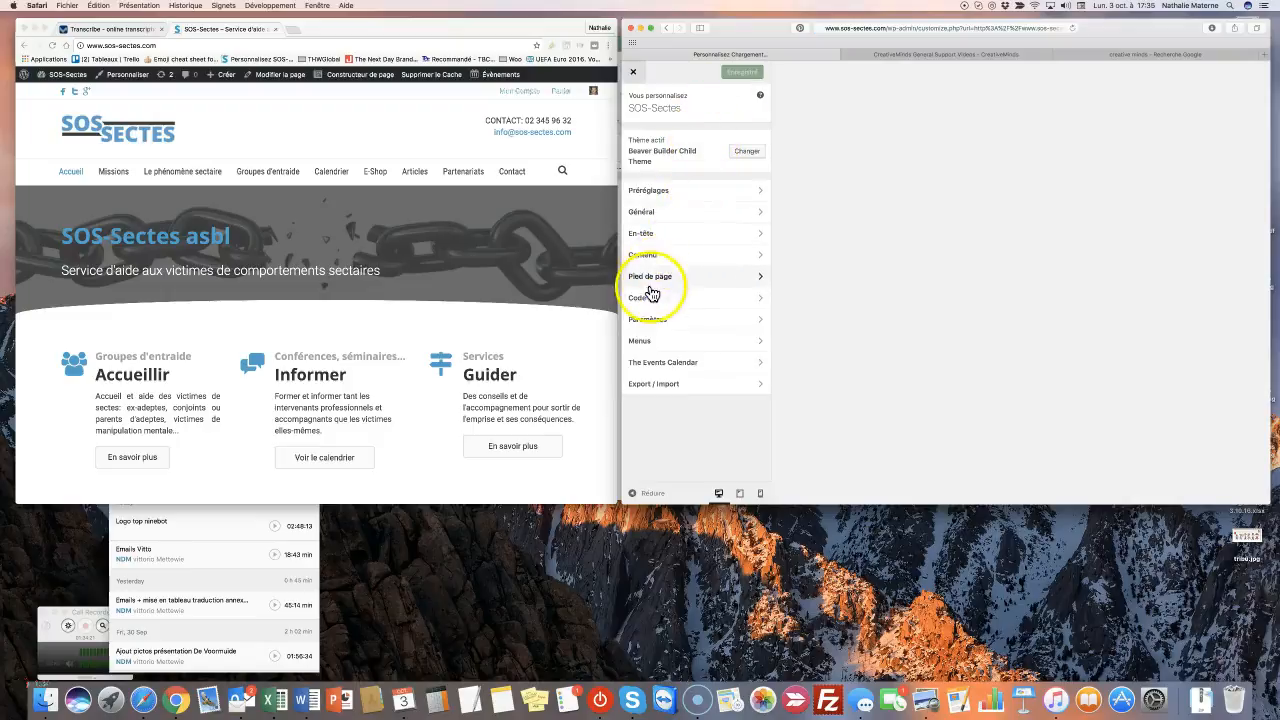
left_click(648, 234)
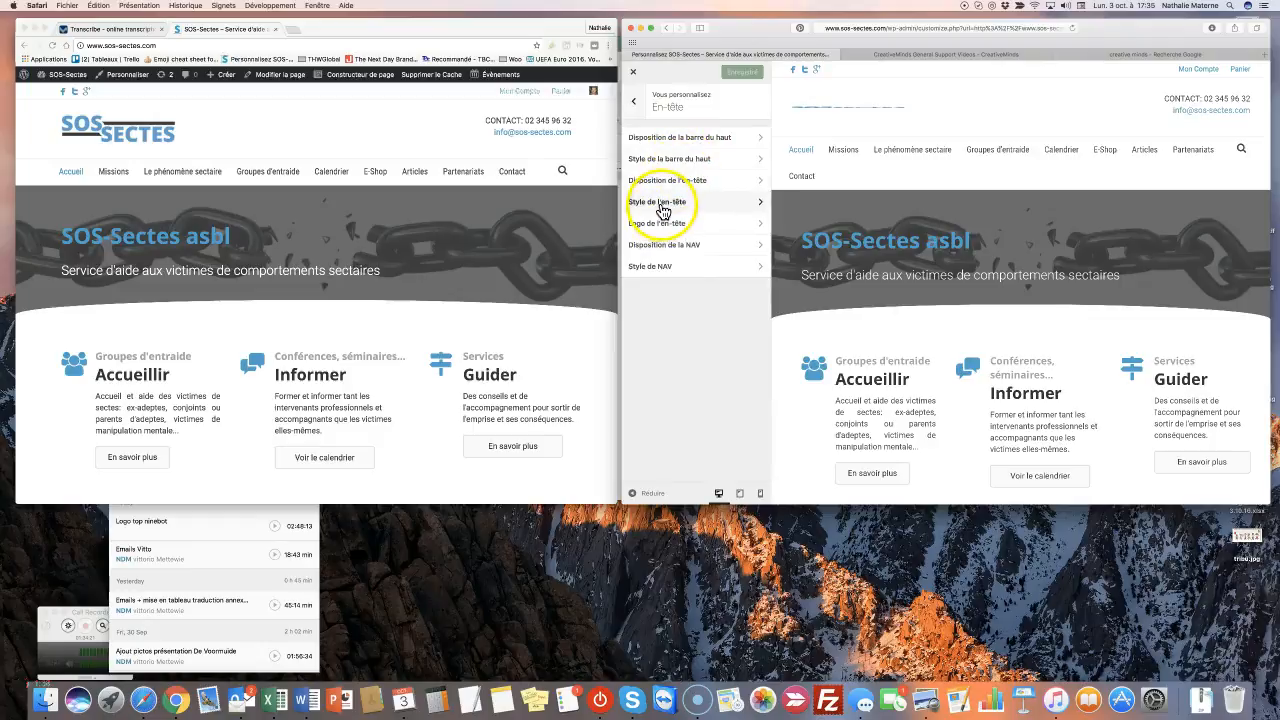
left_click(662, 210)
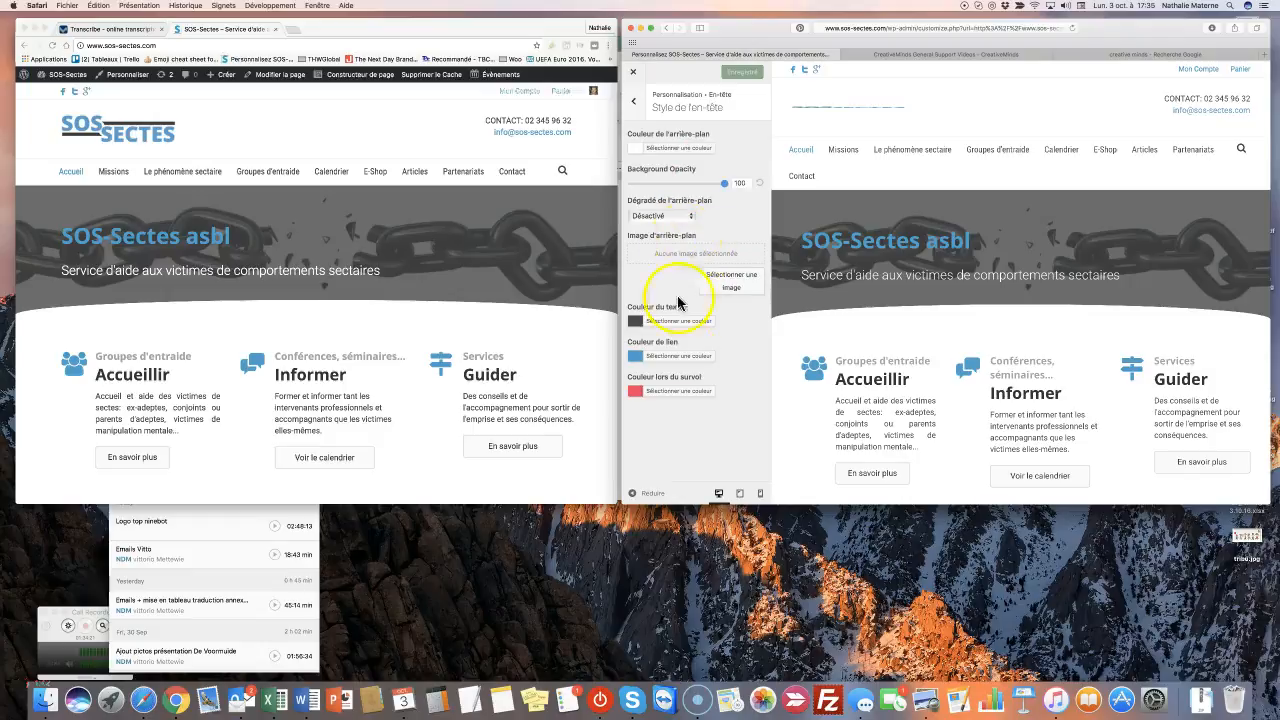
left_click(633, 101)
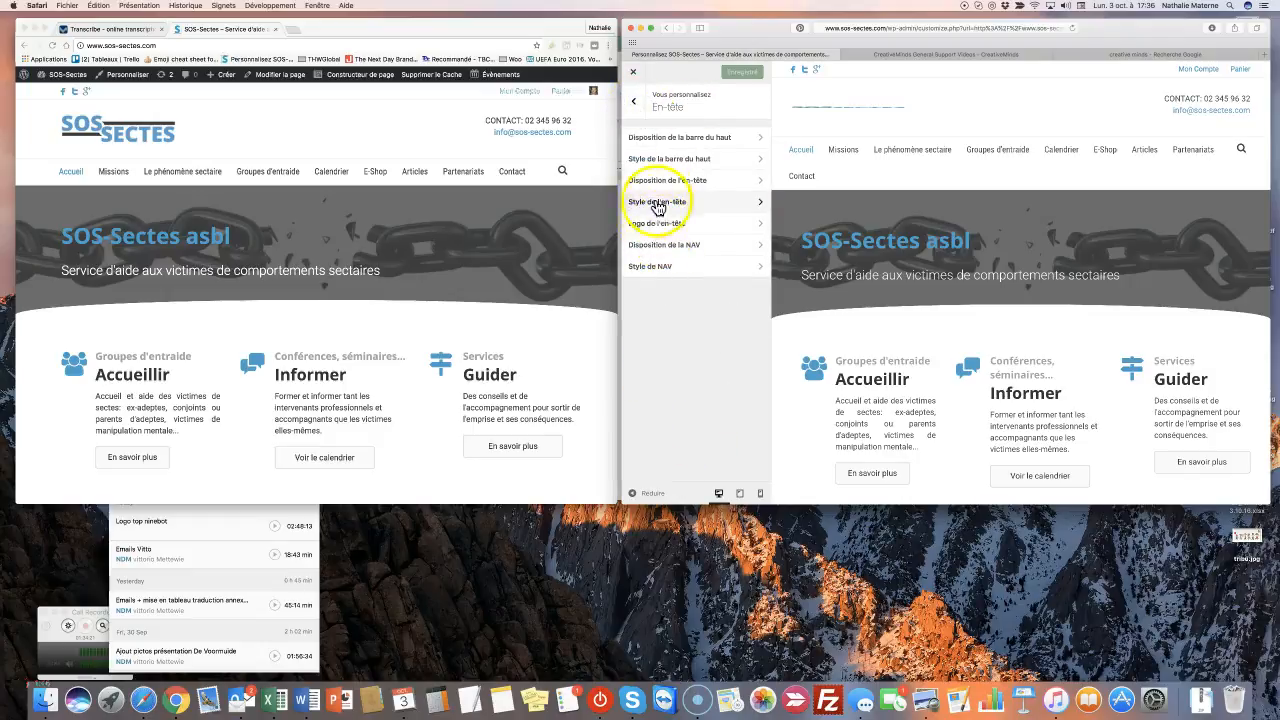
left_click(654, 180)
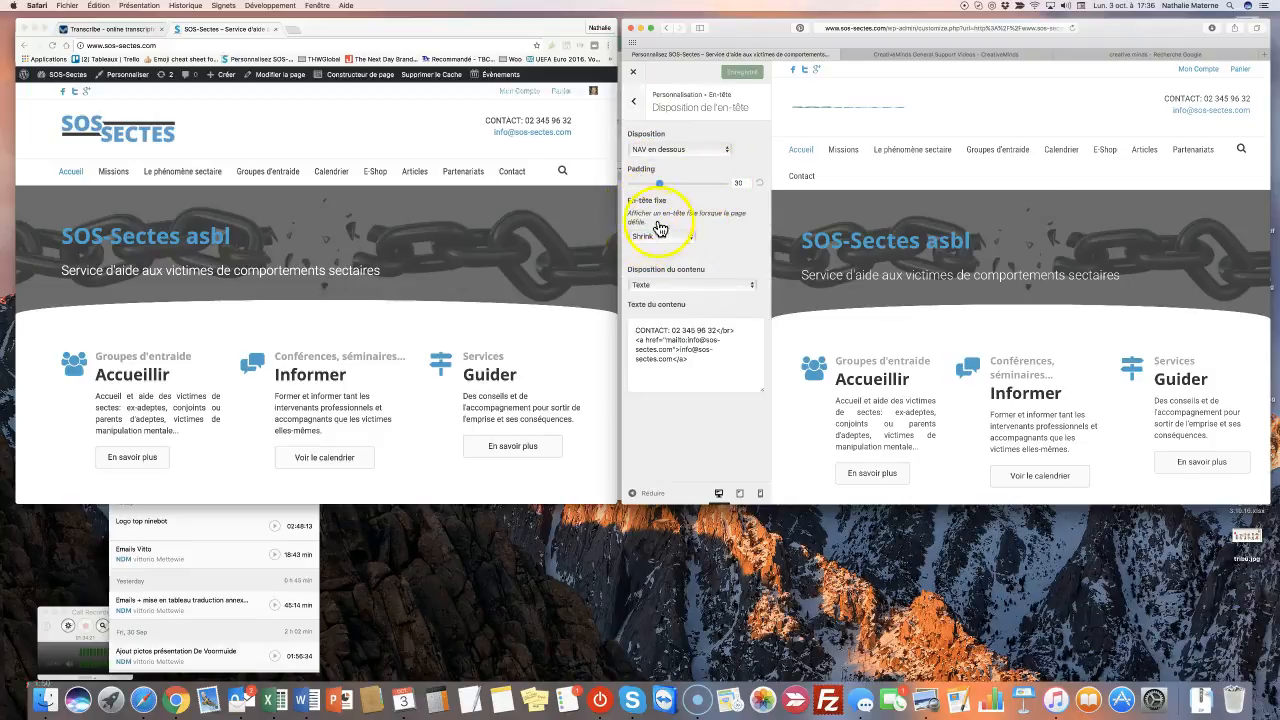
left_click(689, 238)
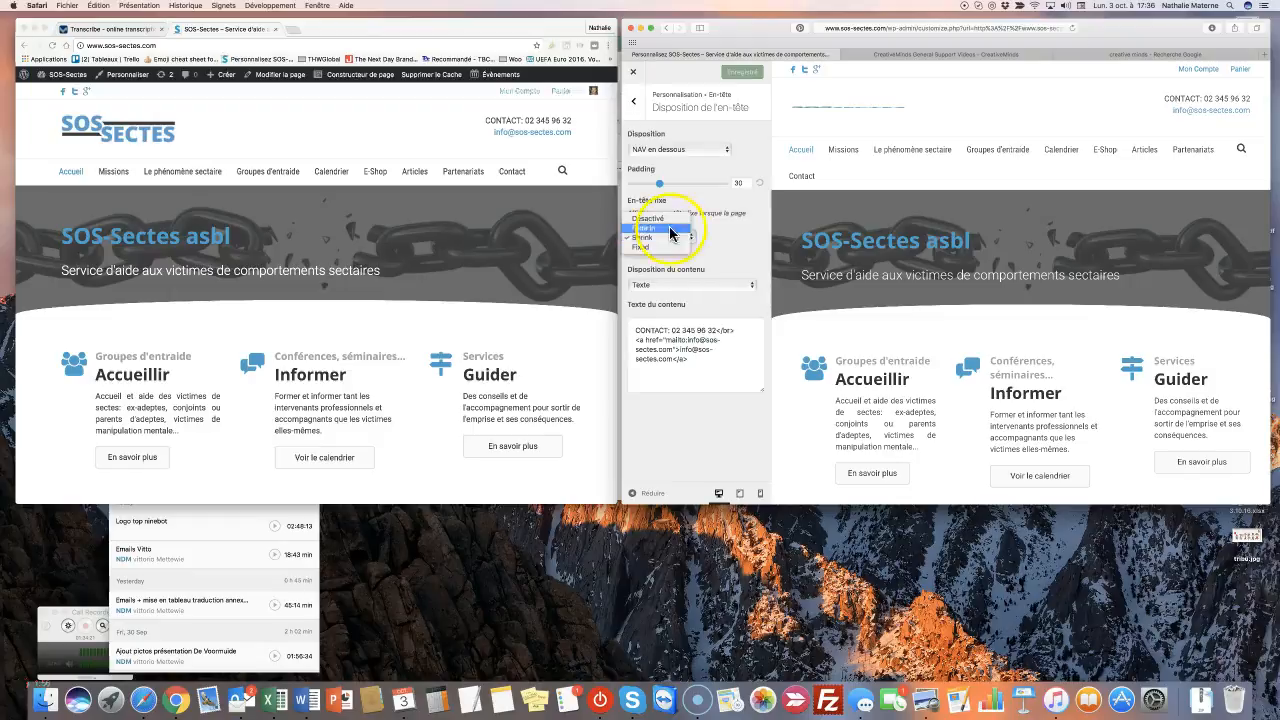
left_click(650, 218)
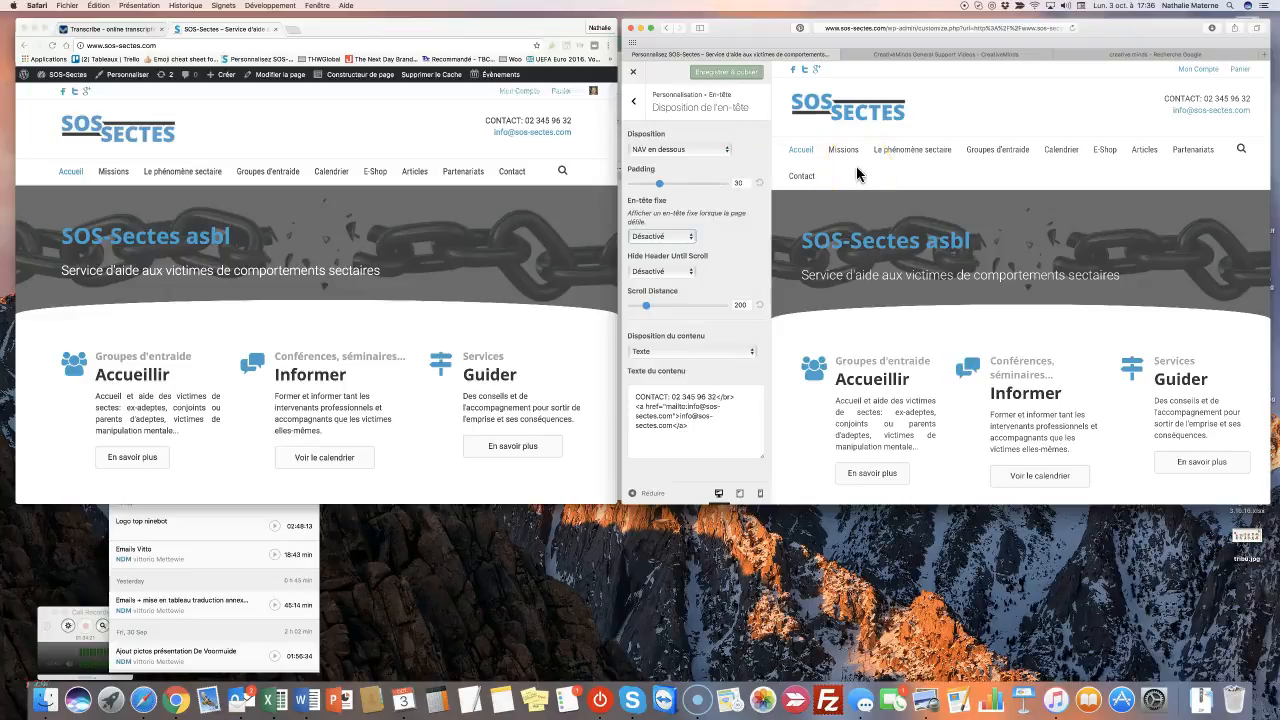
left_click(723, 78)
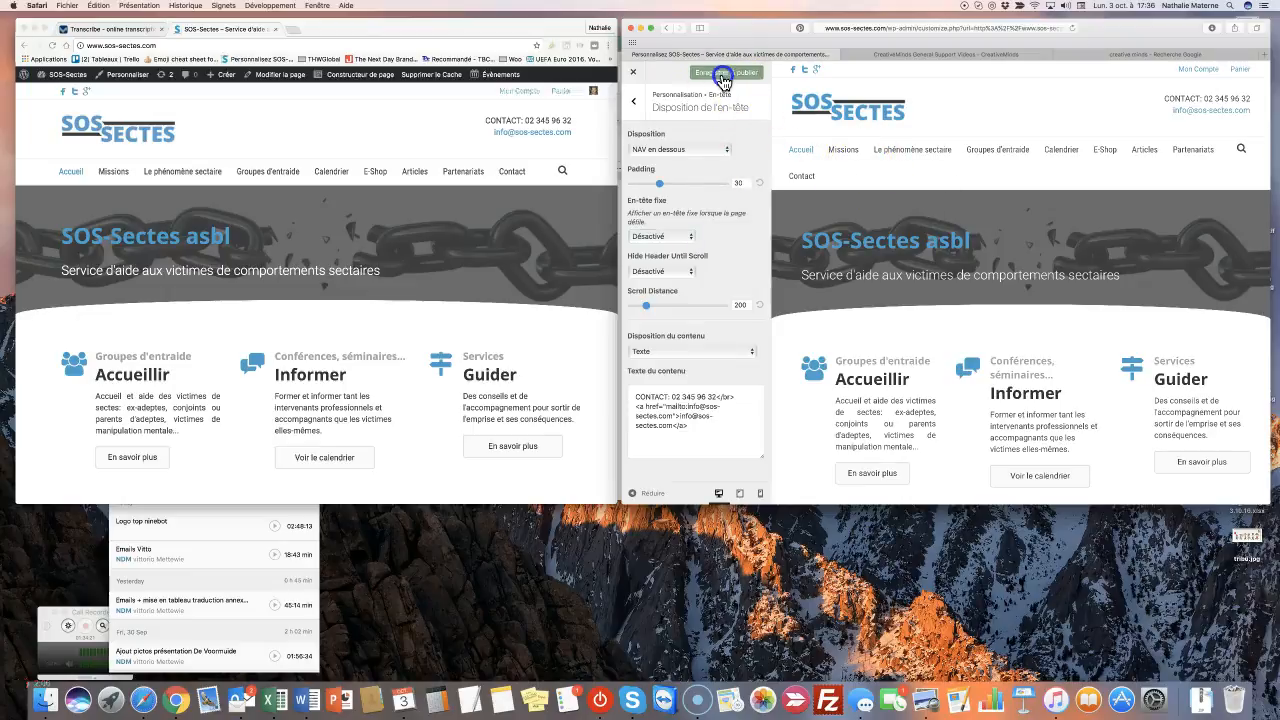
Close the customizer and check the header's logo and scrolling behaviour along the whole live home page.
mouse_move(855, 150)
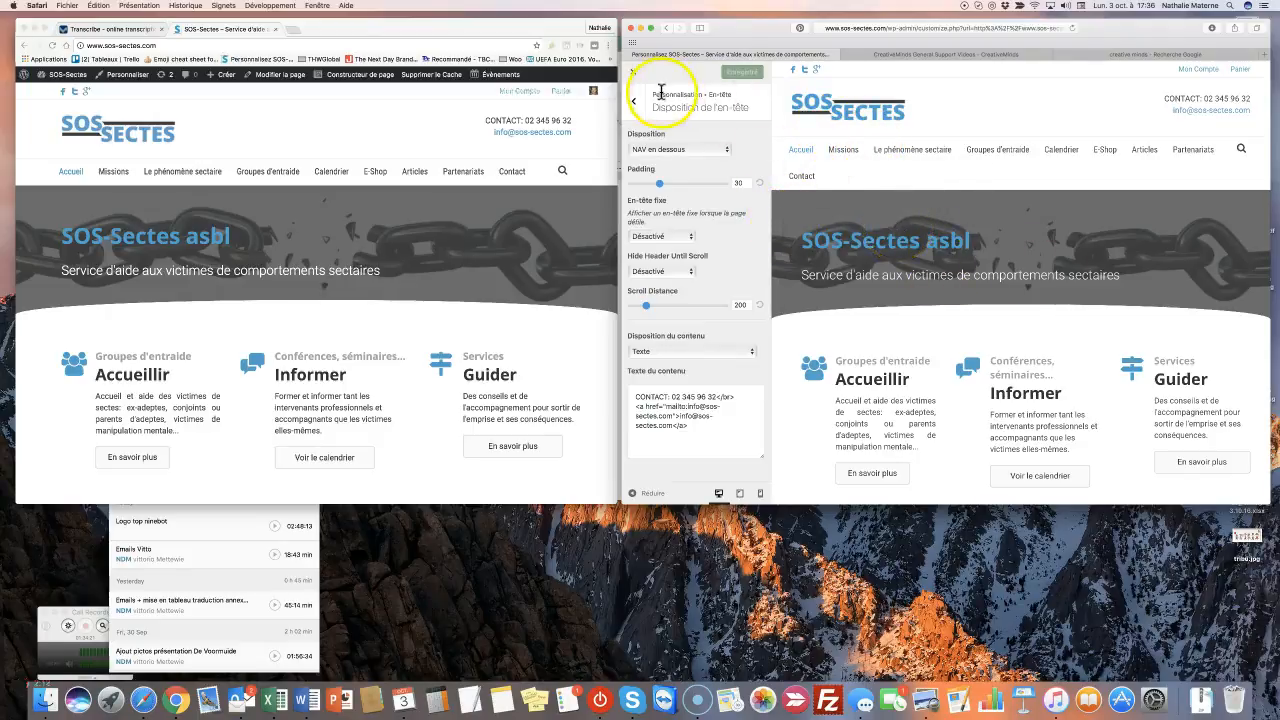
left_click(633, 73)
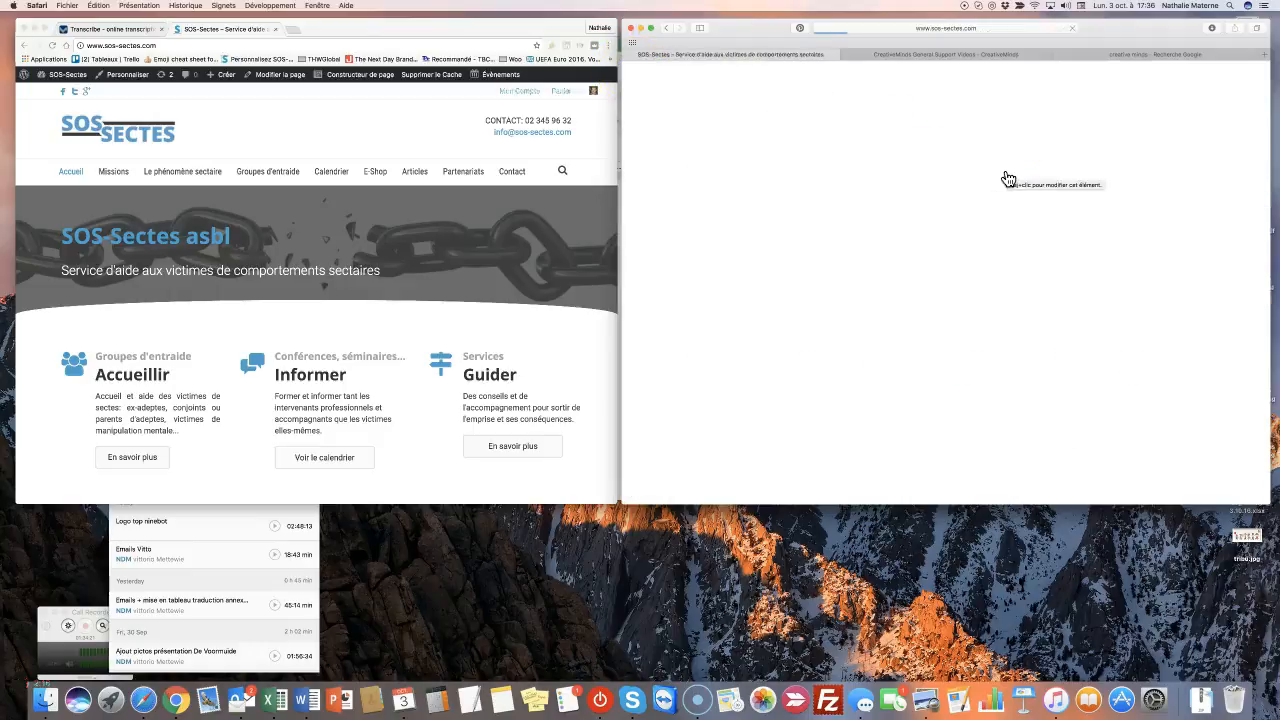
scroll(858, 164, "down", 3)
scroll(861, 166, "down", 2)
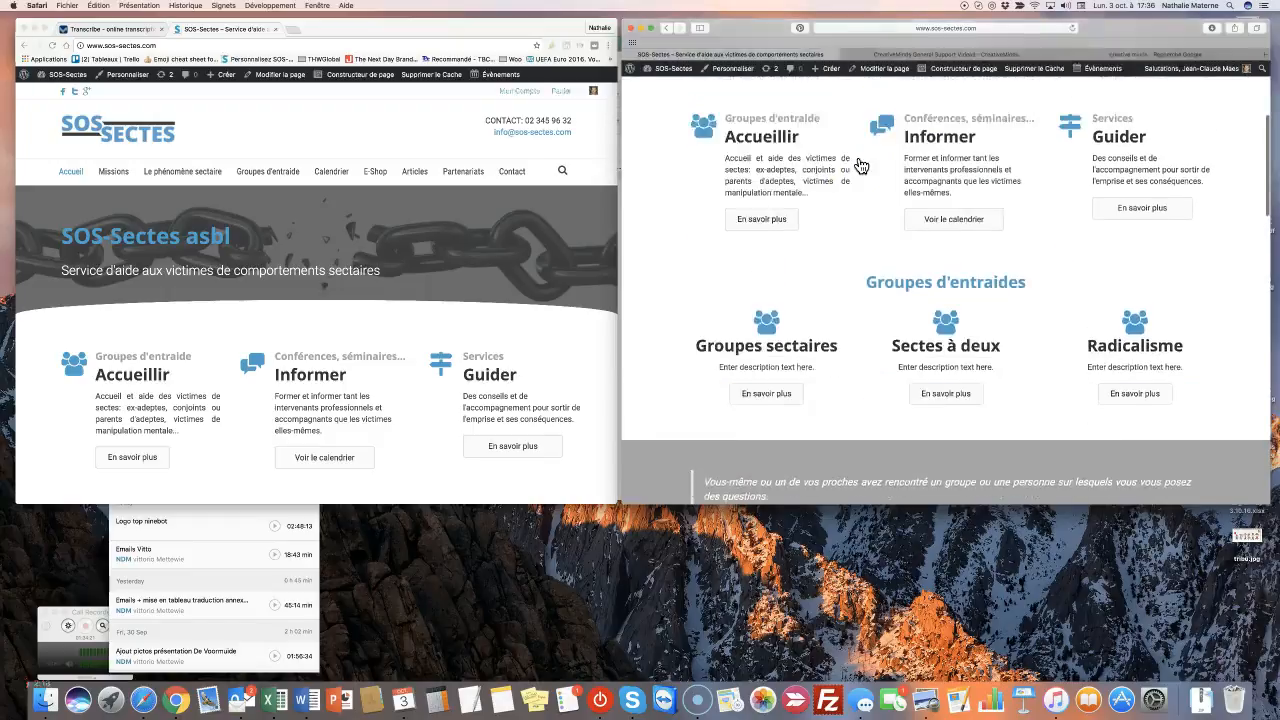
scroll(861, 166, "up", 5)
scroll(861, 166, "down", 3)
scroll(861, 166, "down", 15)
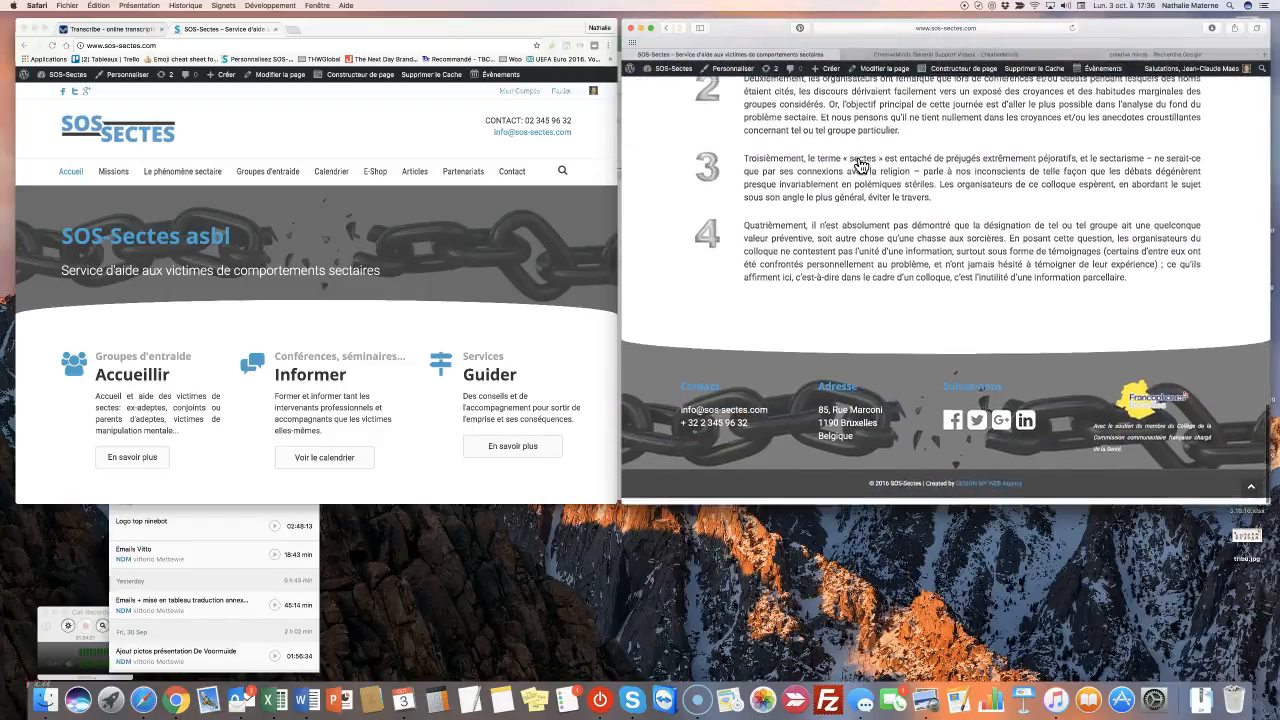
scroll(858, 164, "up", 15)
Reopen the site customizer at the header layout settings (Disposition de l'en-tête).
left_click(735, 69)
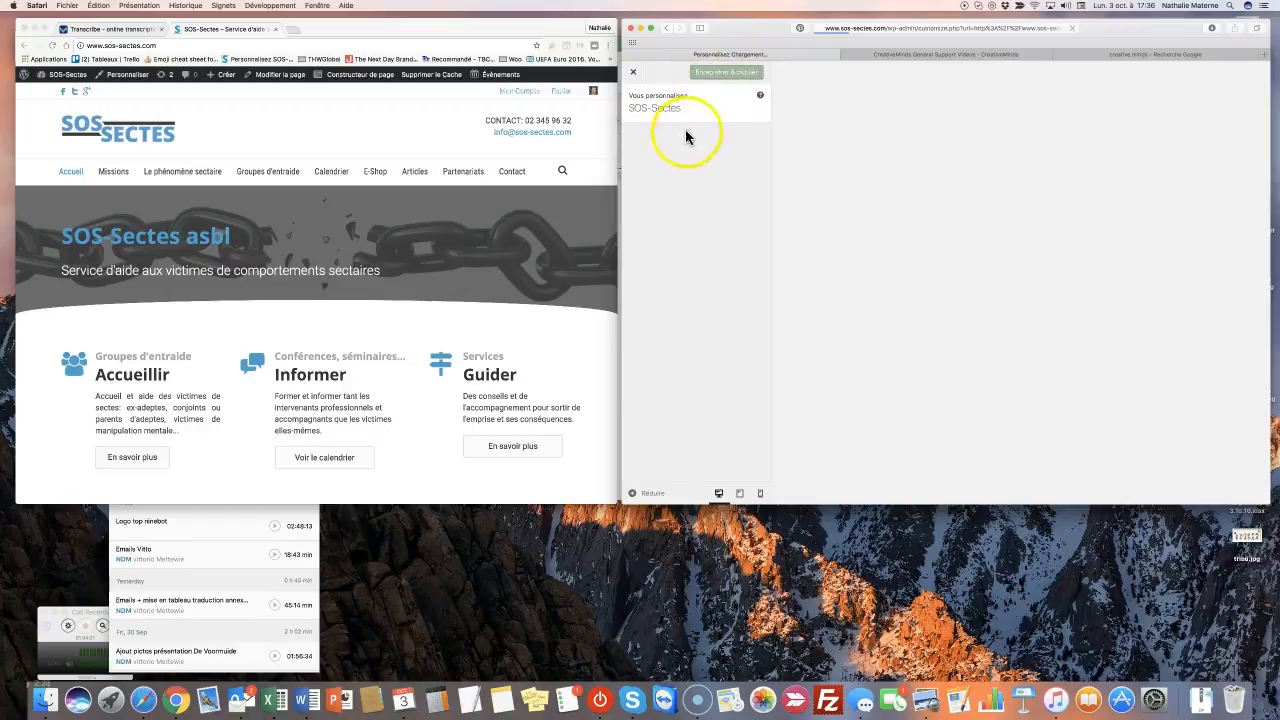
left_click(663, 234)
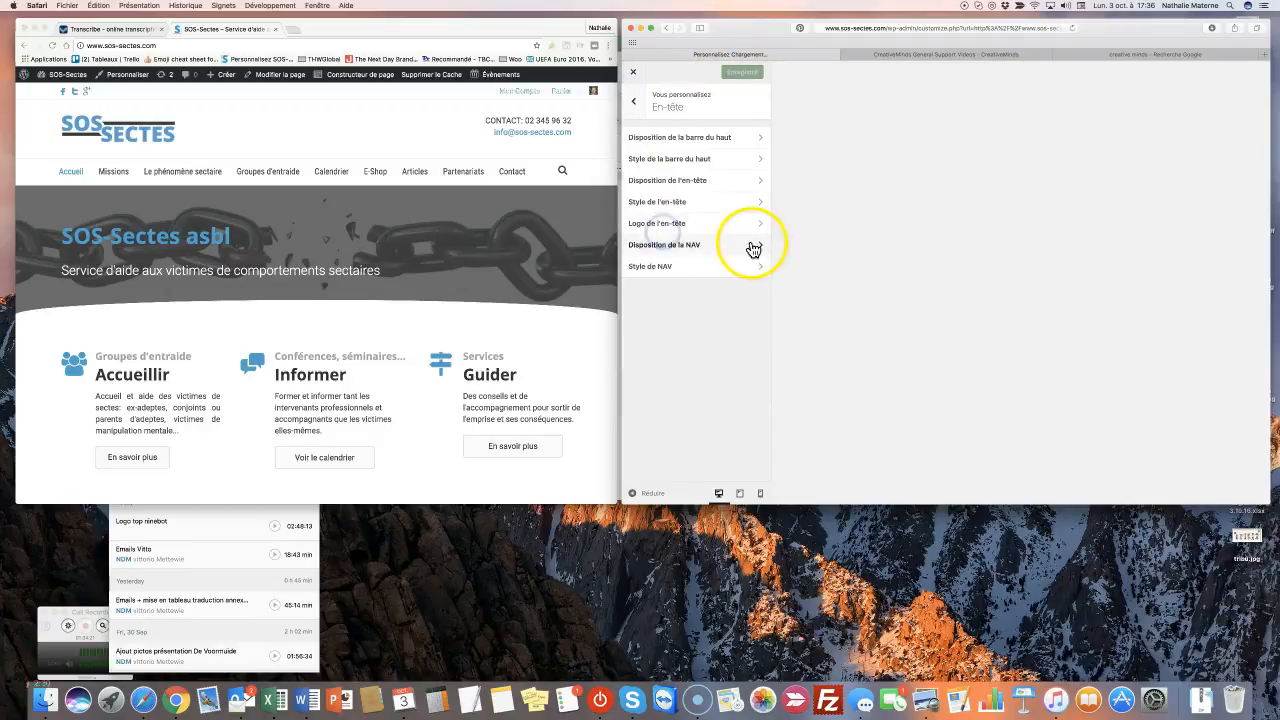
left_click(651, 180)
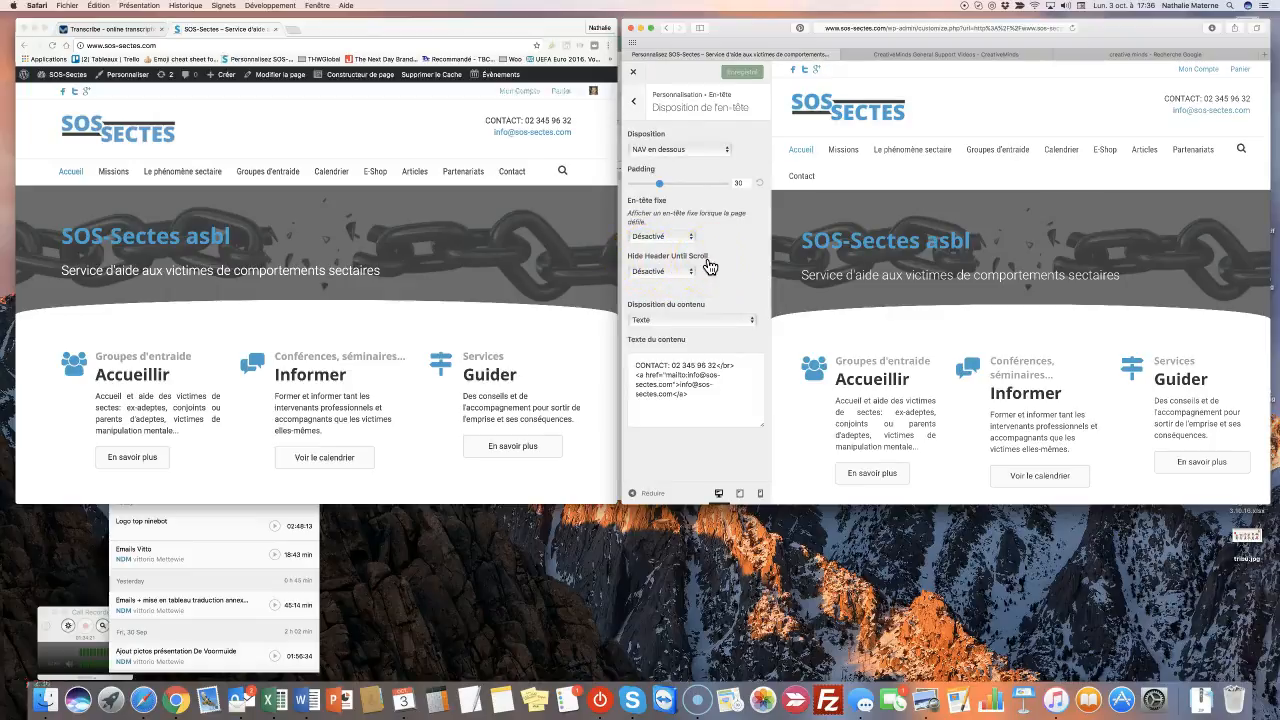
Try Hide Header Until Scroll set to Activé in the preview, and return it to Désactivé.
left_click(687, 272)
left_click(677, 287)
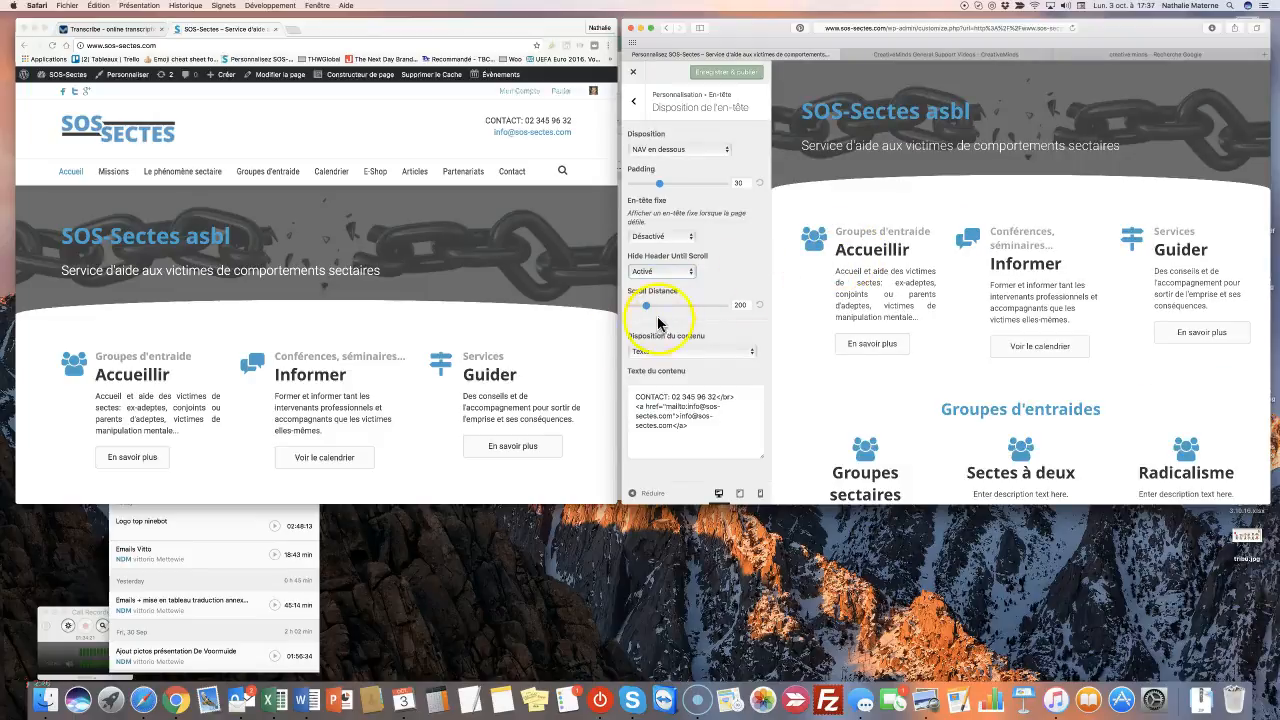
left_click(678, 269)
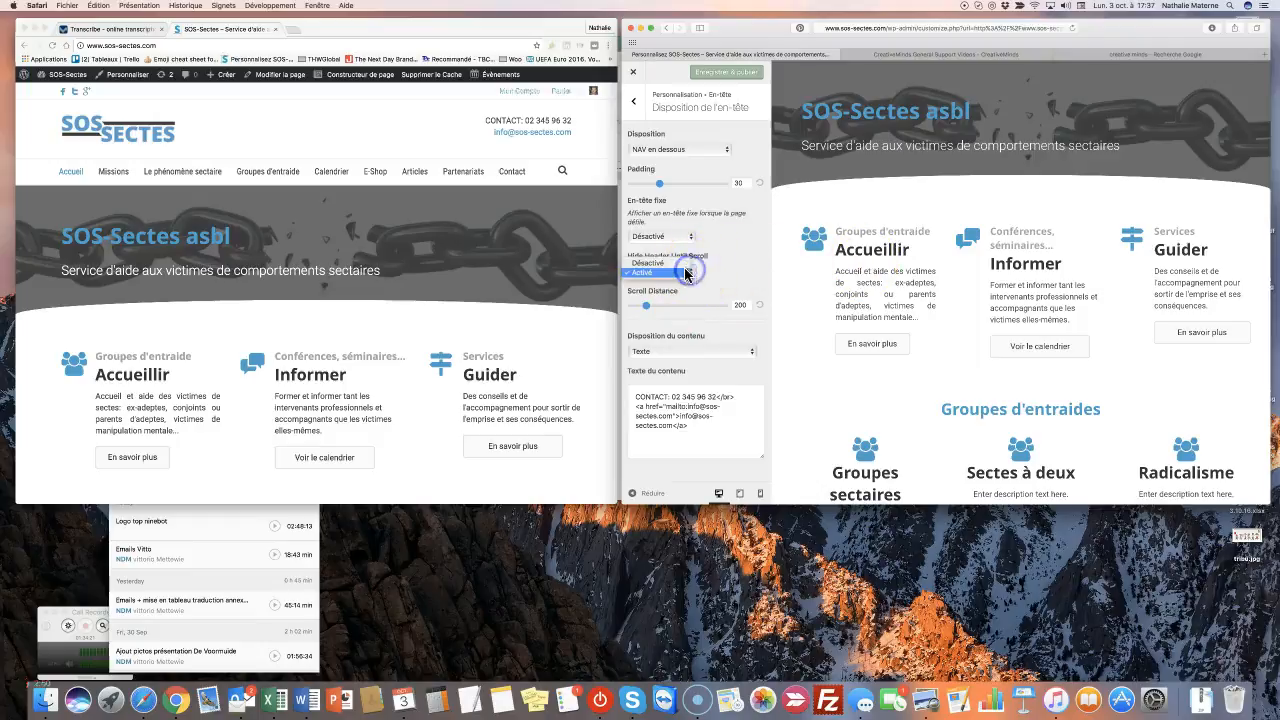
left_click(678, 264)
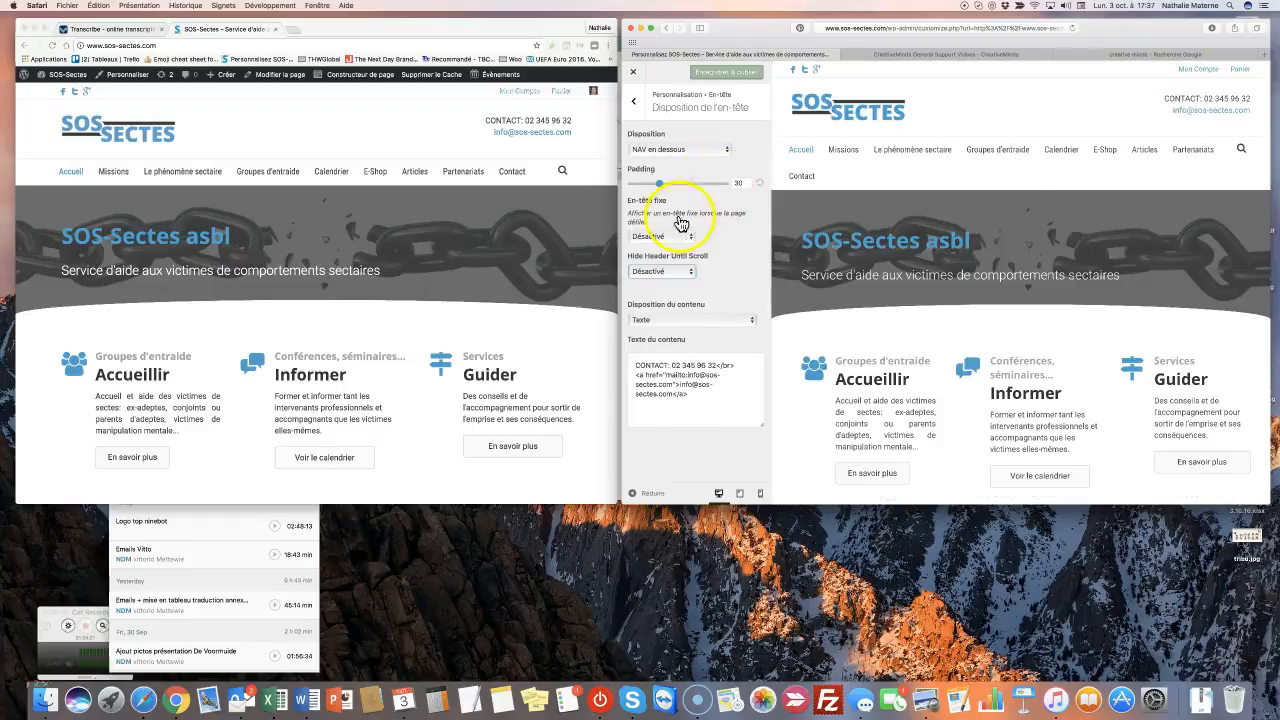
Set the fixed header (En-tête fixe) to Fade In and publish the change.
left_click(690, 238)
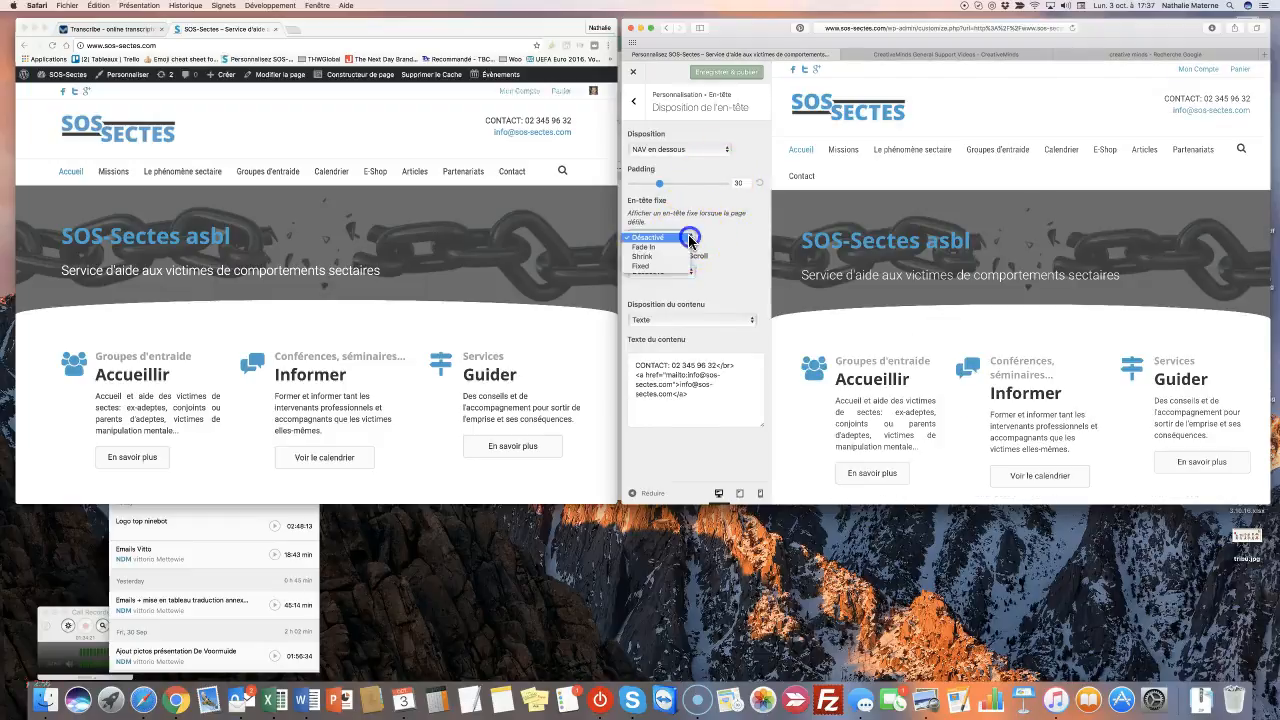
left_click(667, 248)
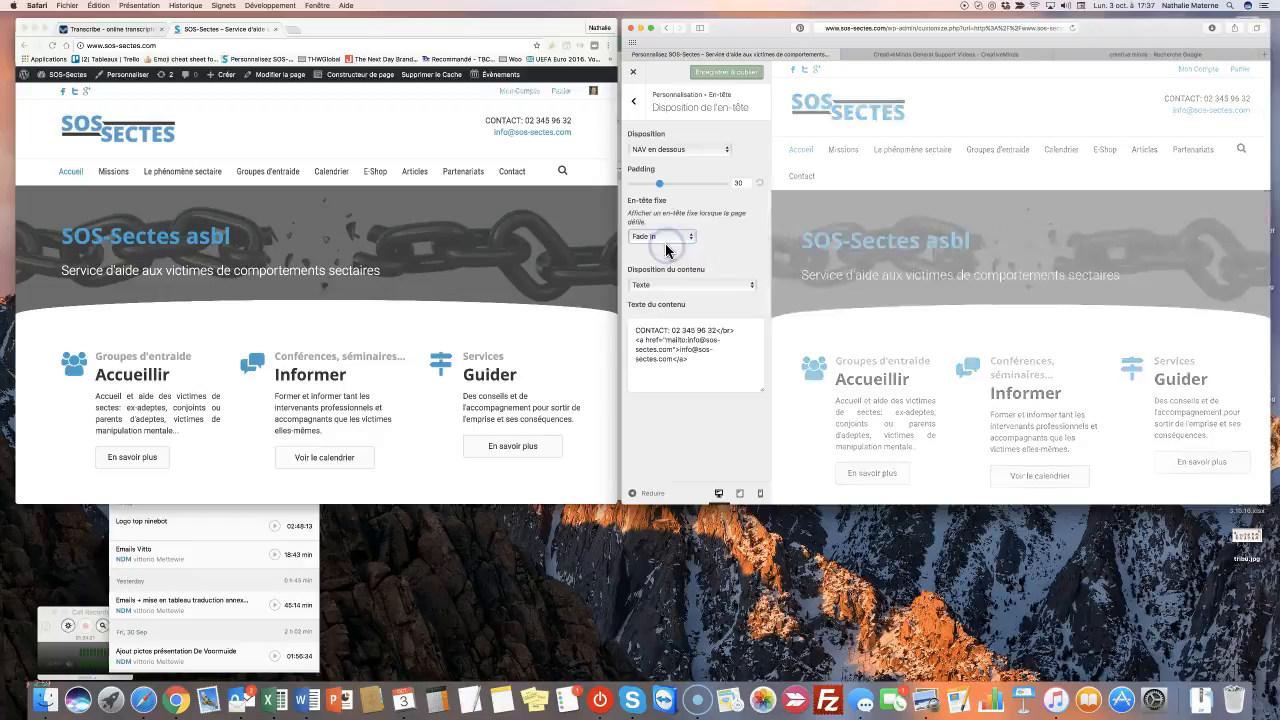
left_click(720, 75)
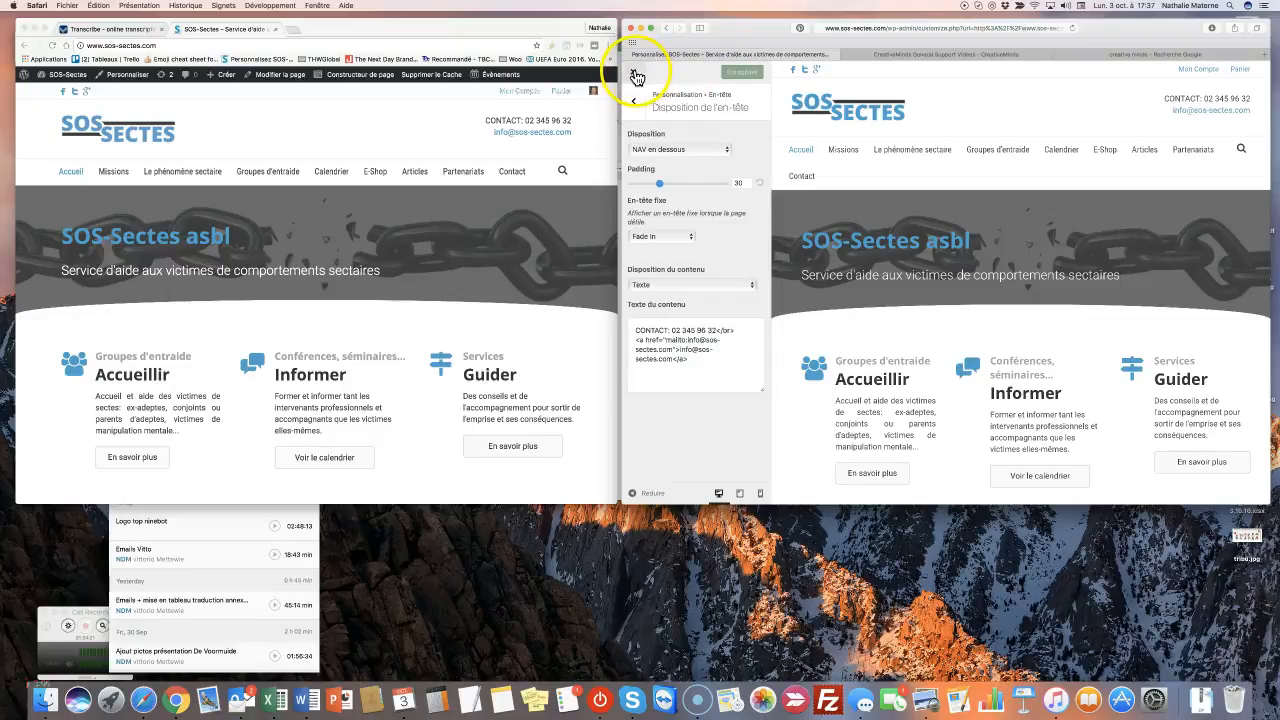
Close the customizer and check how the Fade In header and its logo behave while scrolling the live home page.
left_click(635, 75)
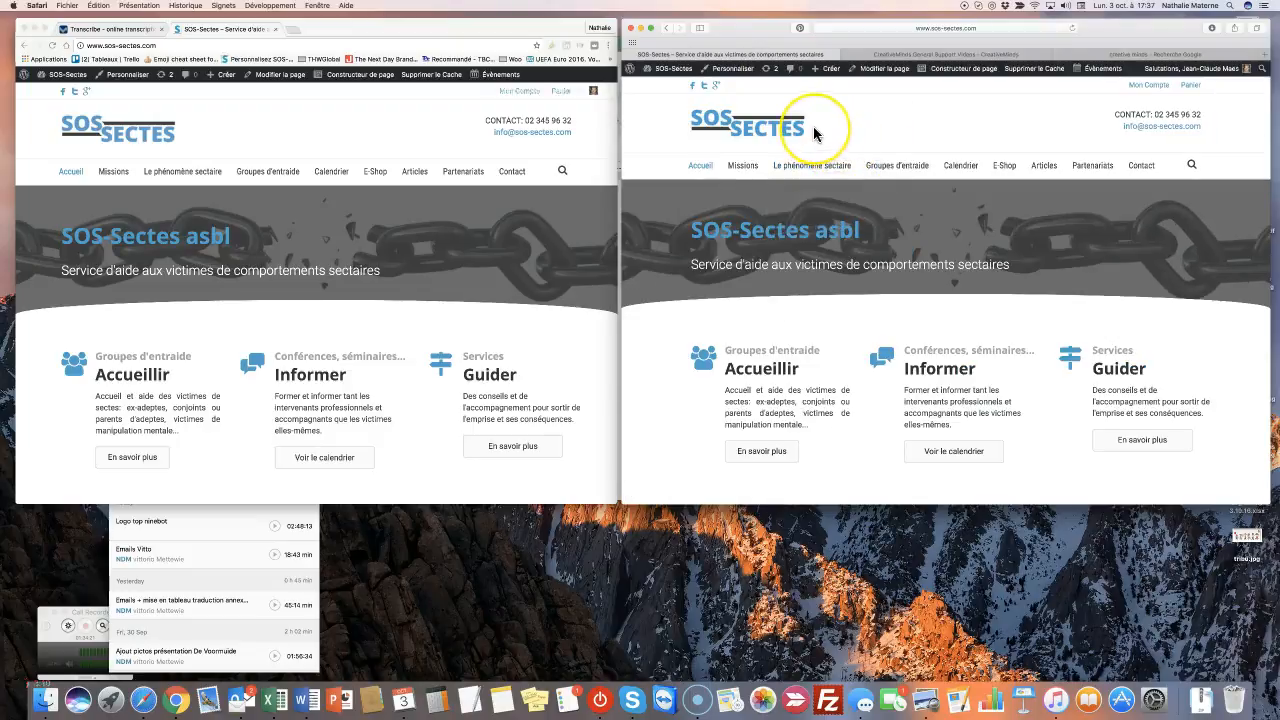
scroll(812, 130, "down", 2)
scroll(815, 133, "down", 3)
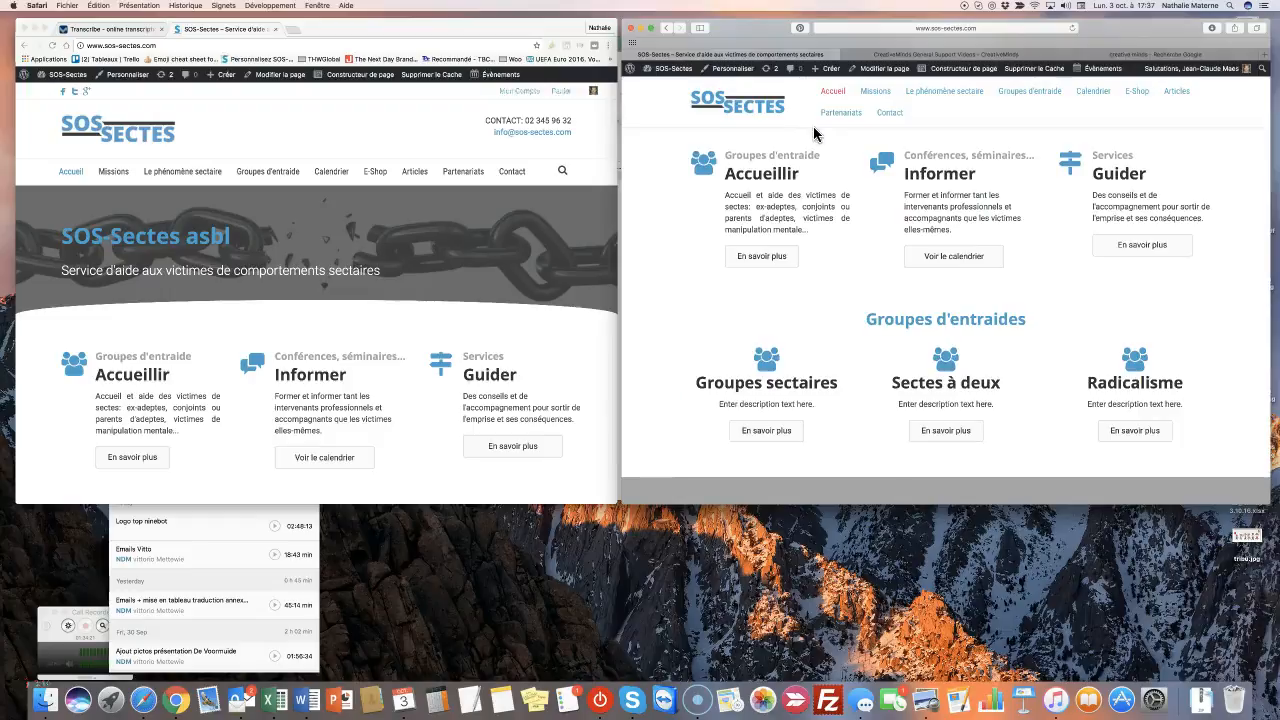
scroll(814, 133, "up", 4)
scroll(814, 133, "down", 3)
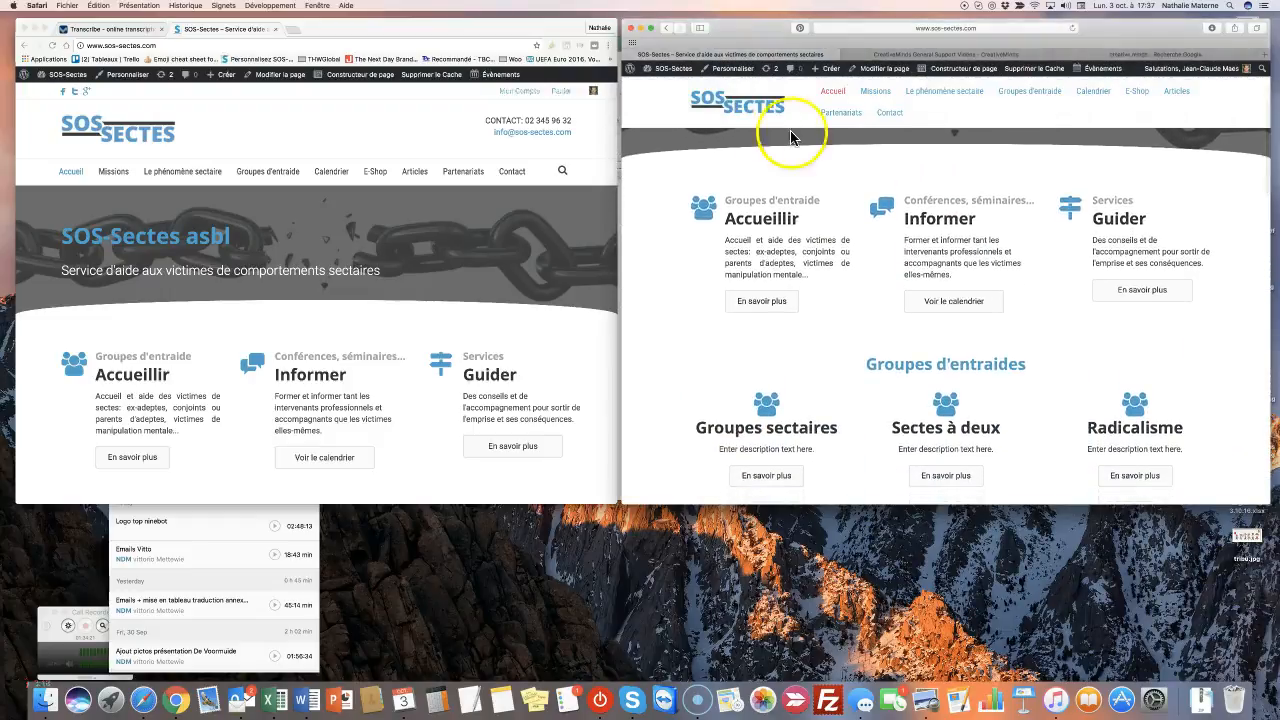
Widen the Safari window and recheck the fading header's logo and menu while scrolling, ending with a return to the home page via the logo.
left_click_drag(621, 208, 406, 193)
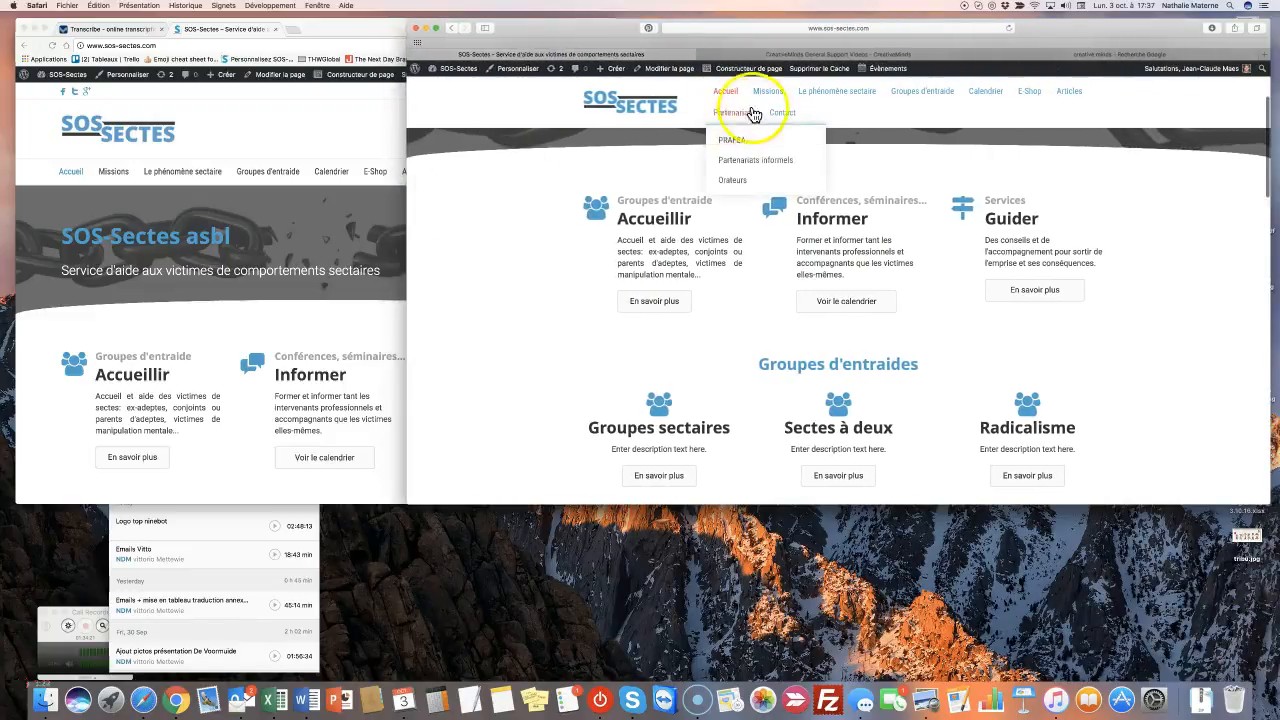
scroll(640, 108, "down", 10)
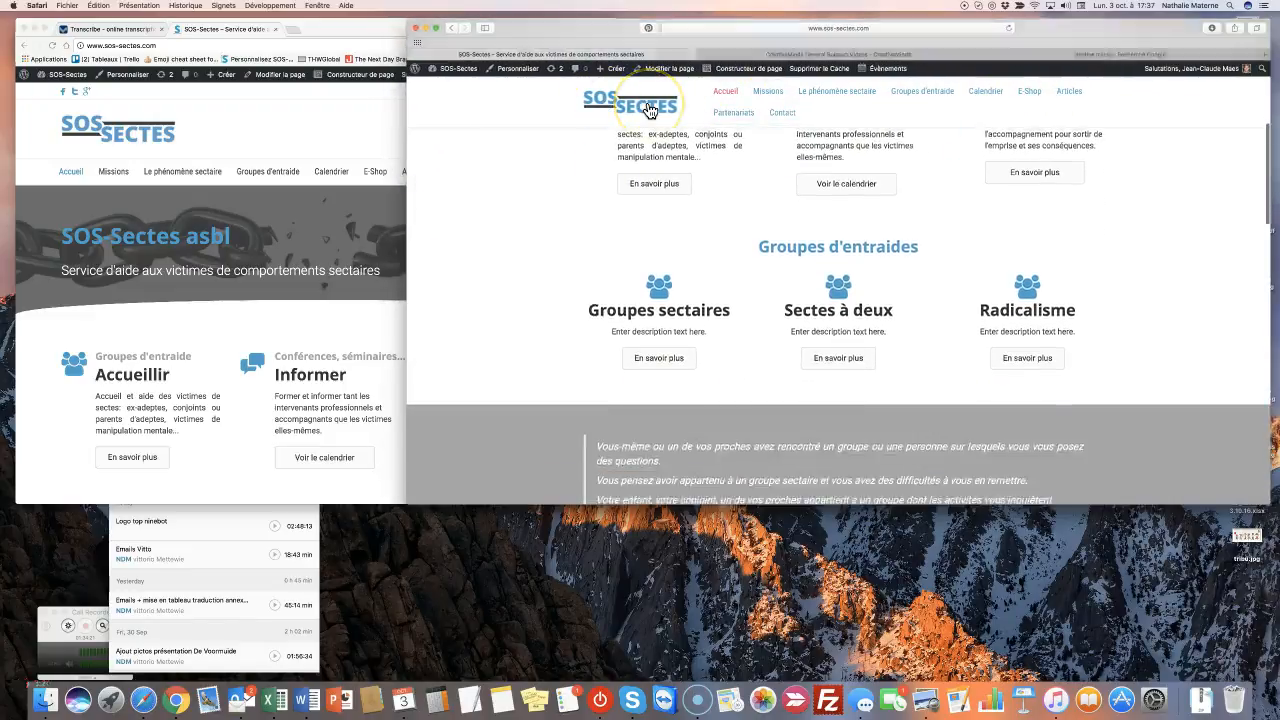
scroll(648, 110, "up", 10)
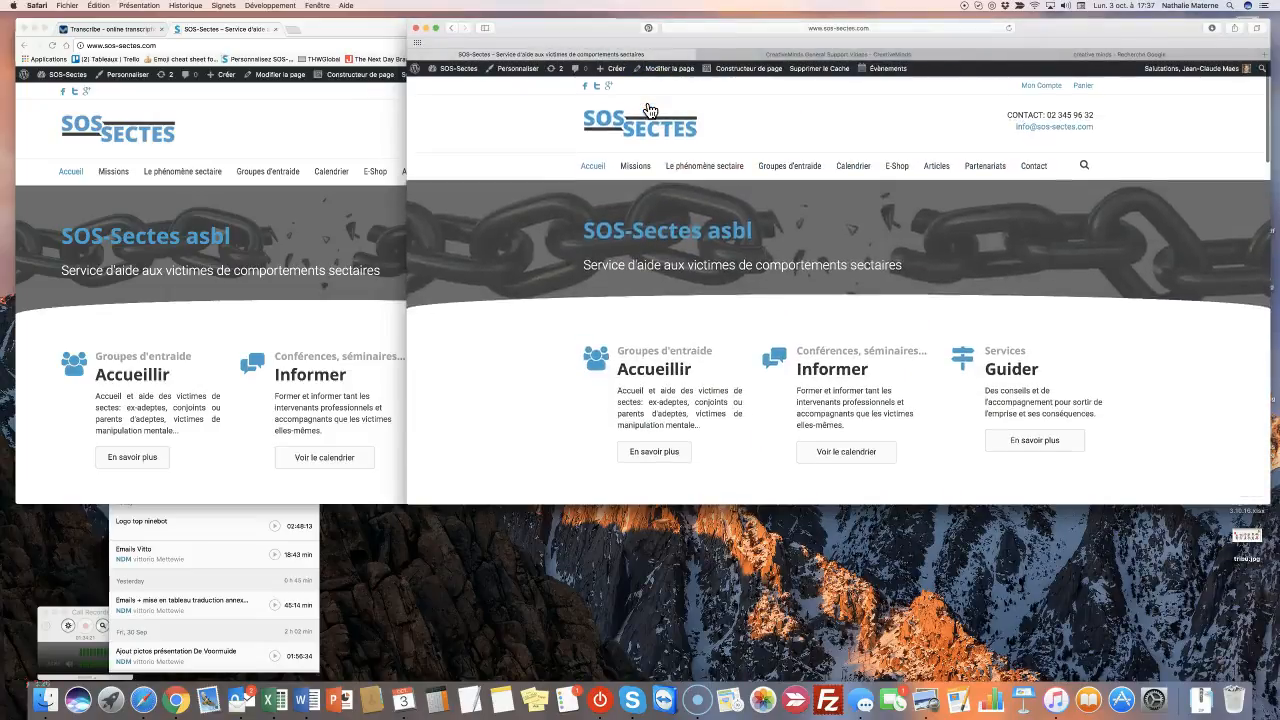
scroll(648, 110, "down", 5)
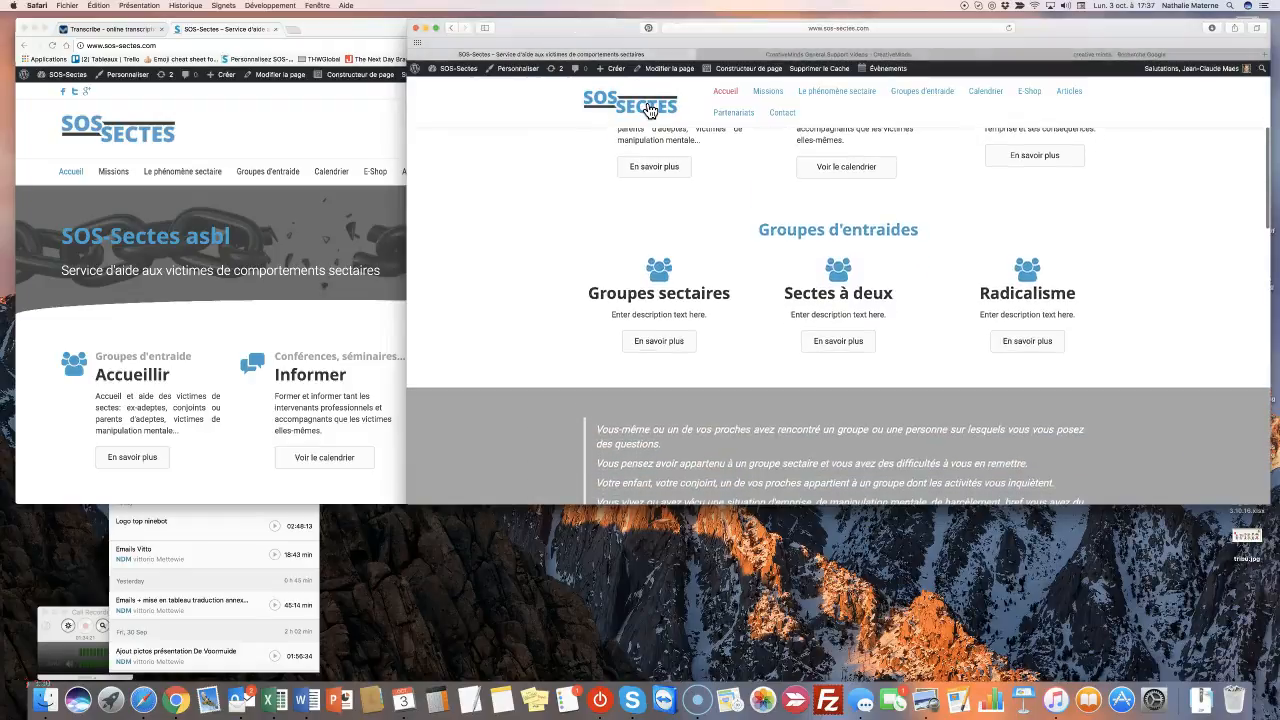
left_click(648, 108)
In the customizer's header layout settings, set the fixed header (En-tête fixe) to Fixed and publish the change.
left_click(518, 72)
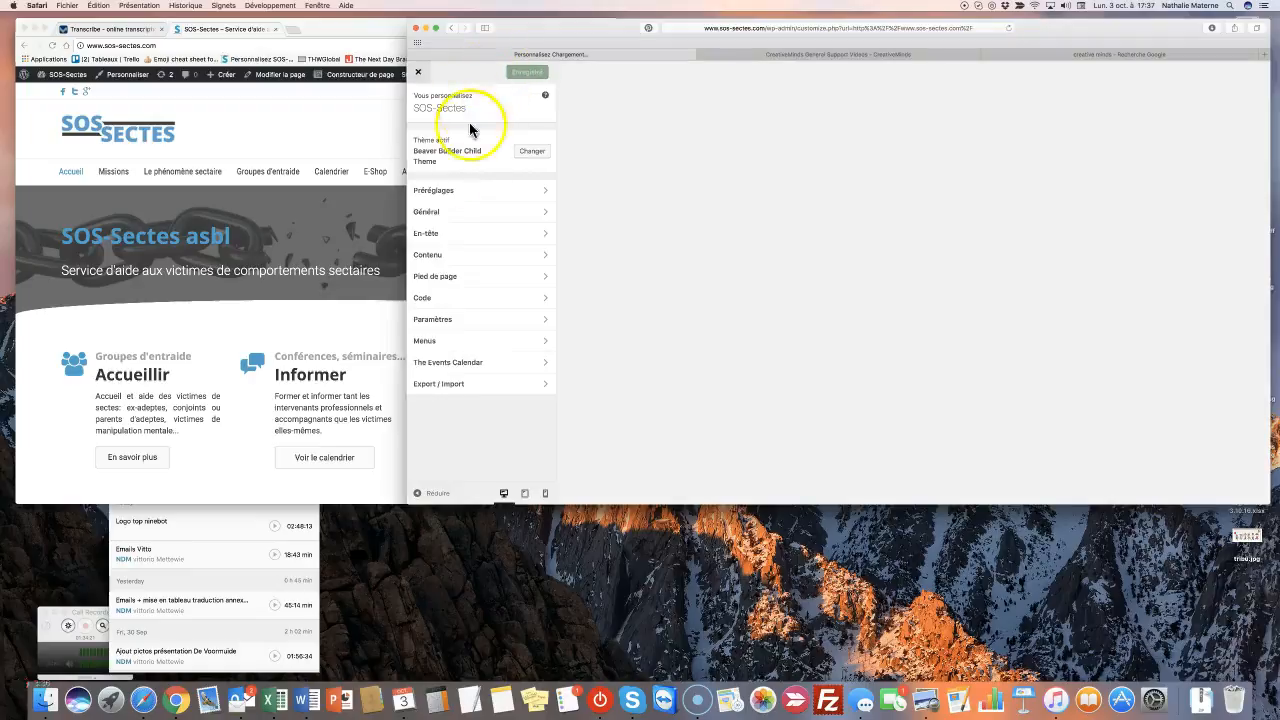
left_click(442, 241)
left_click(463, 180)
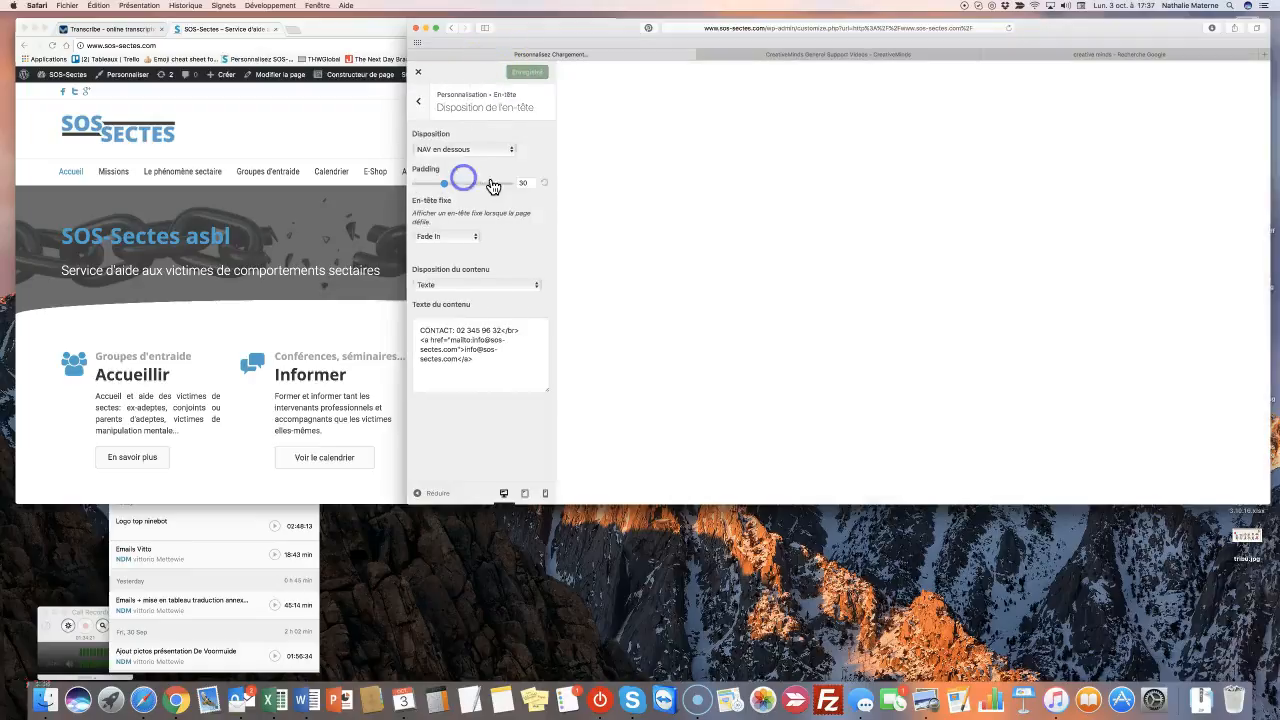
left_click(470, 236)
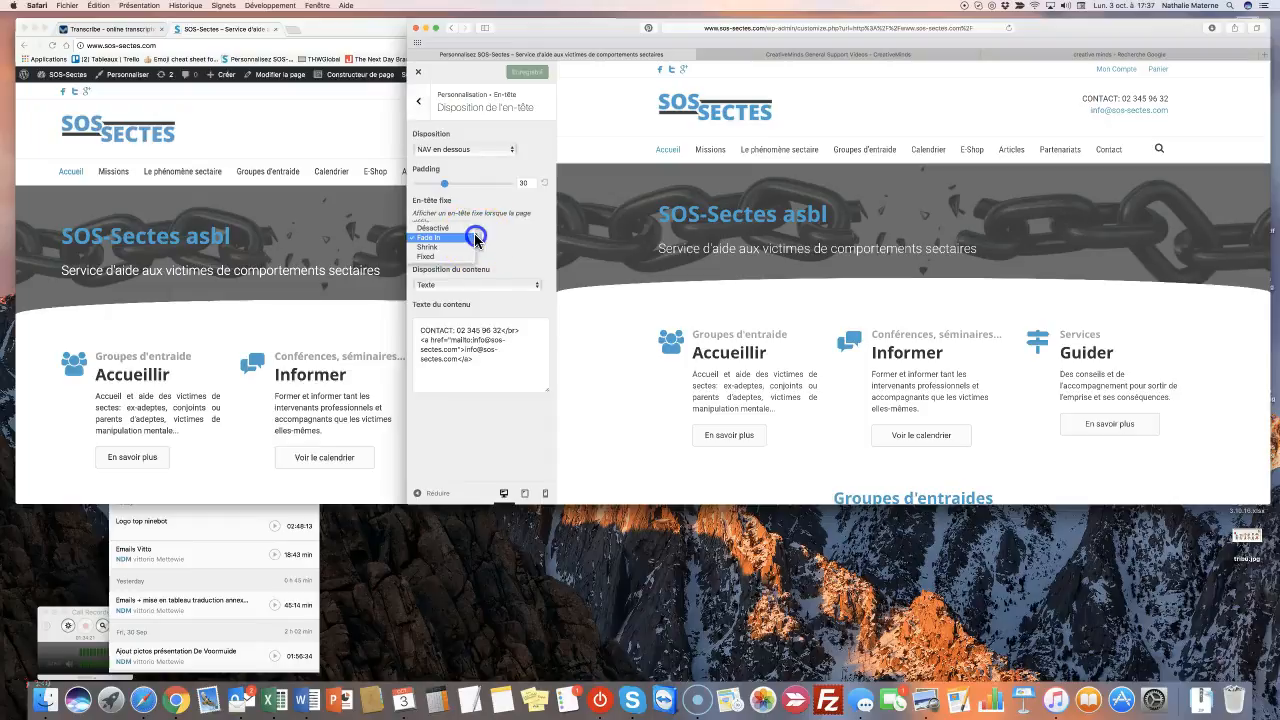
left_click(450, 258)
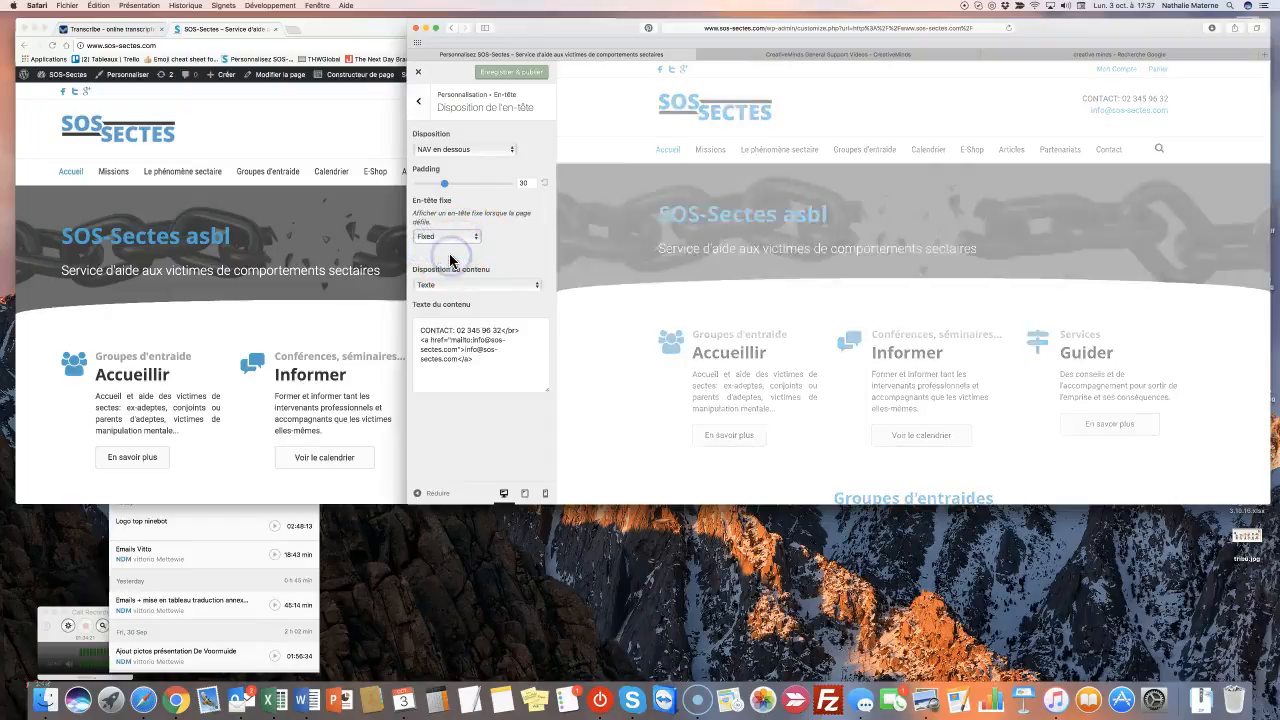
left_click(502, 78)
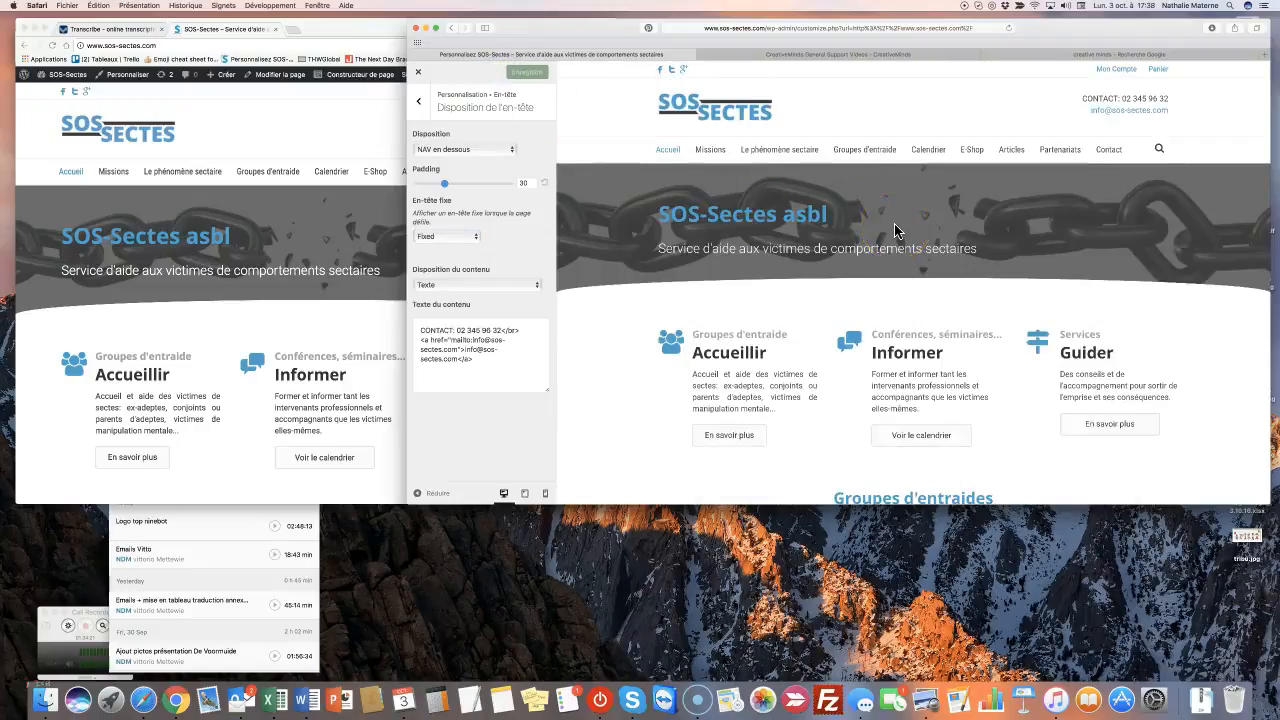
Close the customizer and check the Fixed header's logo and menu down the live home page and back to the top.
left_click(419, 73)
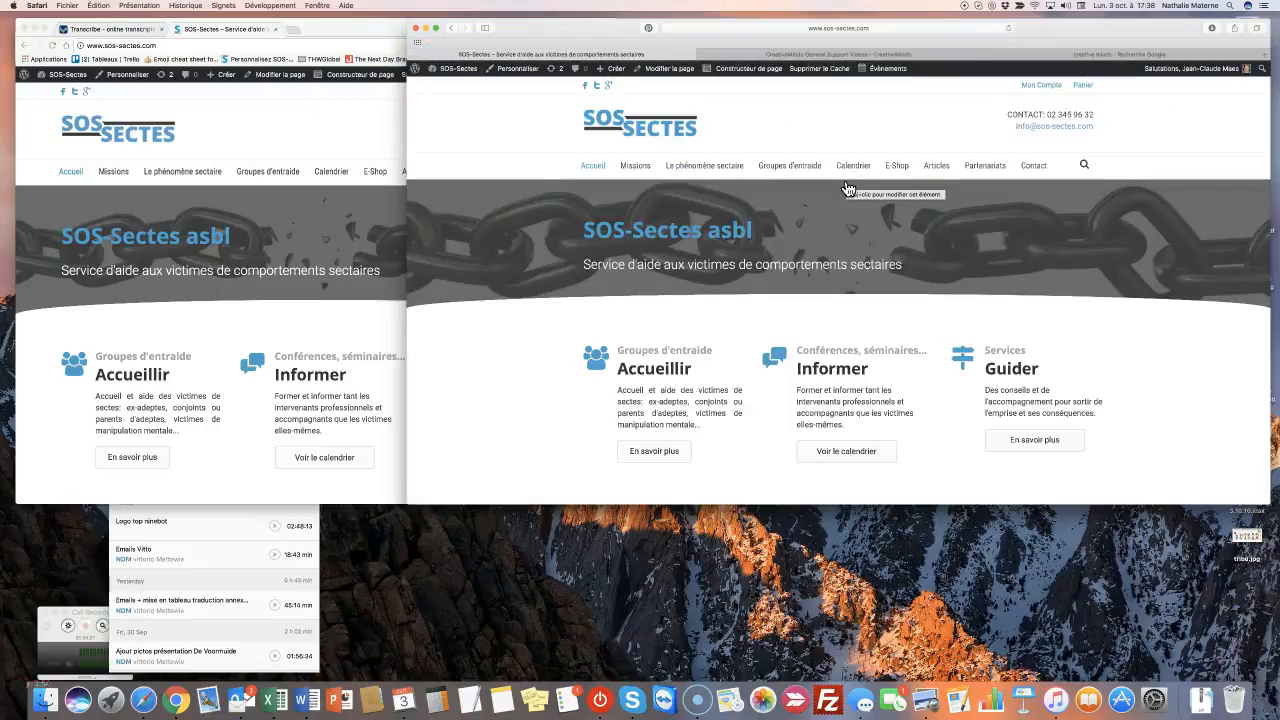
scroll(845, 188, "down", 10)
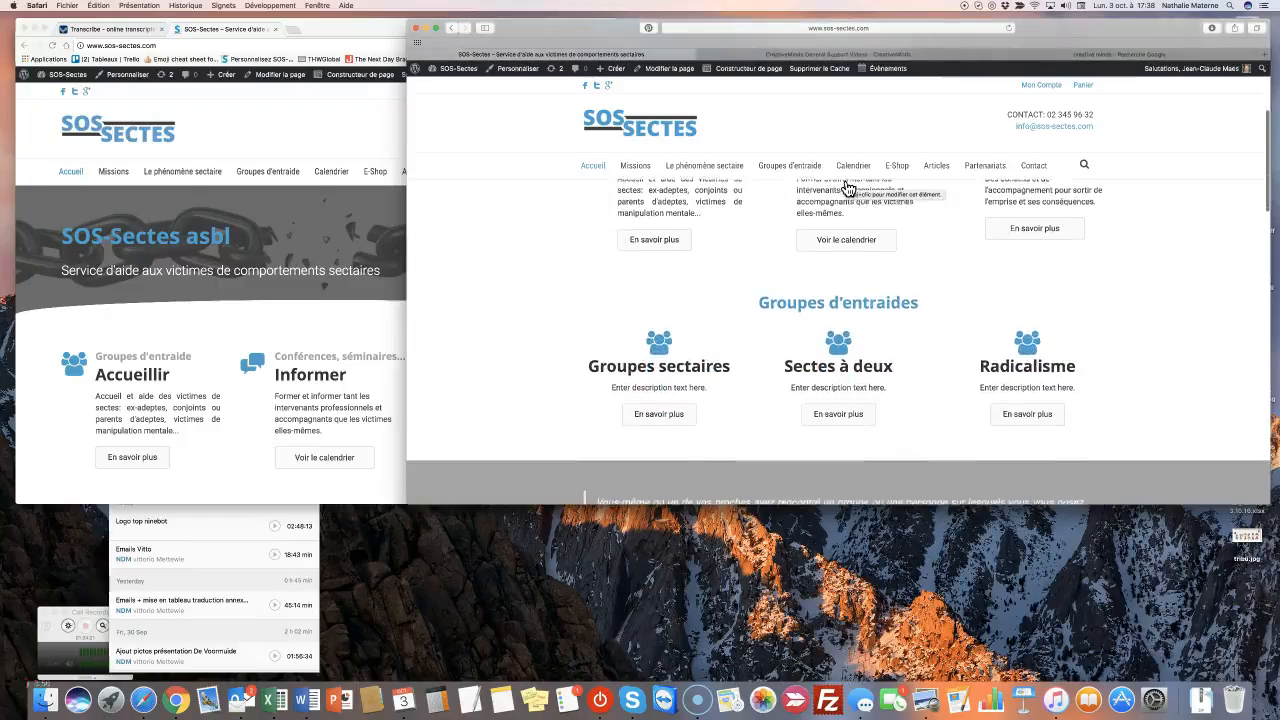
scroll(845, 188, "down", 10)
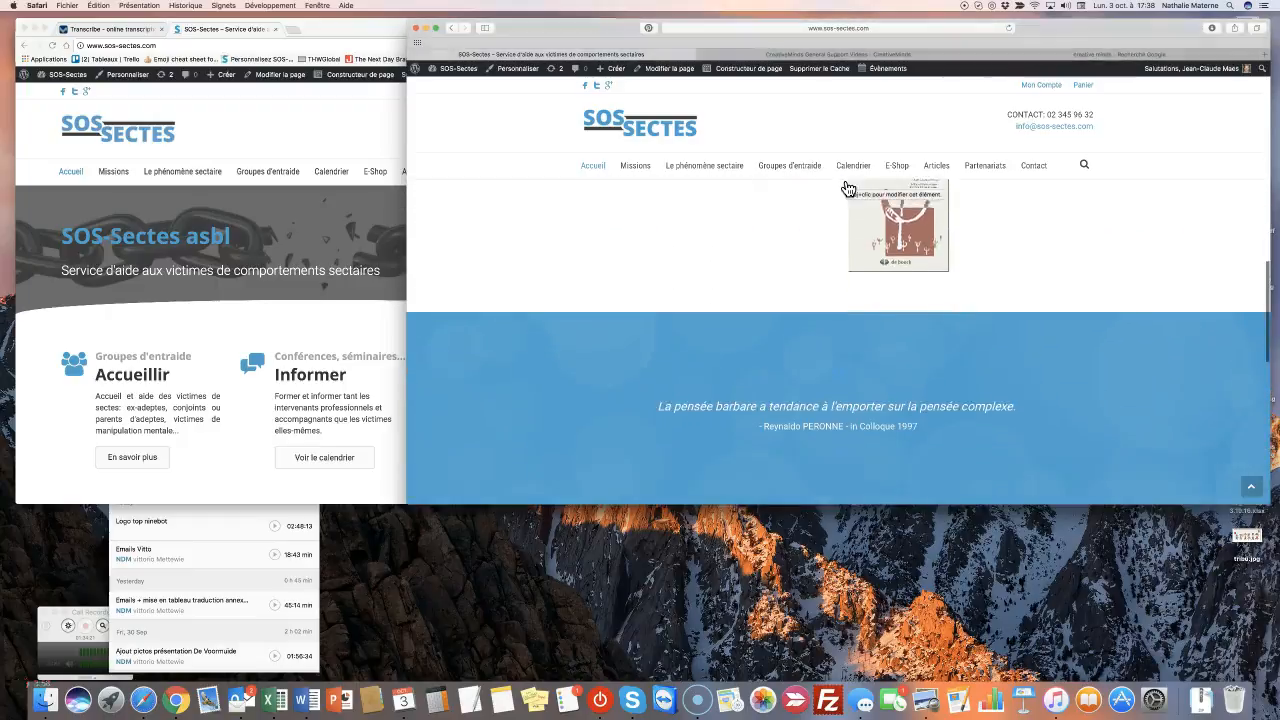
scroll(848, 188, "down", 5)
scroll(848, 188, "up", 10)
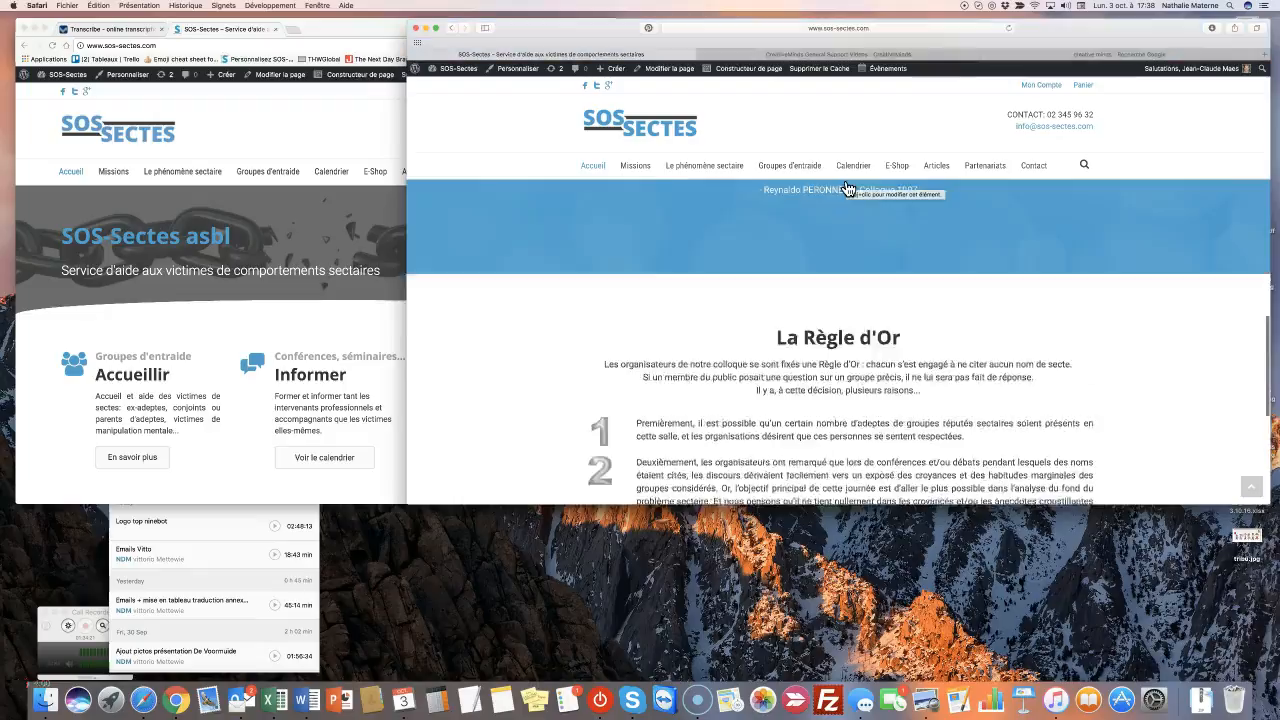
scroll(848, 188, "up", 10)
scroll(848, 188, "down", 3)
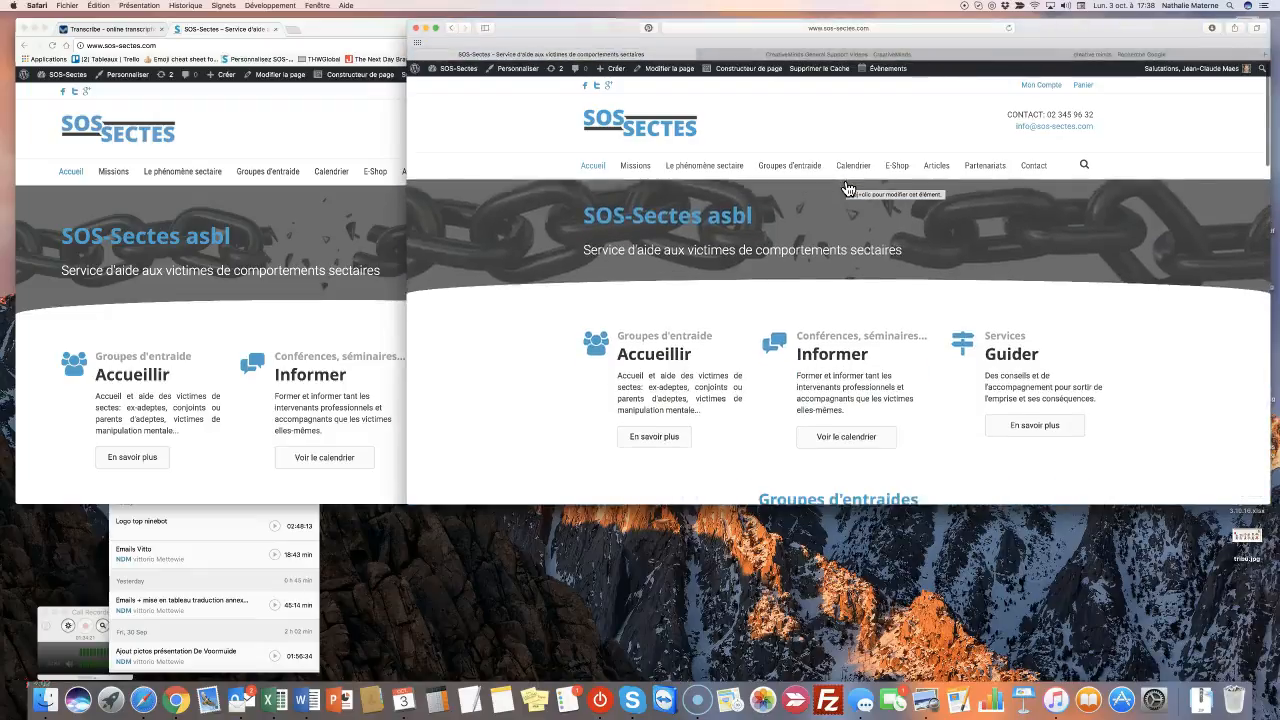
scroll(845, 188, "up", 1)
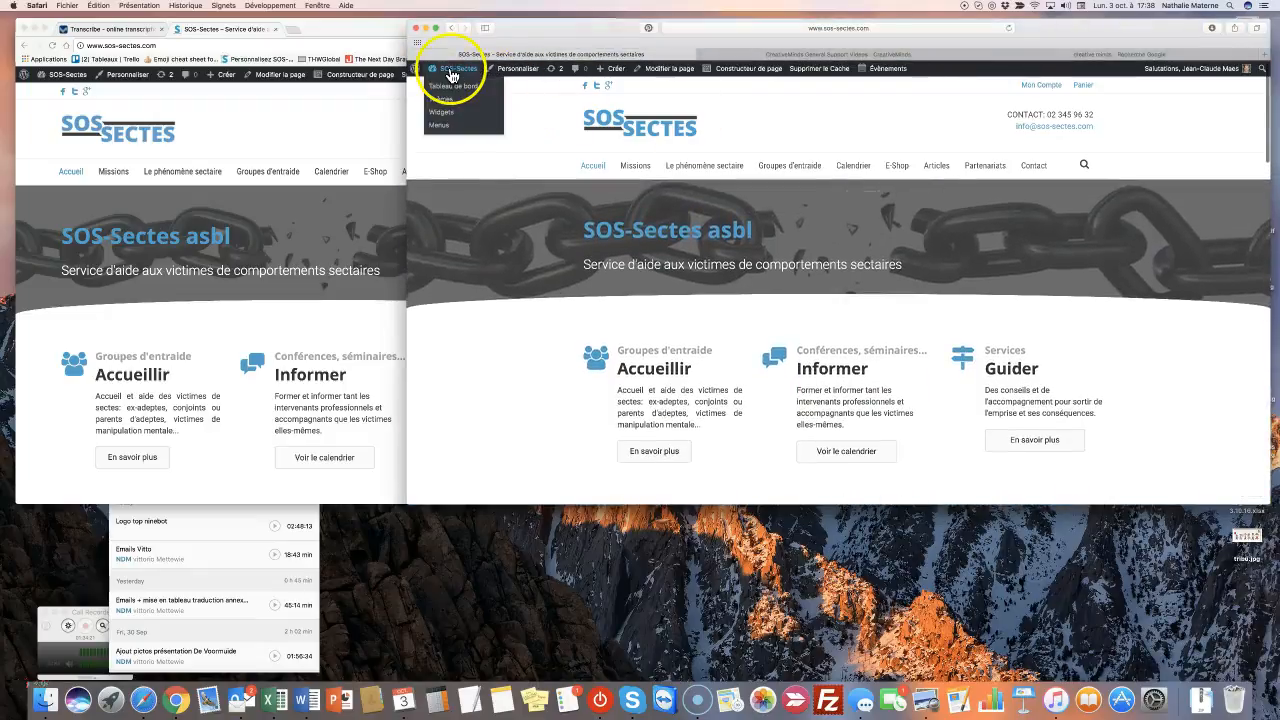
In the customizer's header layout settings, set the fixed header (En-tête fixe) to Shrink and publish the change.
left_click(519, 70)
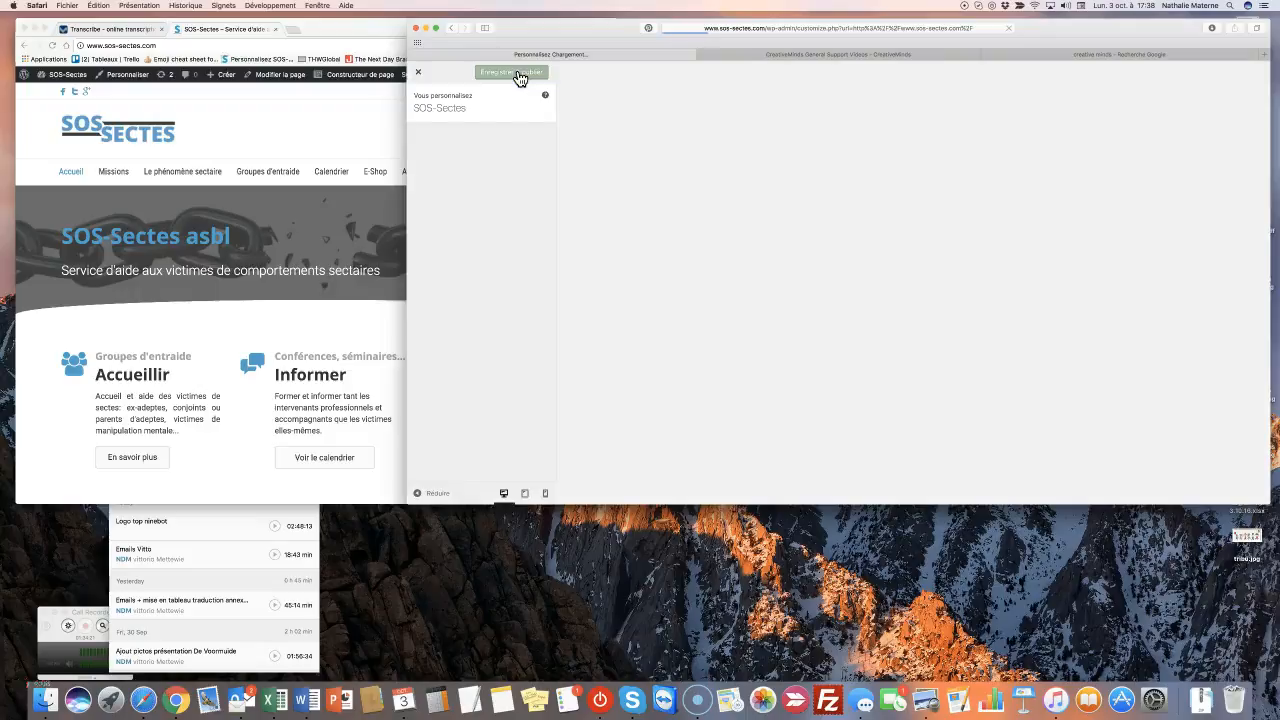
left_click(448, 236)
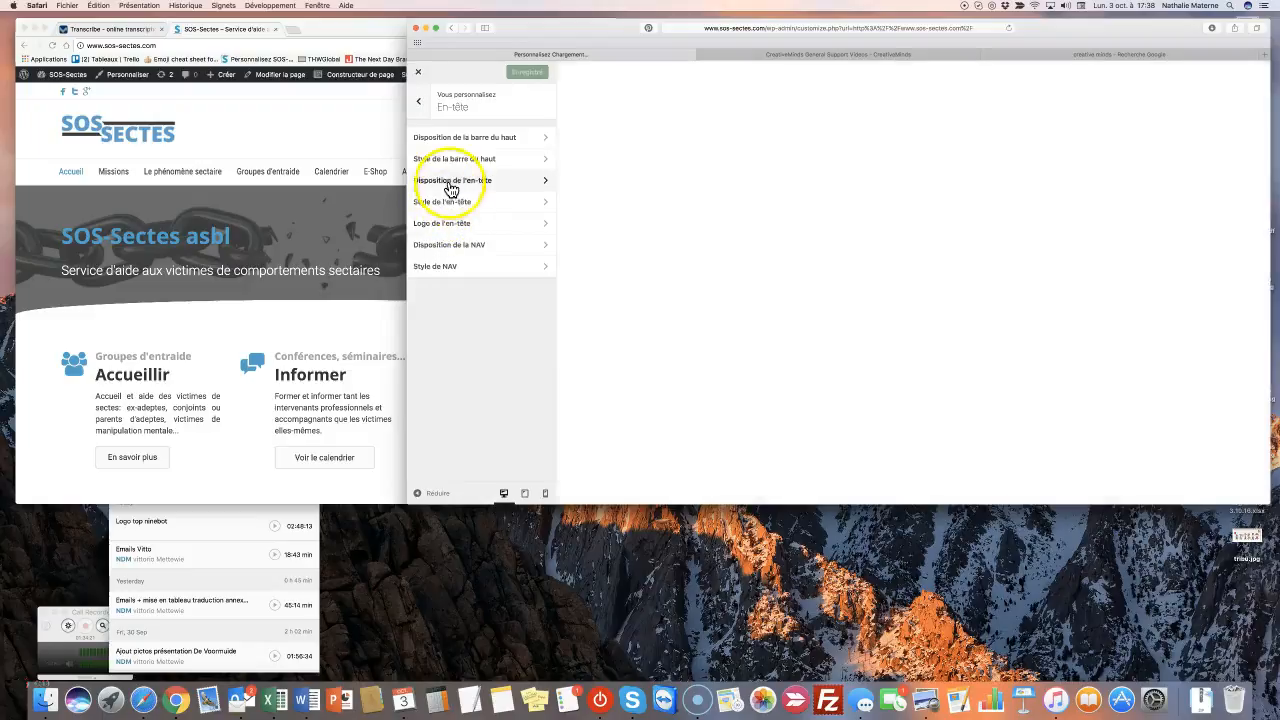
left_click(450, 181)
left_click(447, 235)
left_click(443, 231)
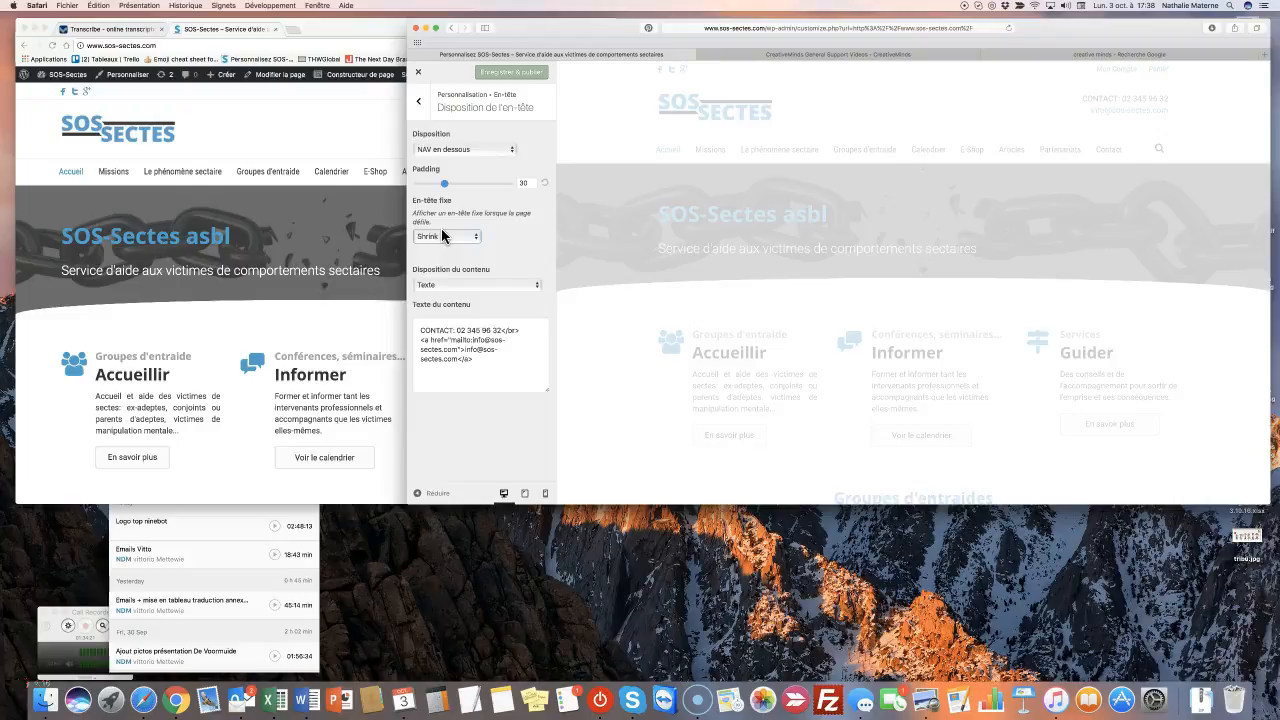
left_click(708, 97)
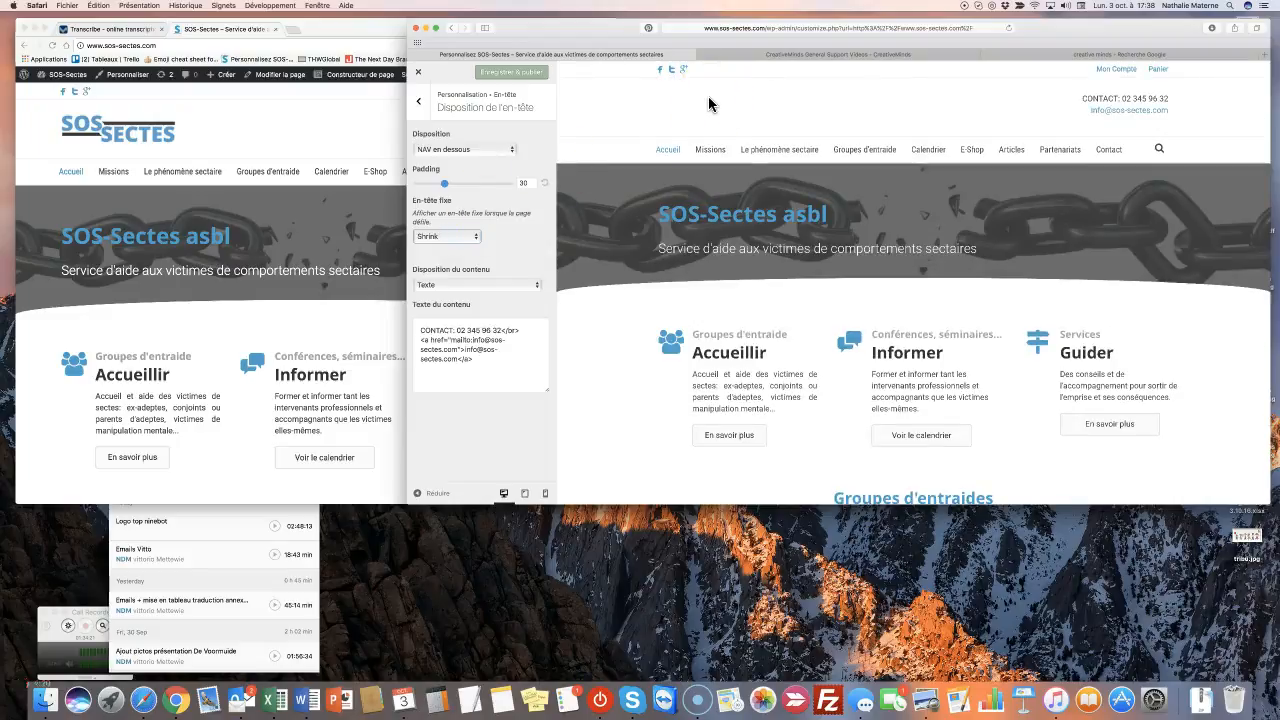
left_click(522, 74)
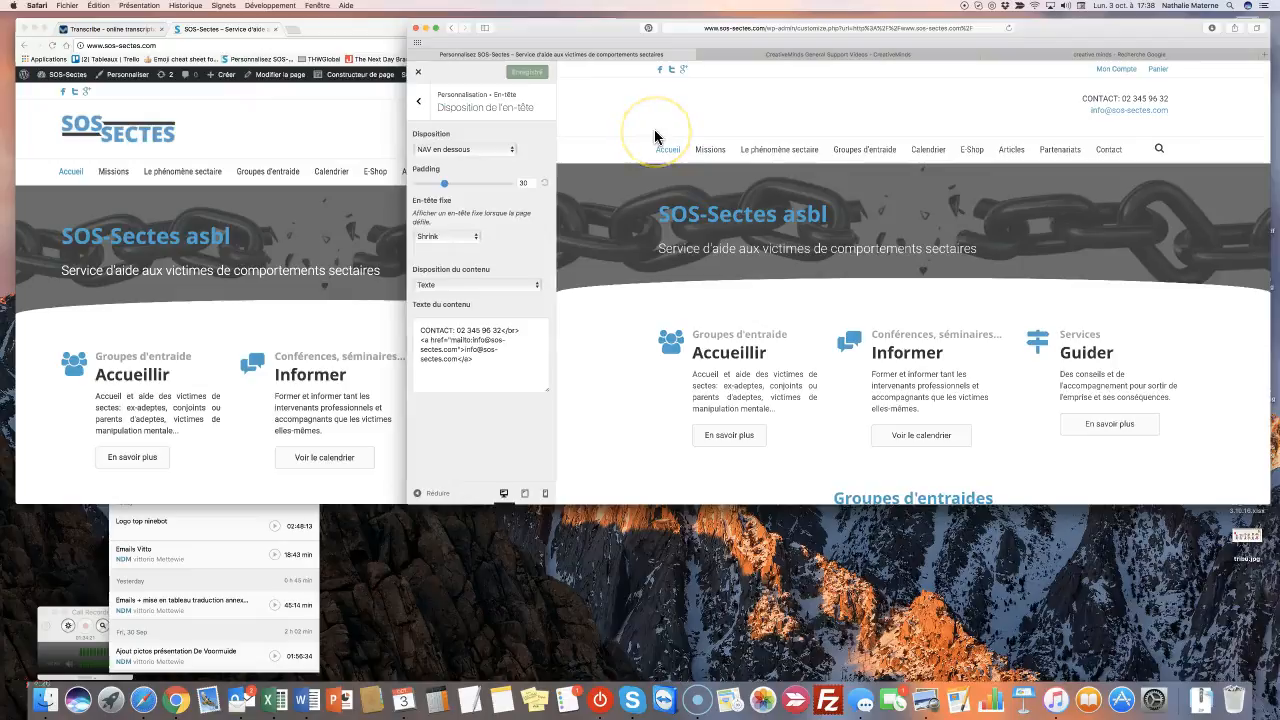
Close the customizer and check the logo in the Shrink header at the top of the live home page and while scrolling down.
left_click(418, 71)
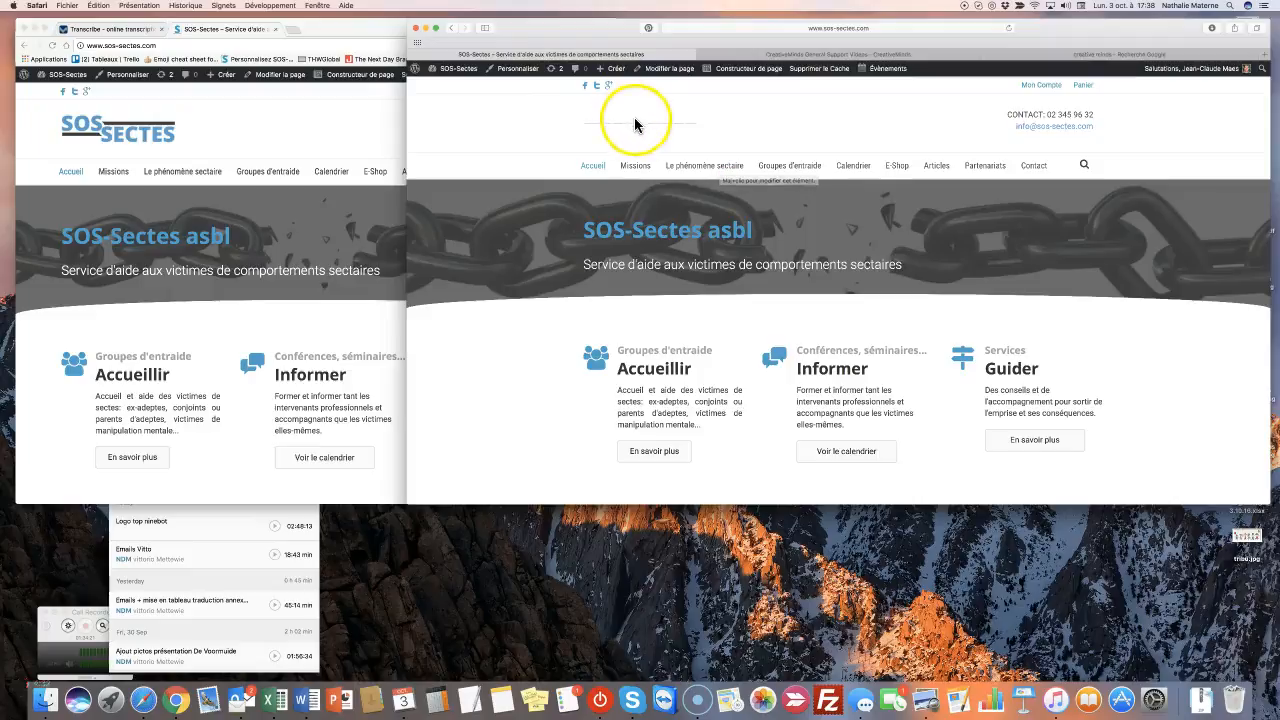
scroll(634, 118, "down", 4)
scroll(634, 118, "down", 1)
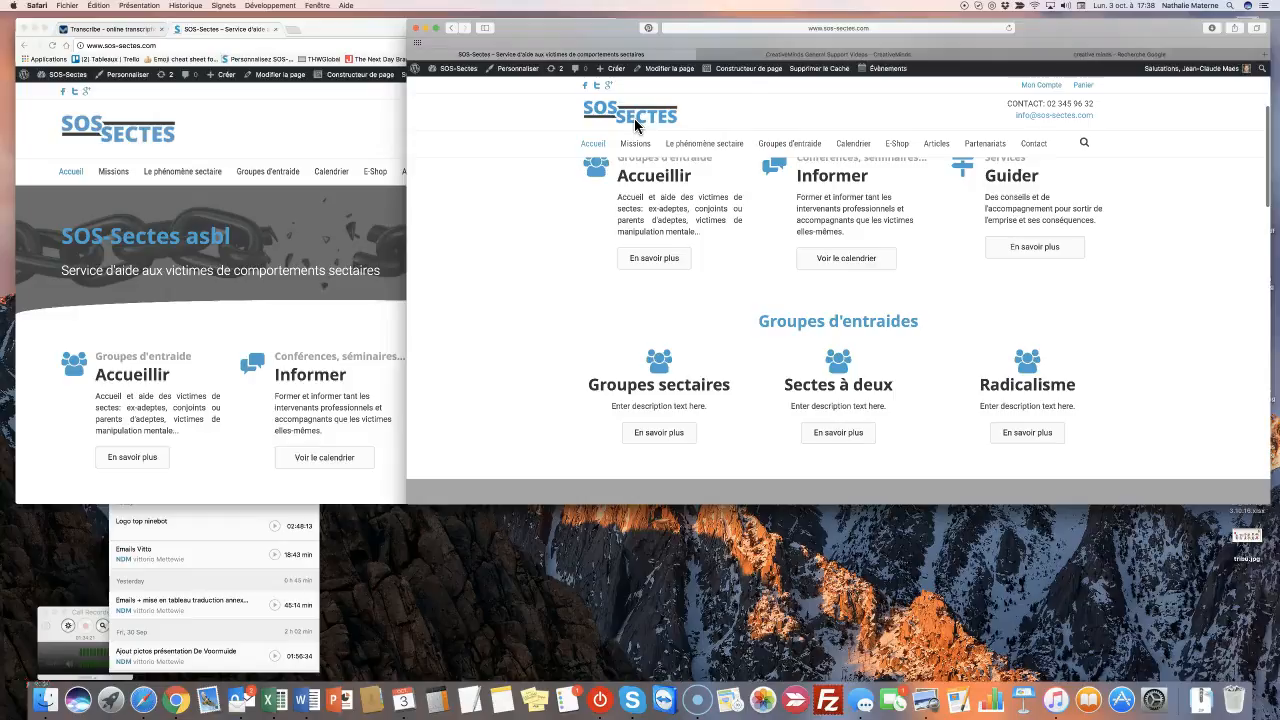
scroll(634, 122, "down", 2)
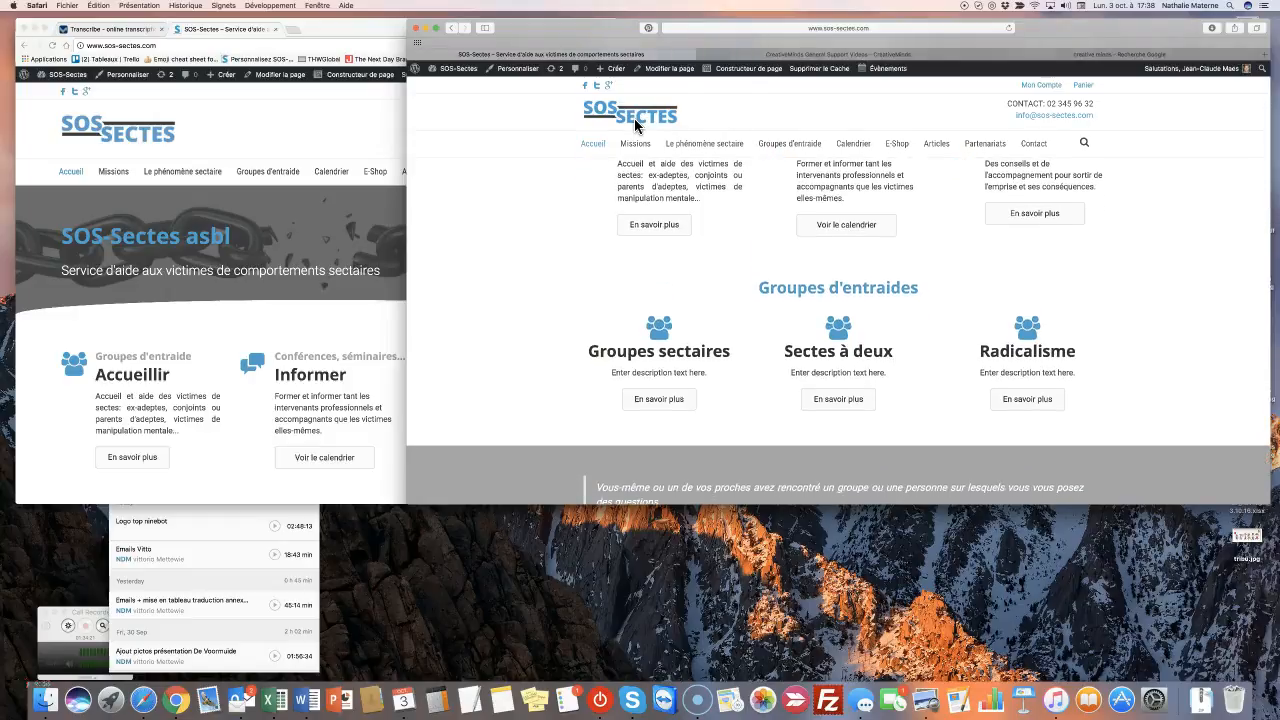
Return to the top of the SOS-Sectes page and load ecoledemassagesensitifbelge.be in place of the CreativeMinds page.
scroll(636, 122, "up", 6)
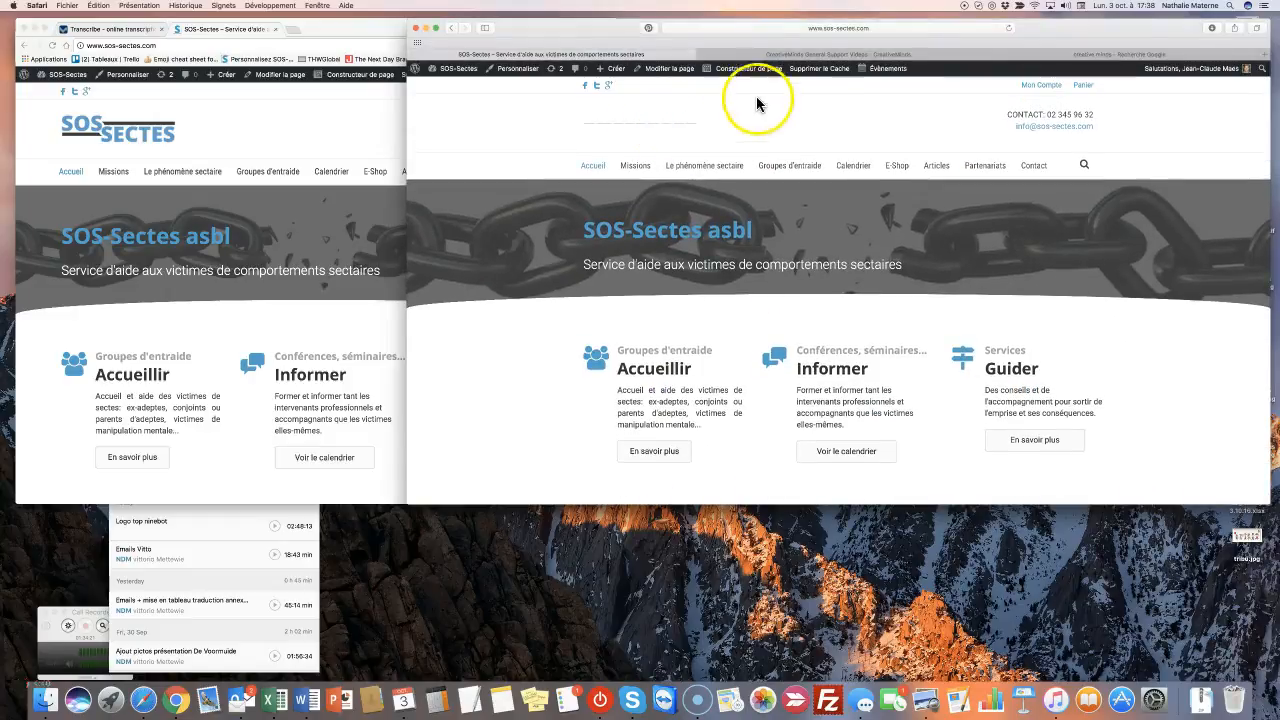
left_click(855, 53)
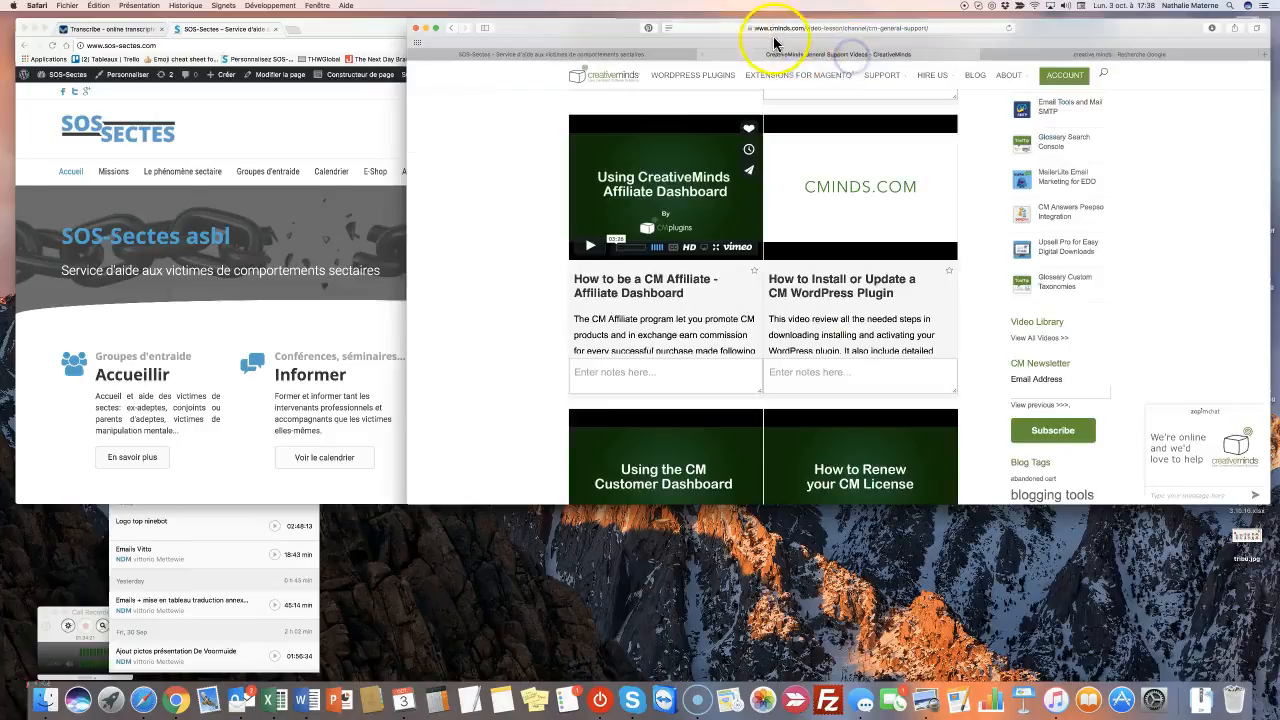
left_click(768, 29)
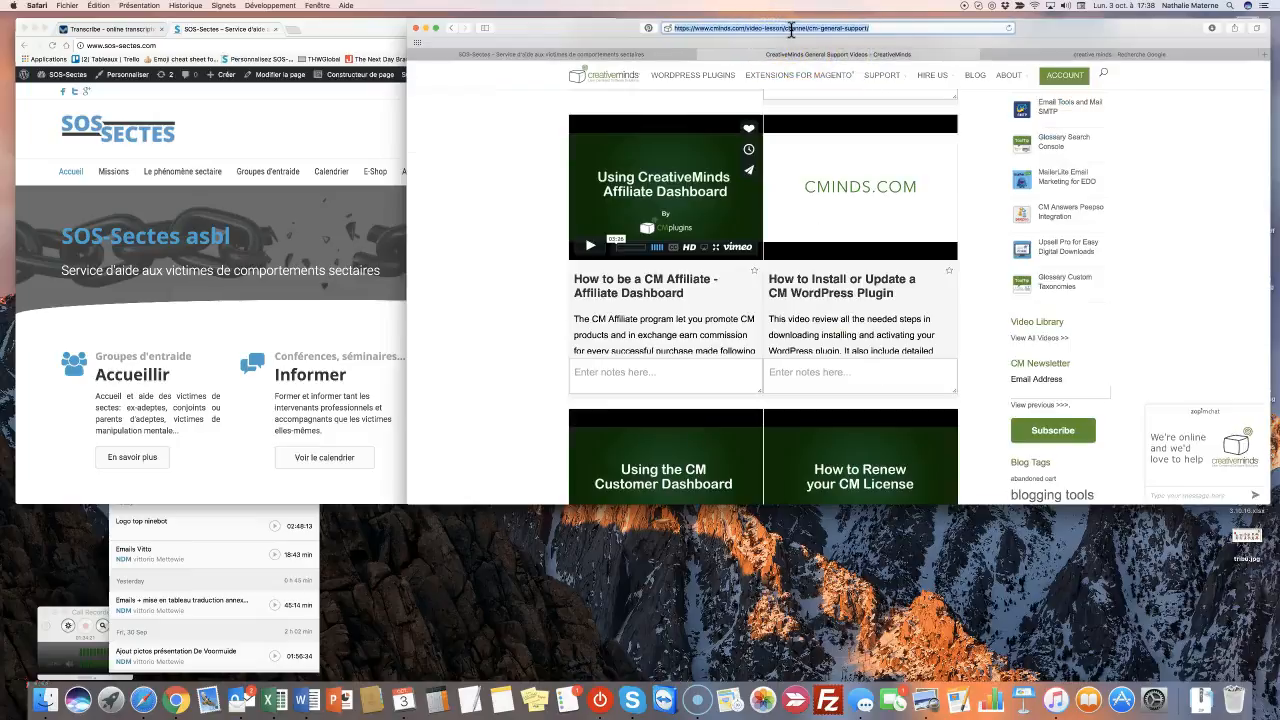
type("ecoledemassagesensitifbelge.be")
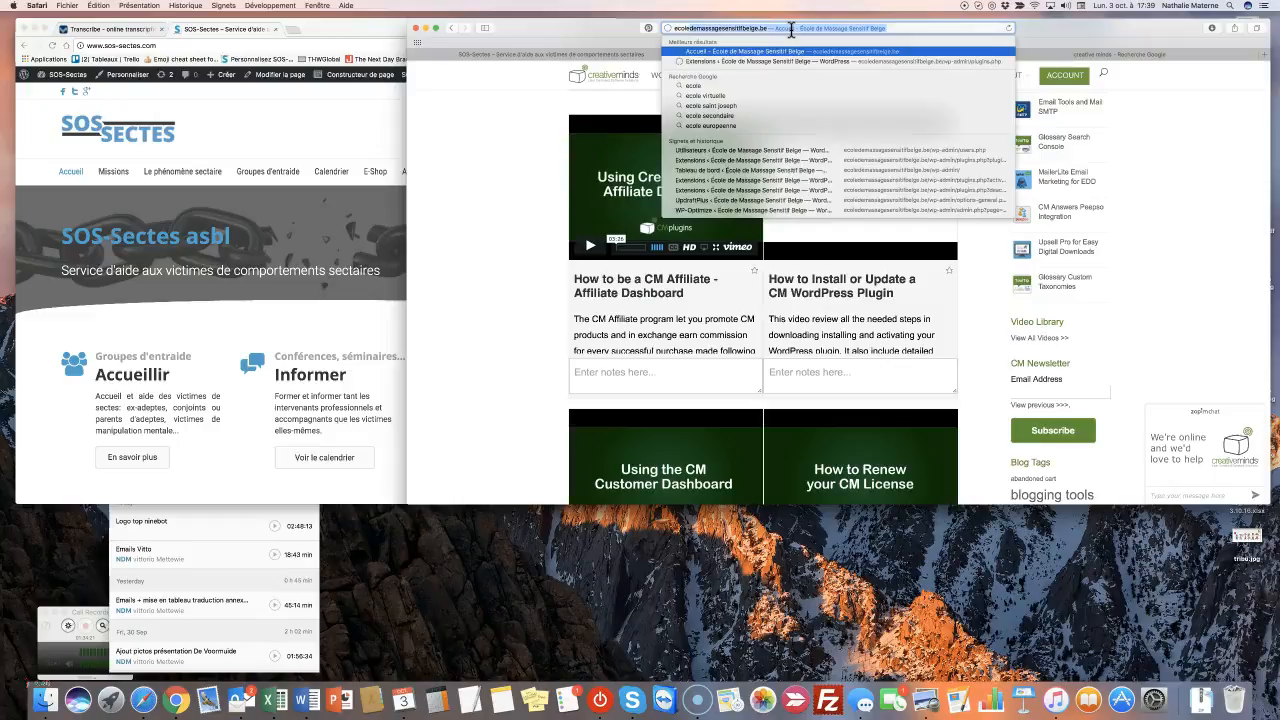
key("Return")
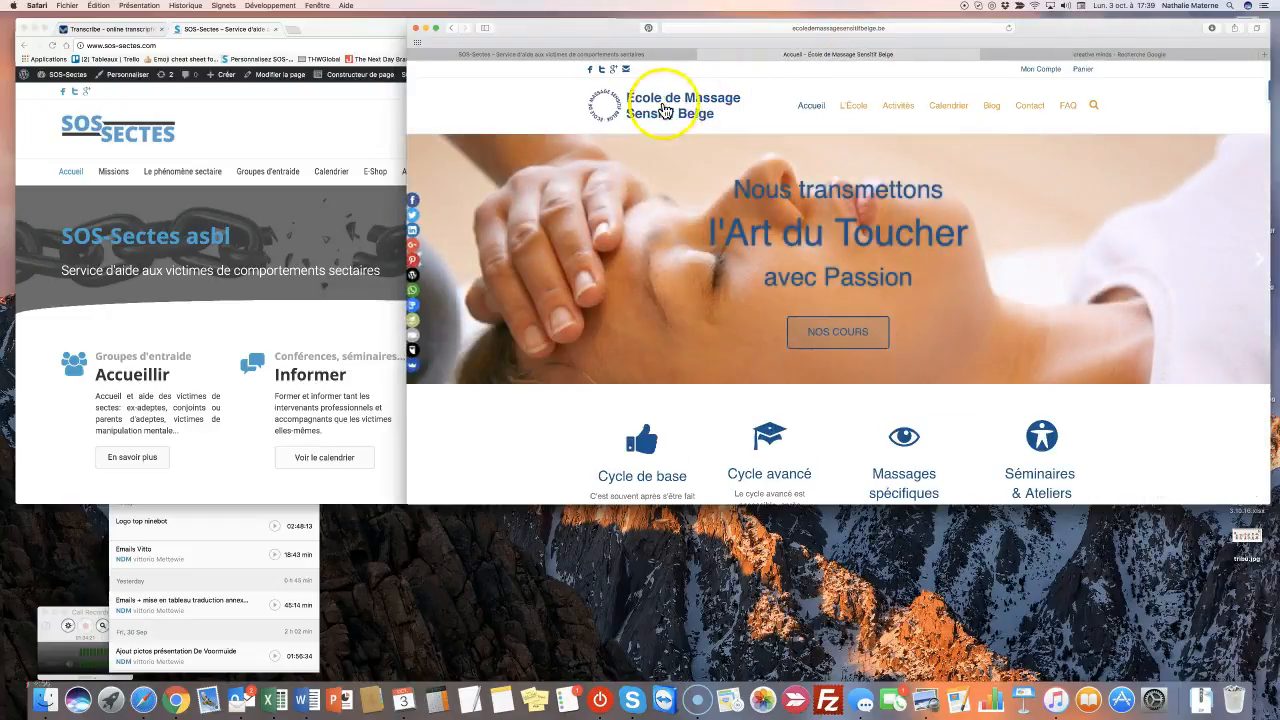
Examine how the École de Massage Sensitif Belge header logo behaves down the home page and back at the top.
scroll(698, 114, "down", 3)
scroll(698, 114, "down", 5)
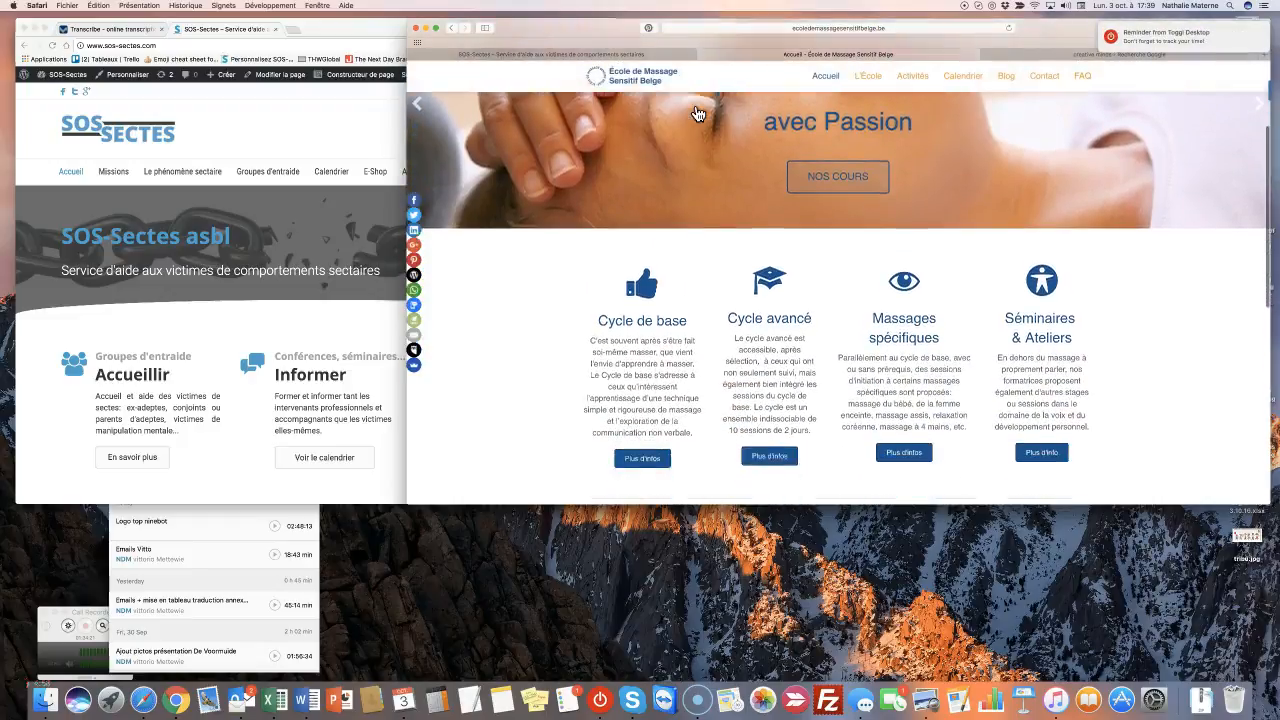
scroll(698, 114, "down", 3)
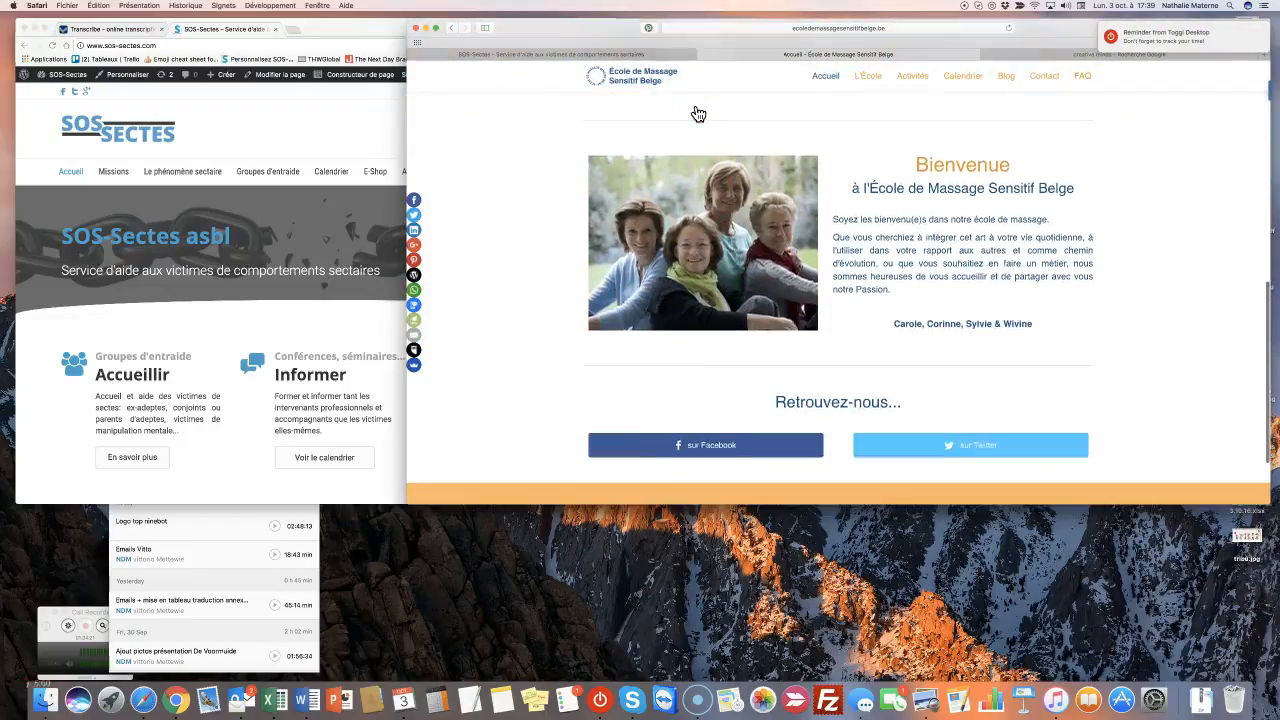
scroll(698, 114, "up", 8)
scroll(698, 114, "up", 2)
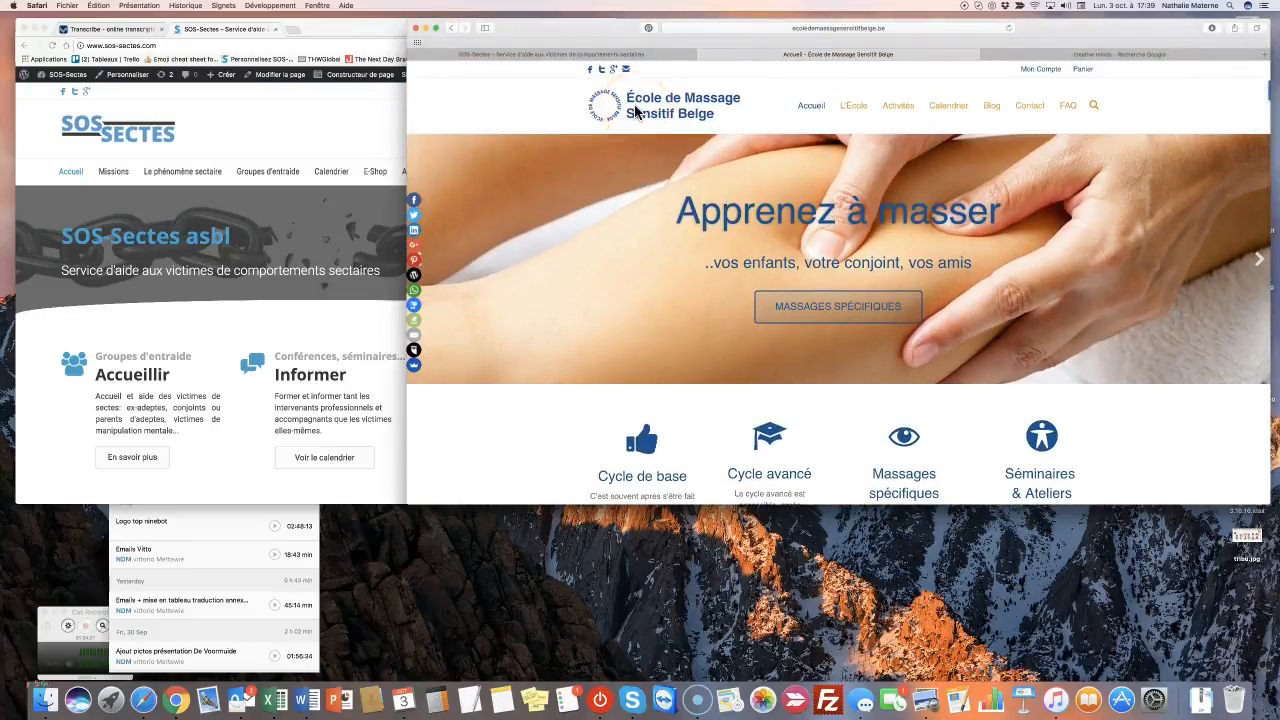
scroll(634, 112, "down", 3)
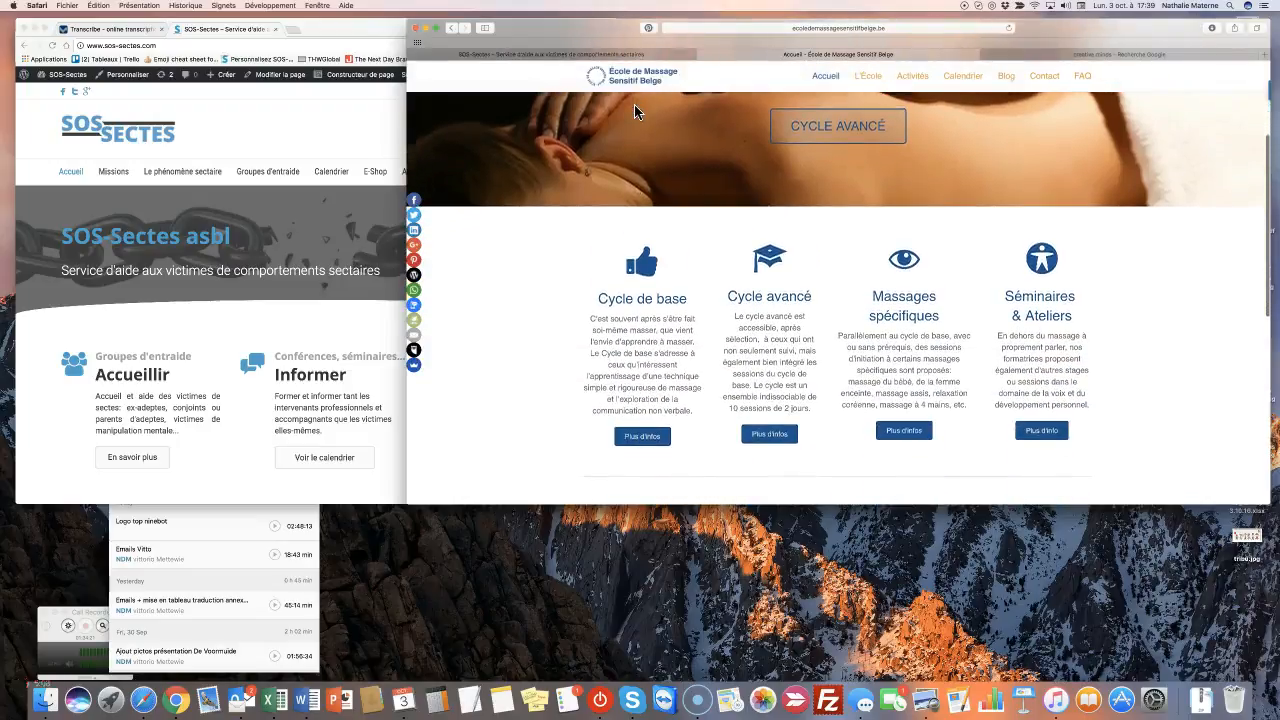
scroll(634, 111, "down", 6)
scroll(634, 111, "up", 1)
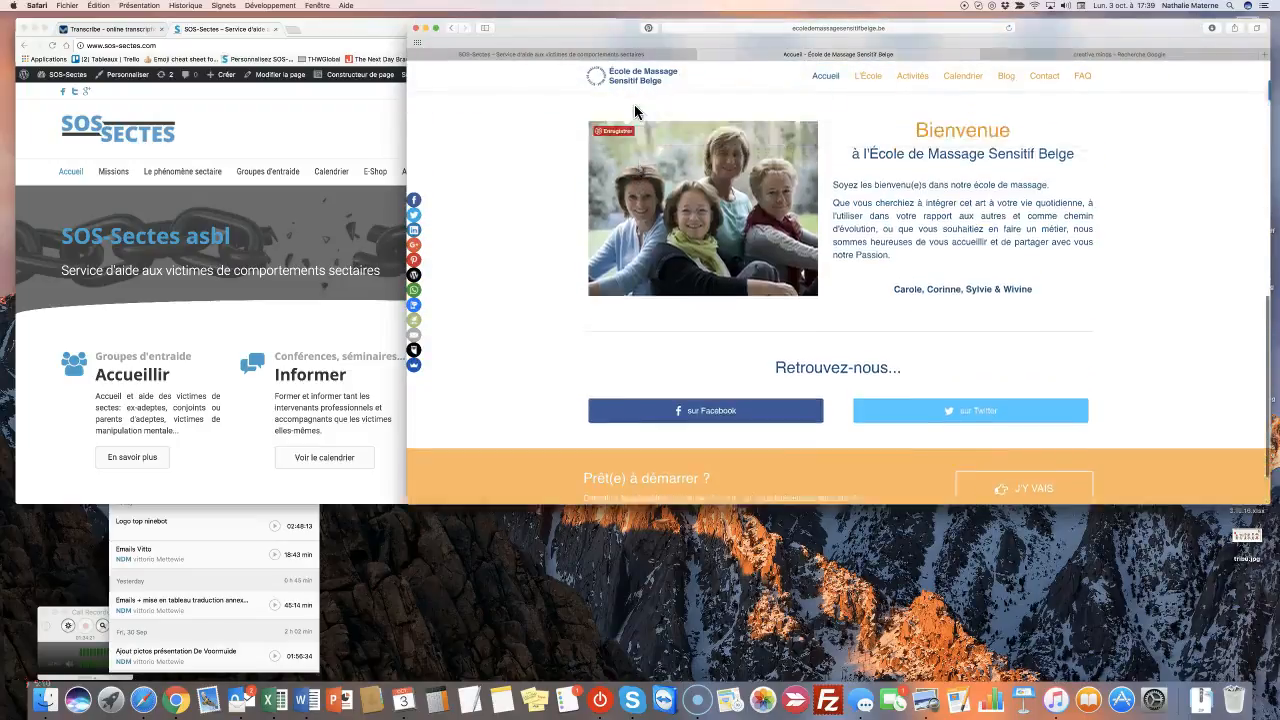
scroll(634, 104, "up", 8)
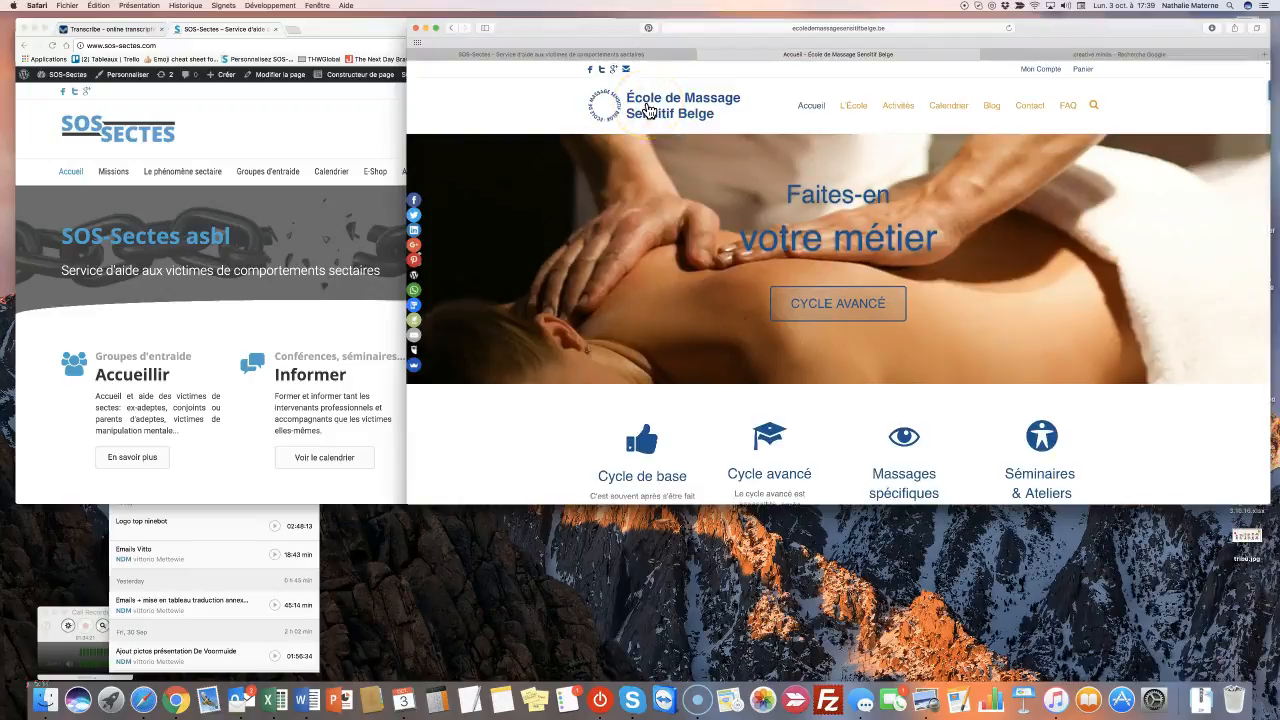
scroll(648, 110, "down", 4)
scroll(648, 110, "up", 5)
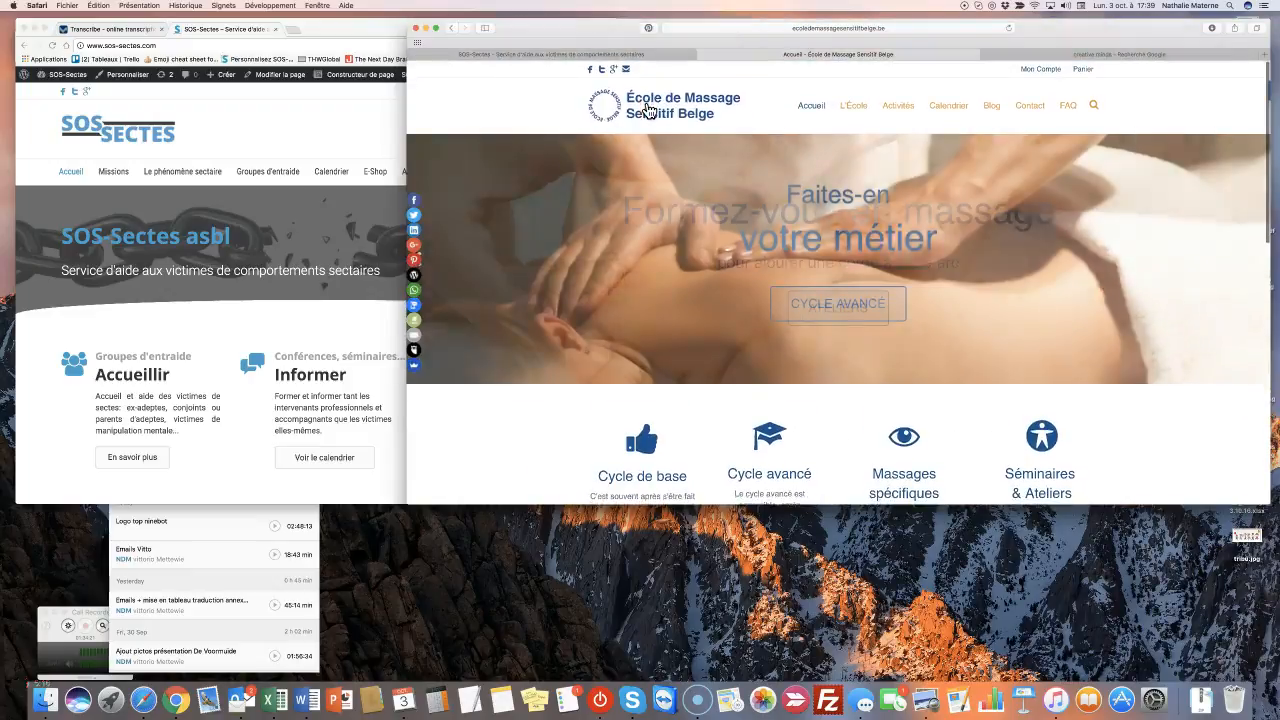
Compare the header logo on the SOS-Sectes home page with the one on the École de Massage site, ending on SOS-Sectes.
left_click(541, 55)
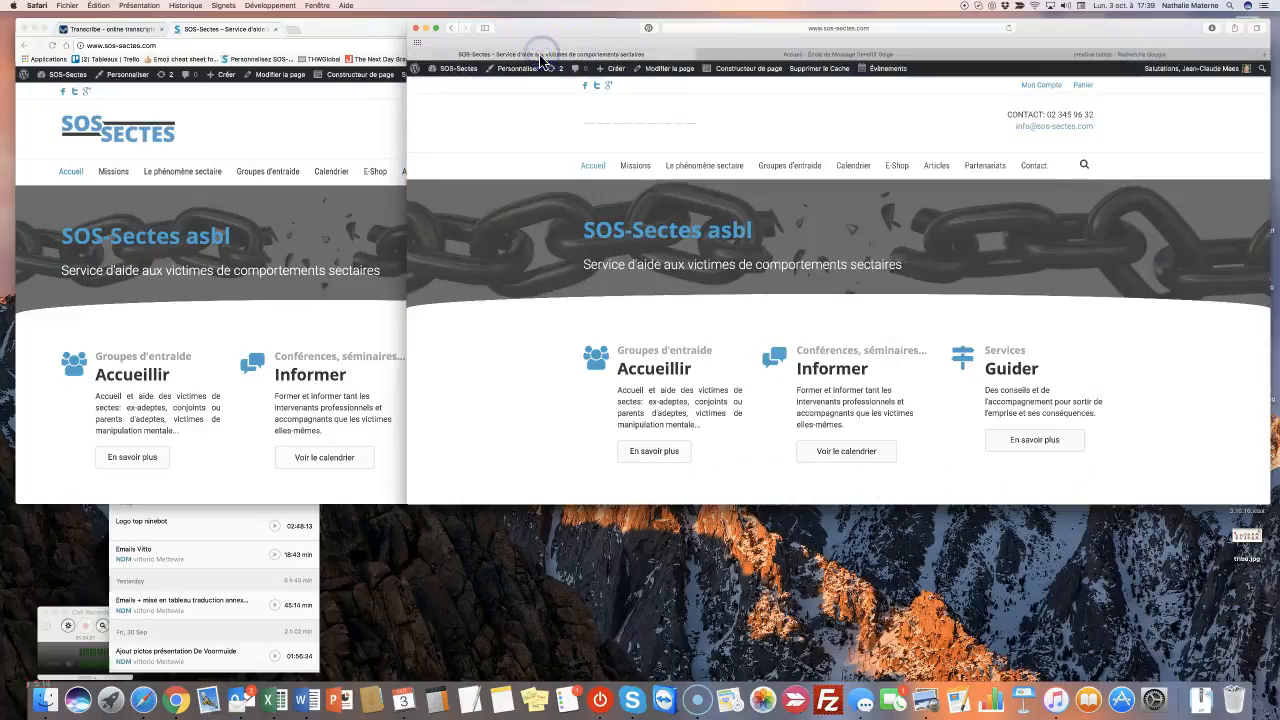
scroll(657, 114, "down", 2)
scroll(657, 114, "up", 2)
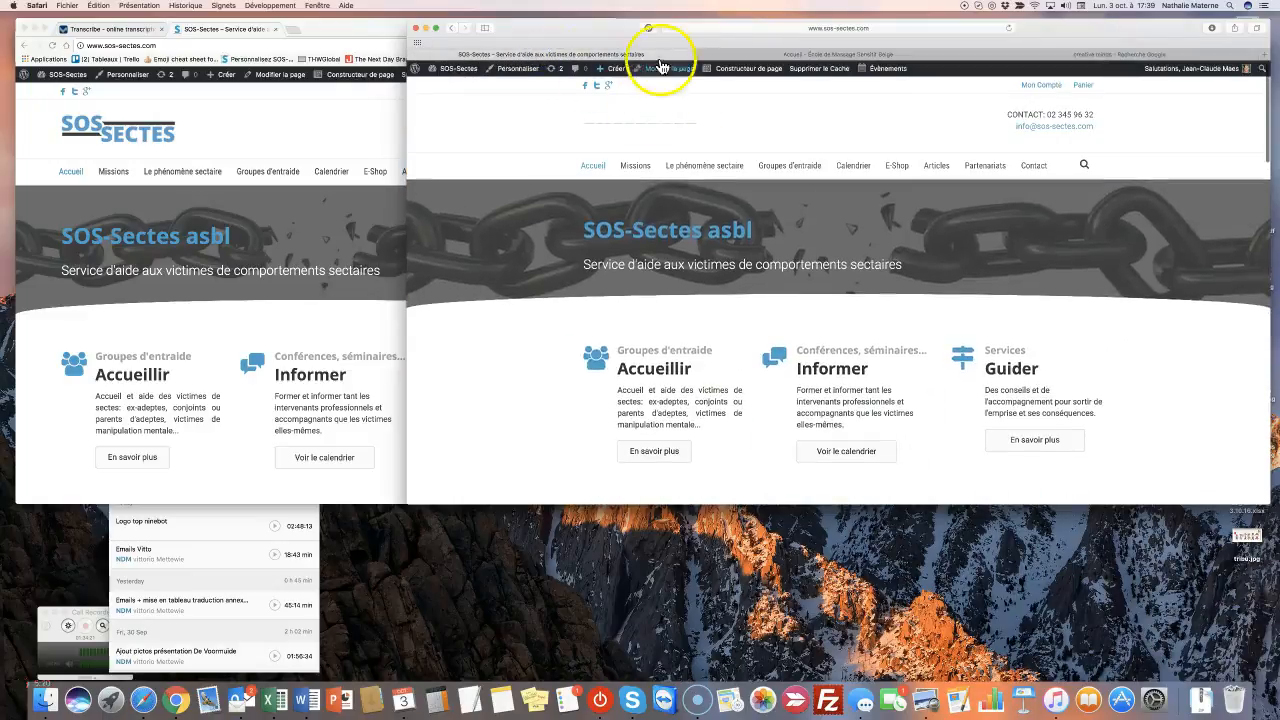
left_click(729, 54)
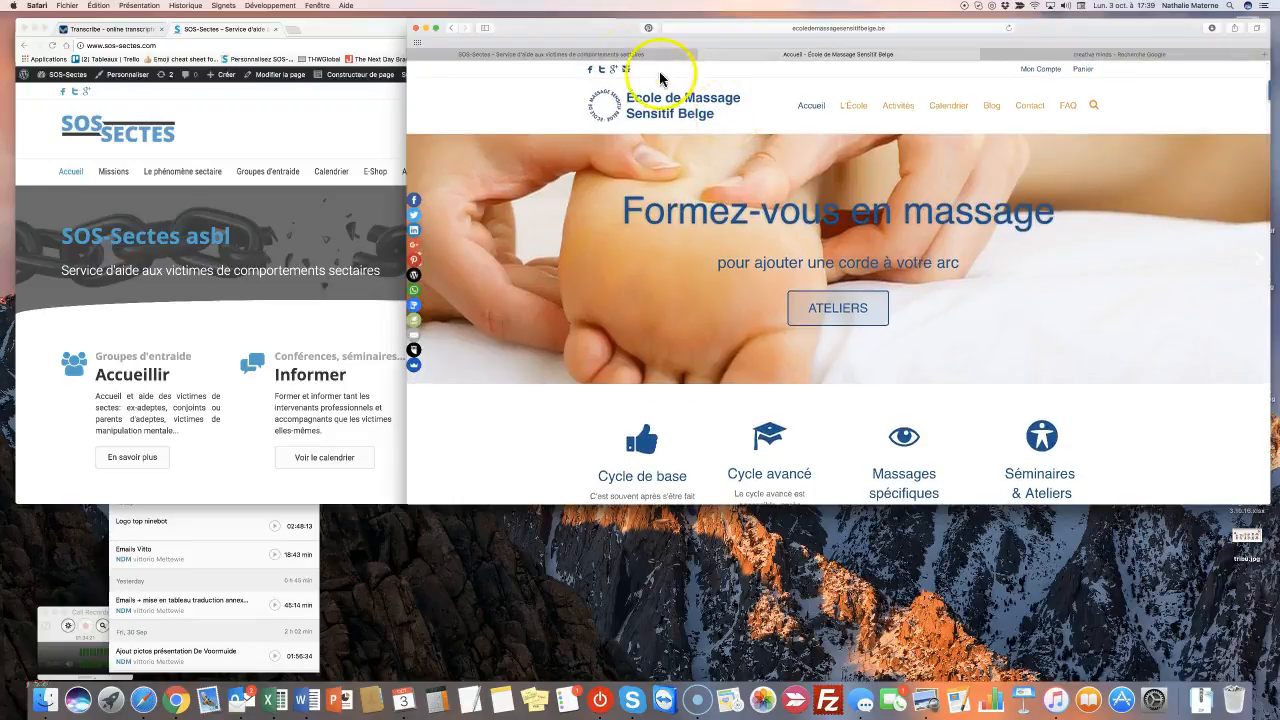
left_click(578, 55)
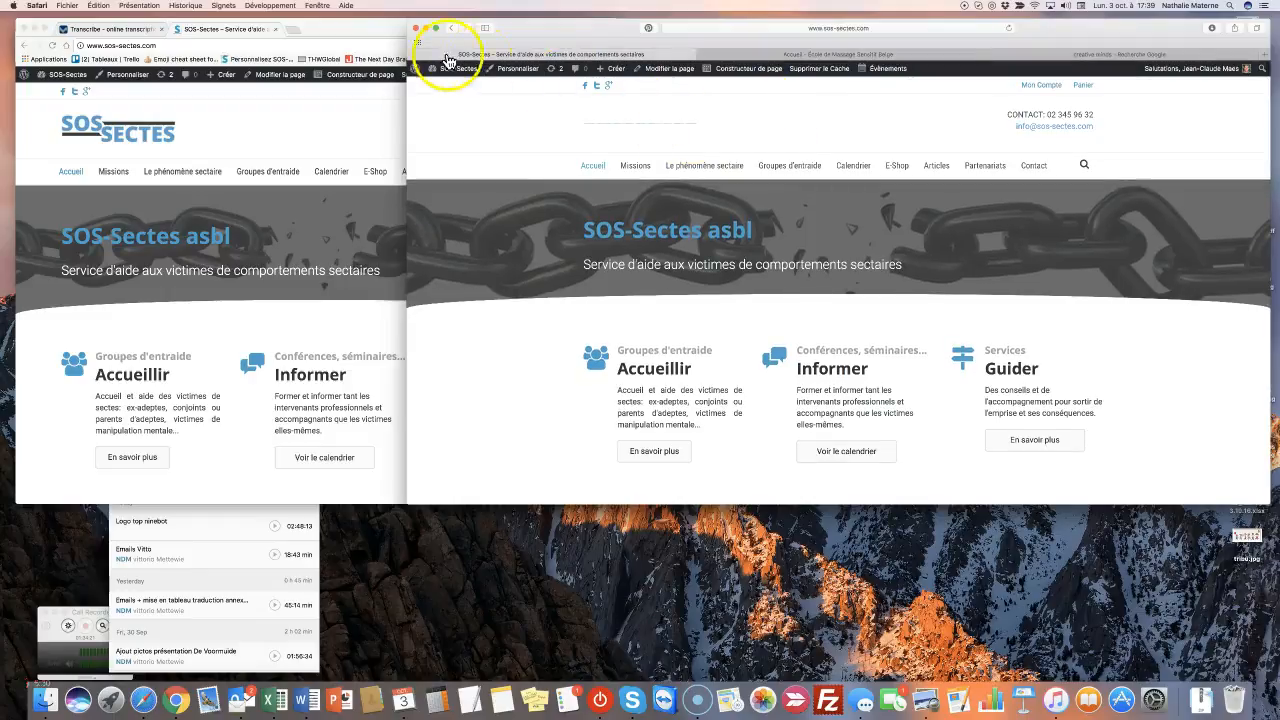
Open the SOS-Sectes customizer and go to the header logo settings (Logo de l'en-tête).
left_click(518, 76)
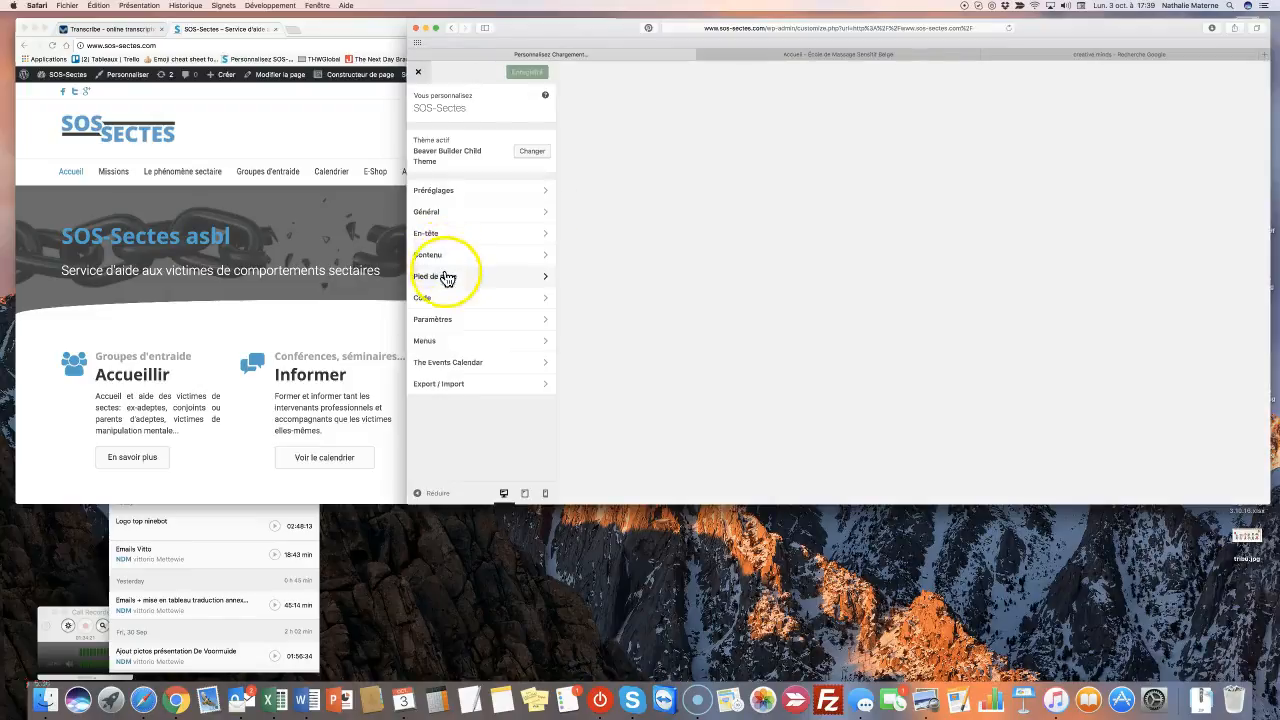
left_click(437, 233)
left_click(446, 225)
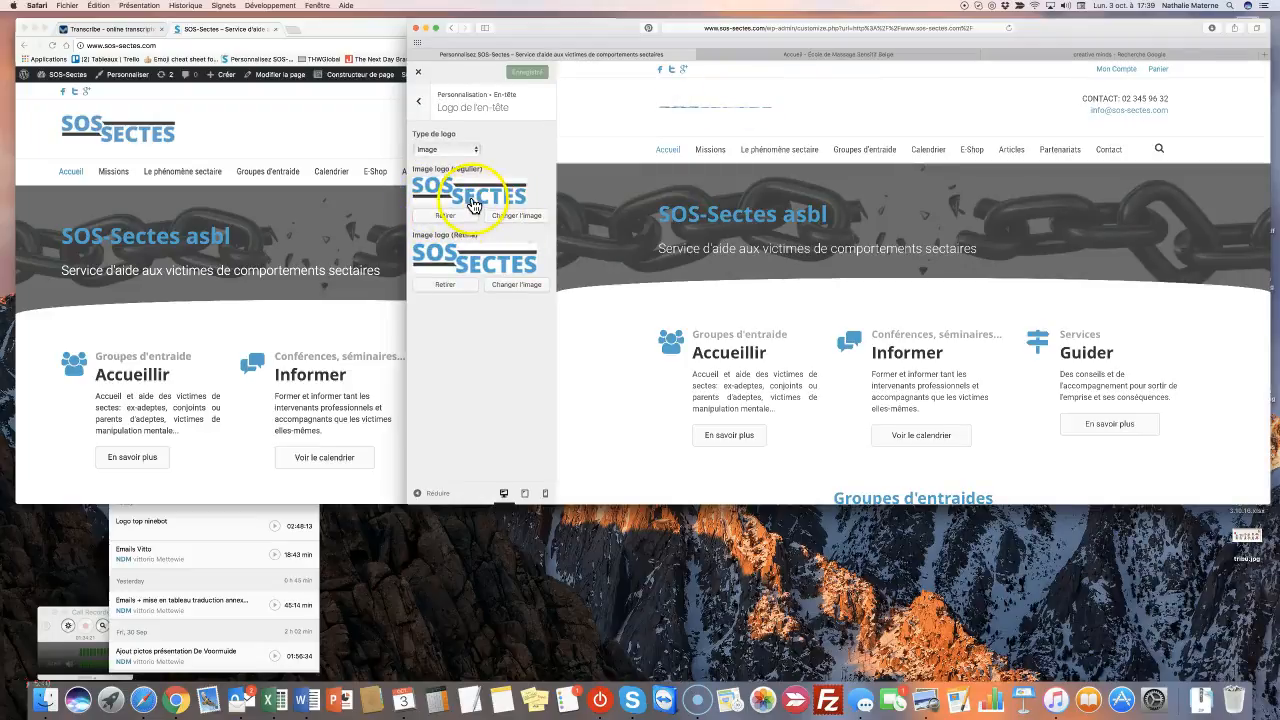
Inspect the École de Massage header logo enlarged and at normal size, and compare it with the logo in the SOS-Sectes customizer.
left_click(759, 55)
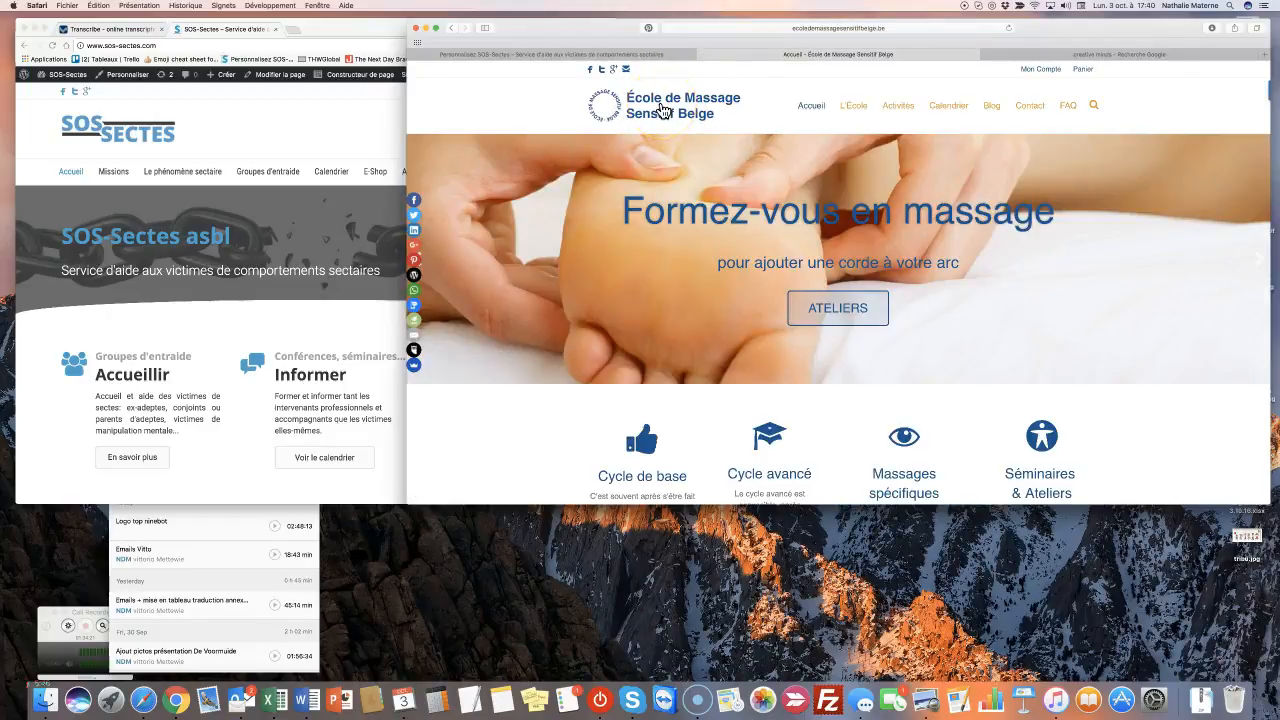
scroll(663, 111, "up", 5)
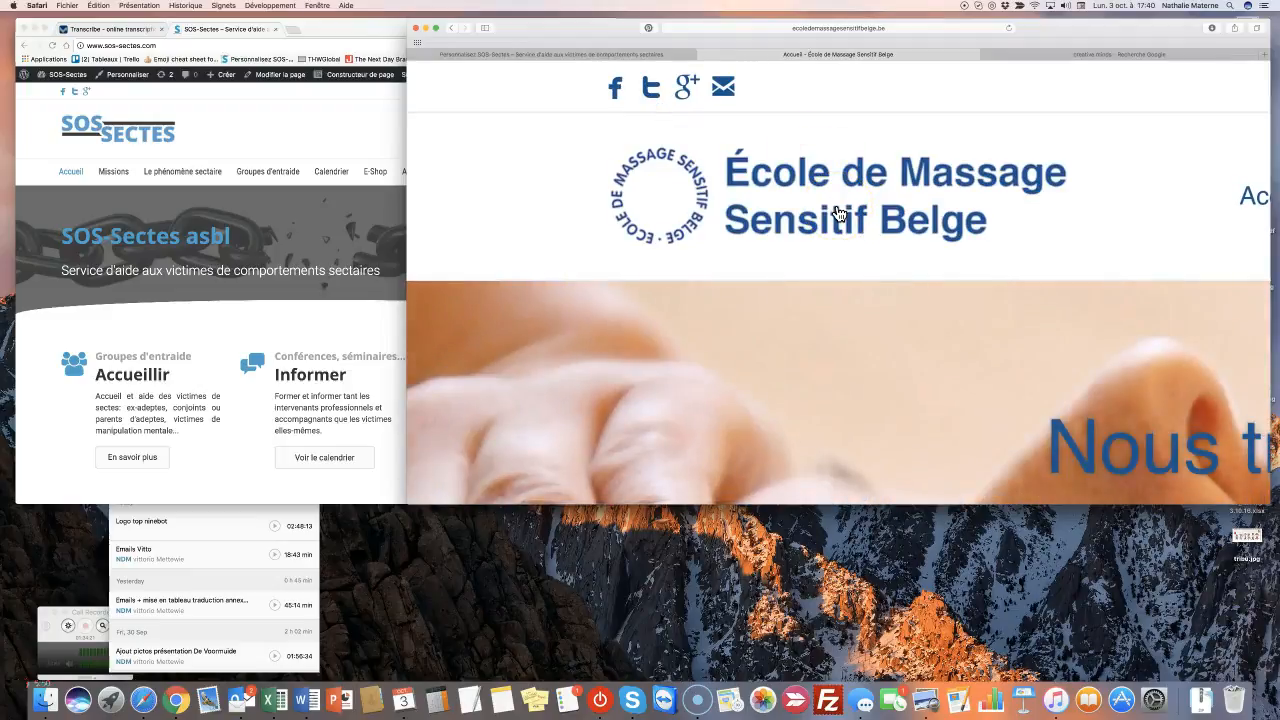
scroll(838, 214, "down", 5)
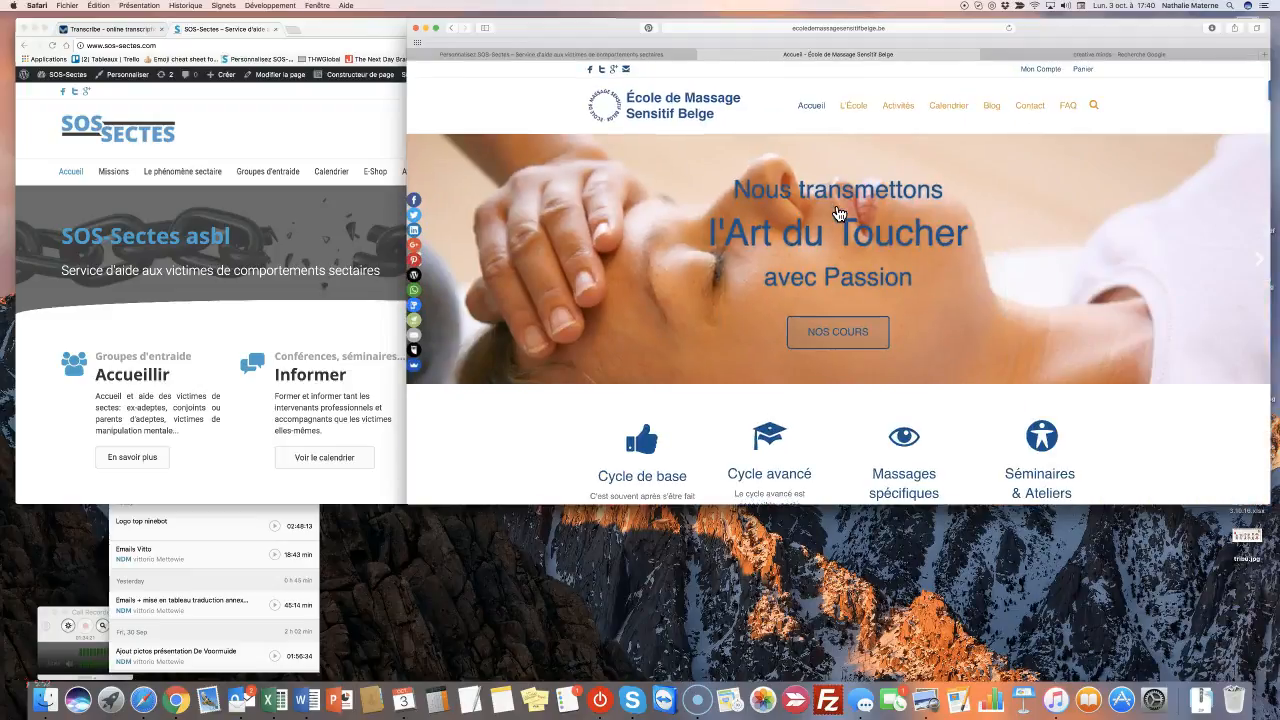
left_click(614, 110)
left_click(537, 55)
left_click(640, 106)
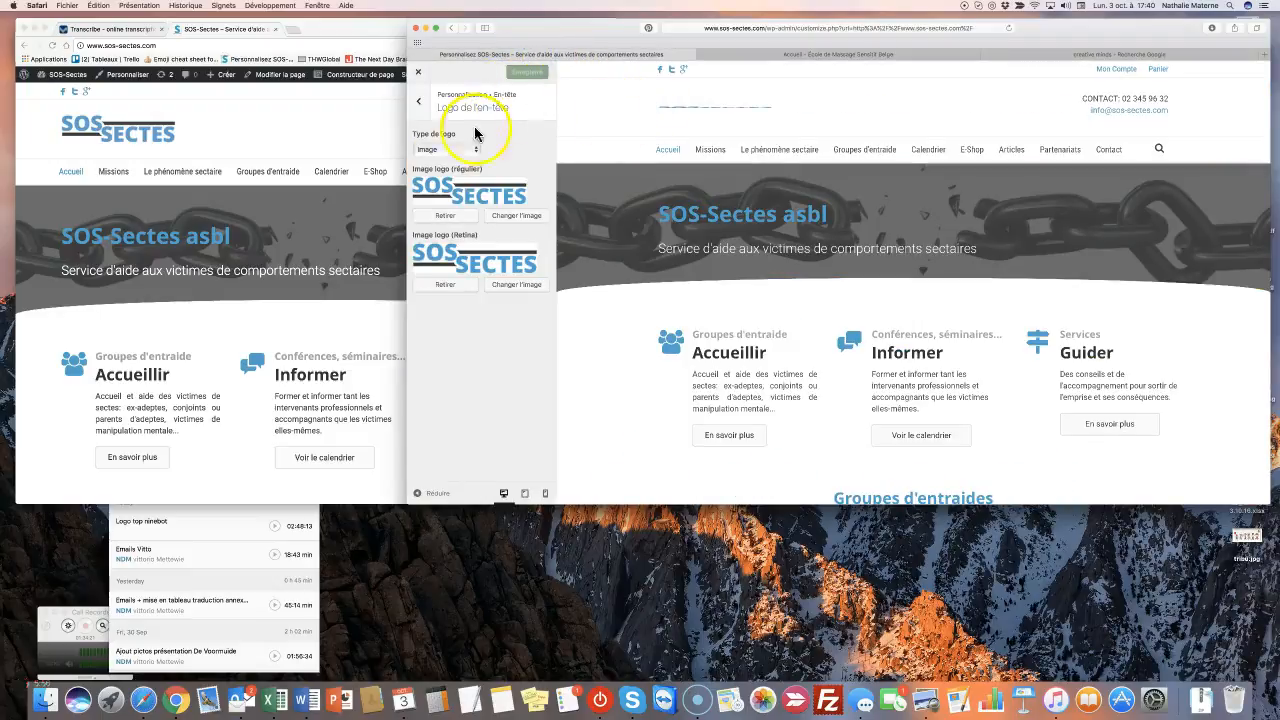
In the customizer's header layout settings, set En-tête fixe back to Fixed, publish, and compare the École de Massage logo with the refreshed preview.
left_click(419, 101)
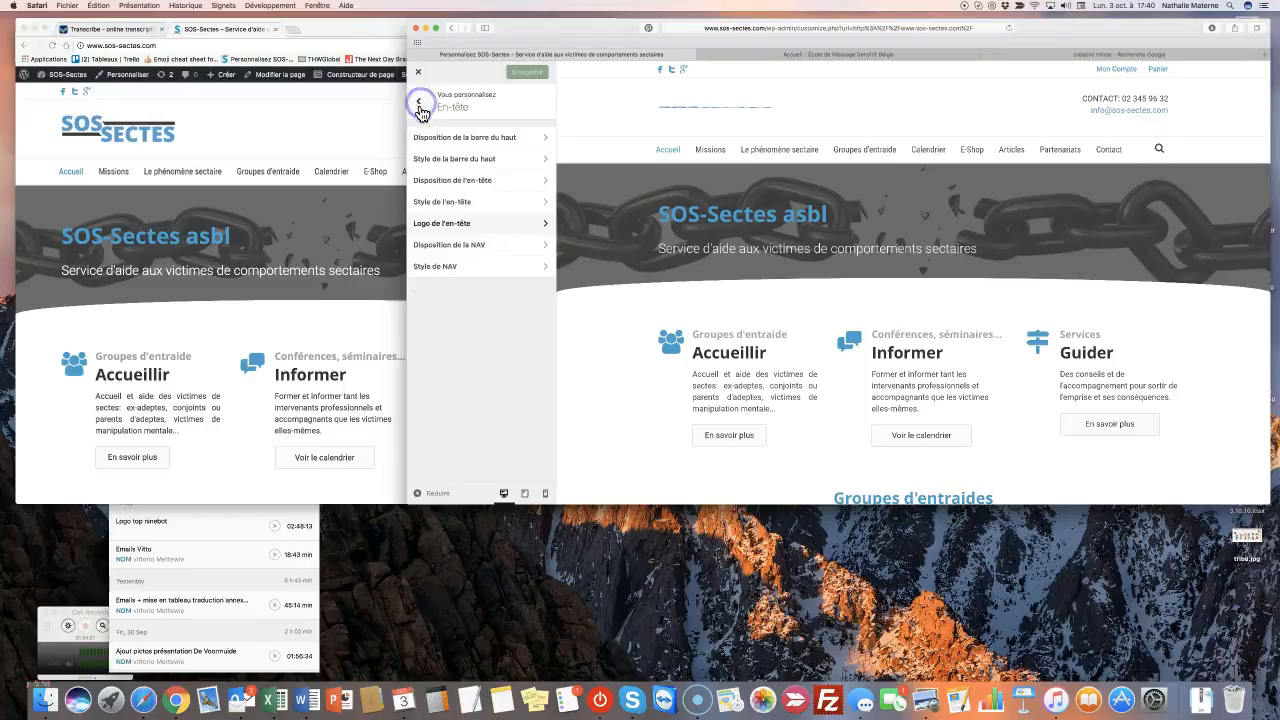
left_click(461, 186)
left_click(450, 237)
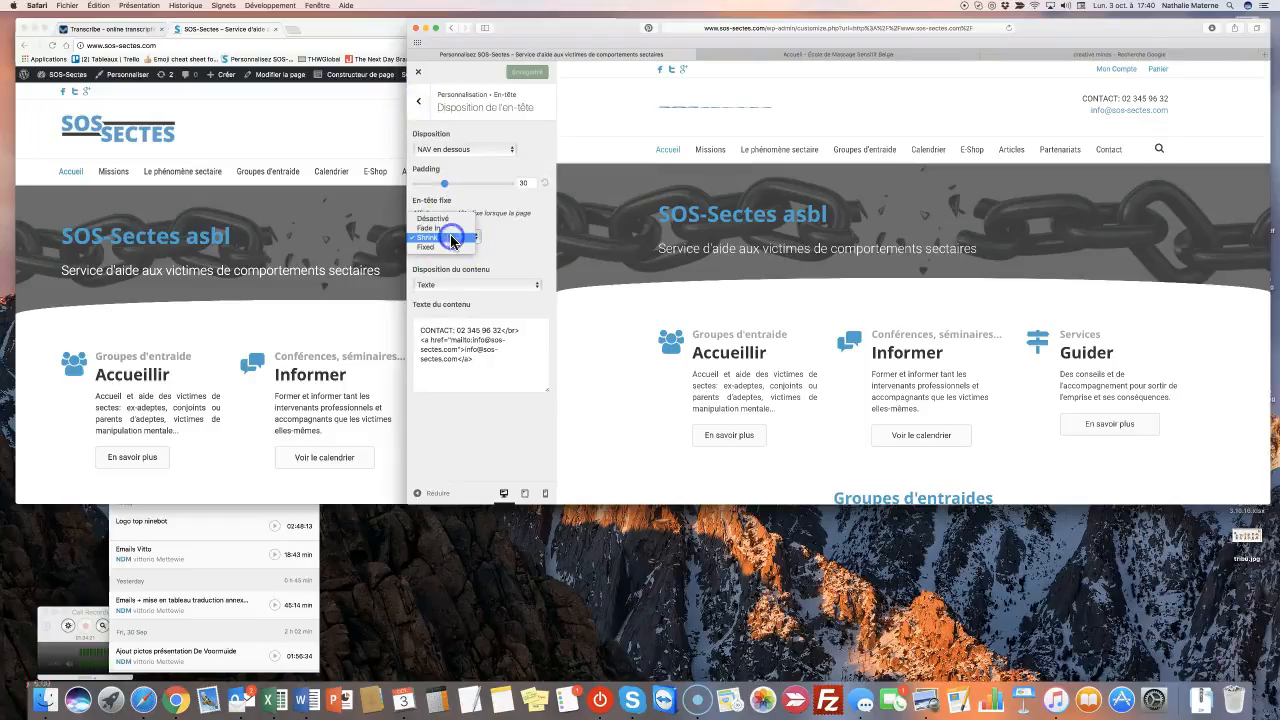
left_click(443, 246)
left_click(513, 74)
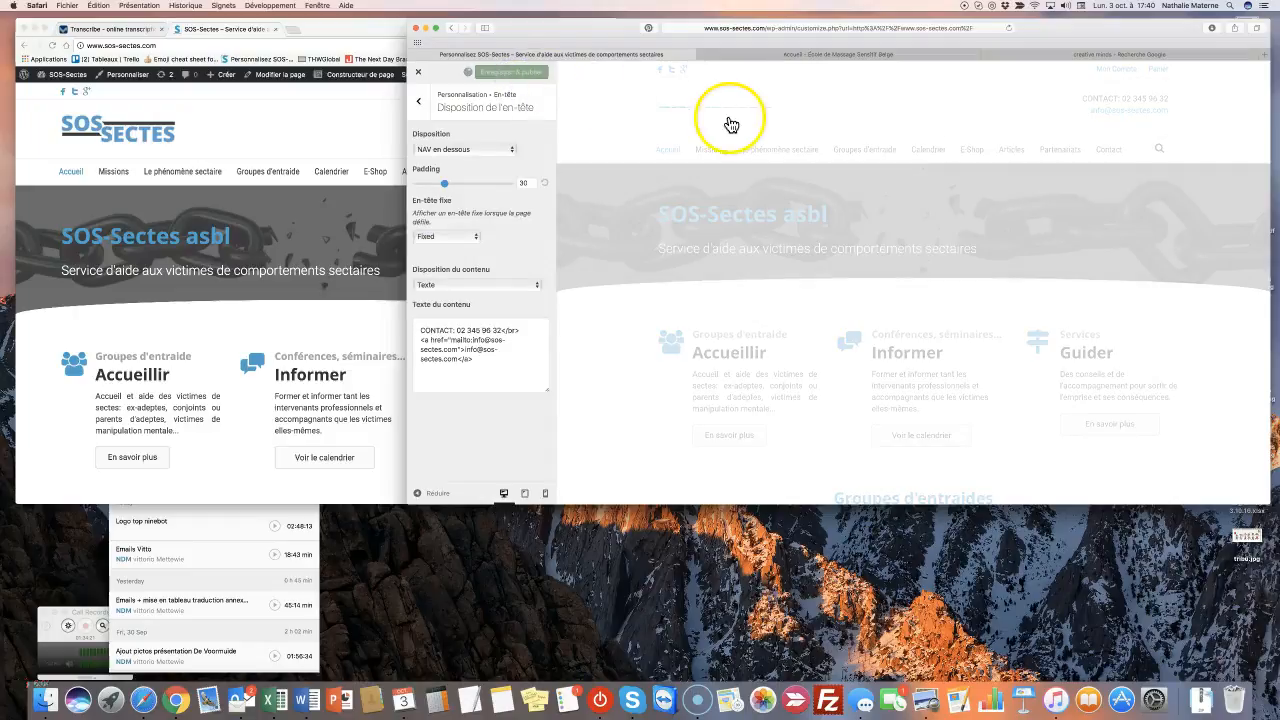
left_click(780, 53)
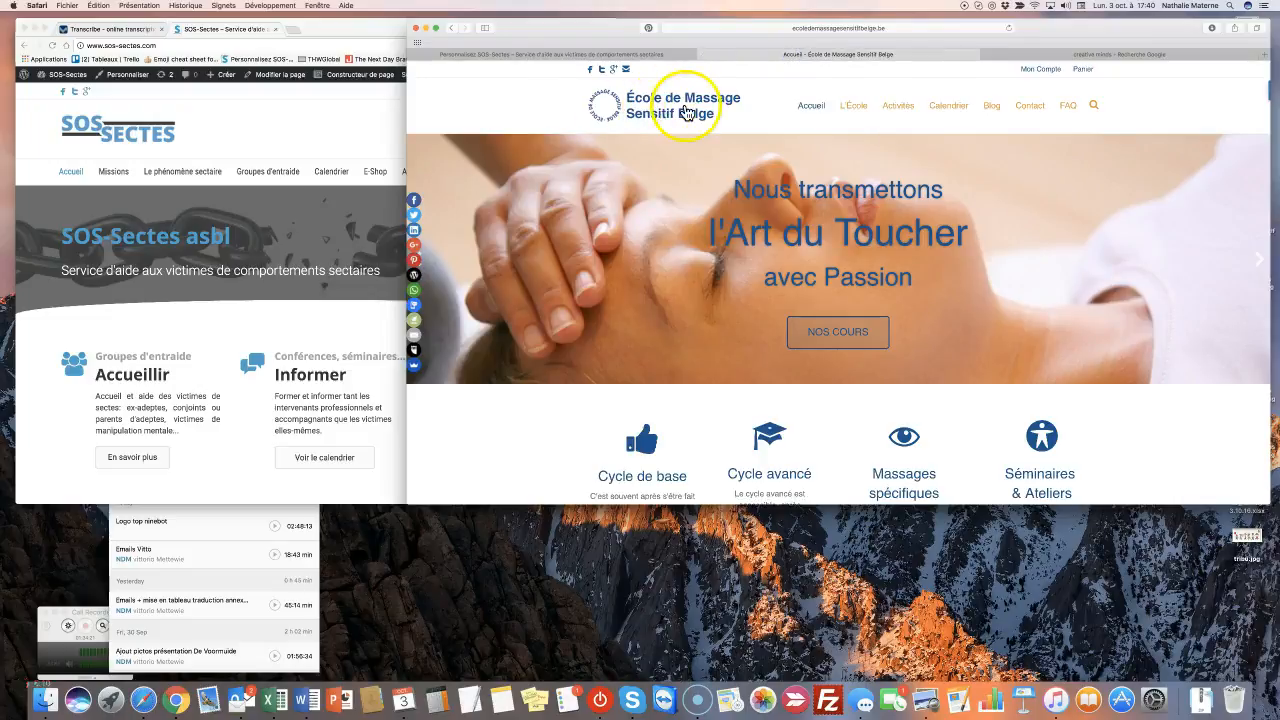
left_click(553, 55)
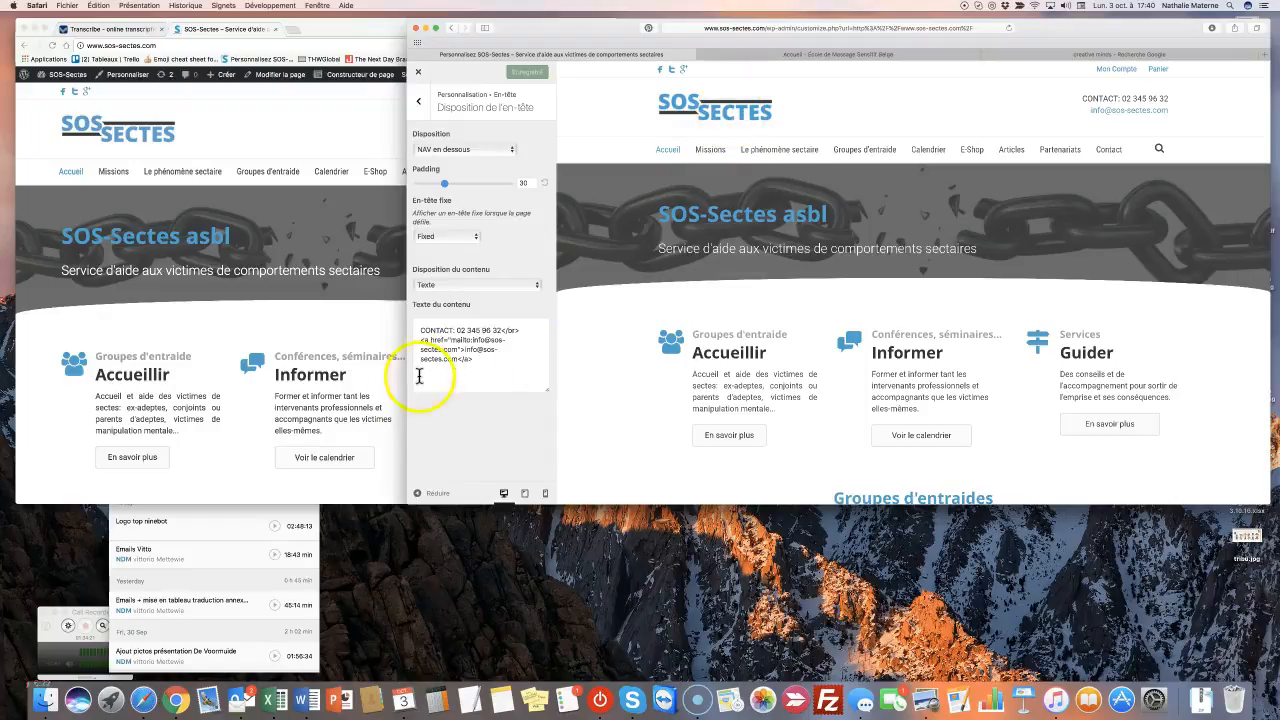
Open SOS-Sectes-logo-bleu-HD.jpg from the Ori folder in Finder with Preview and inspect the logo up close and in full.
left_click(42, 698)
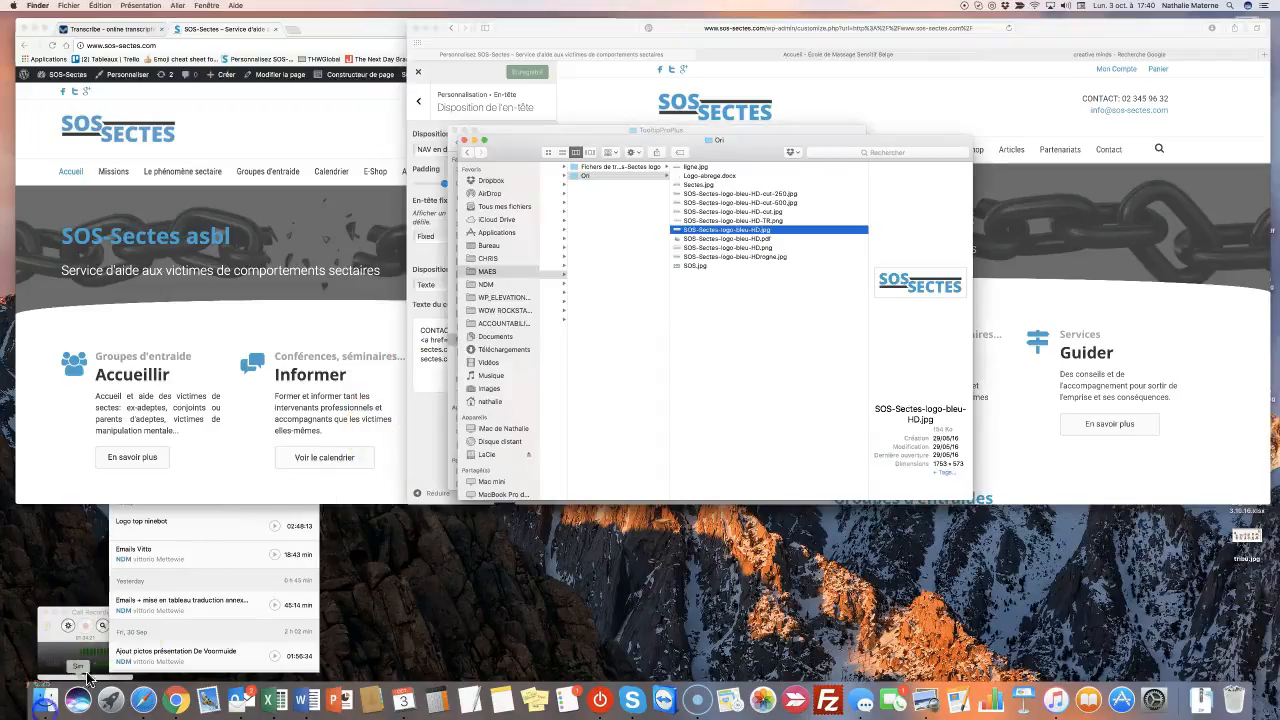
double_click(720, 231)
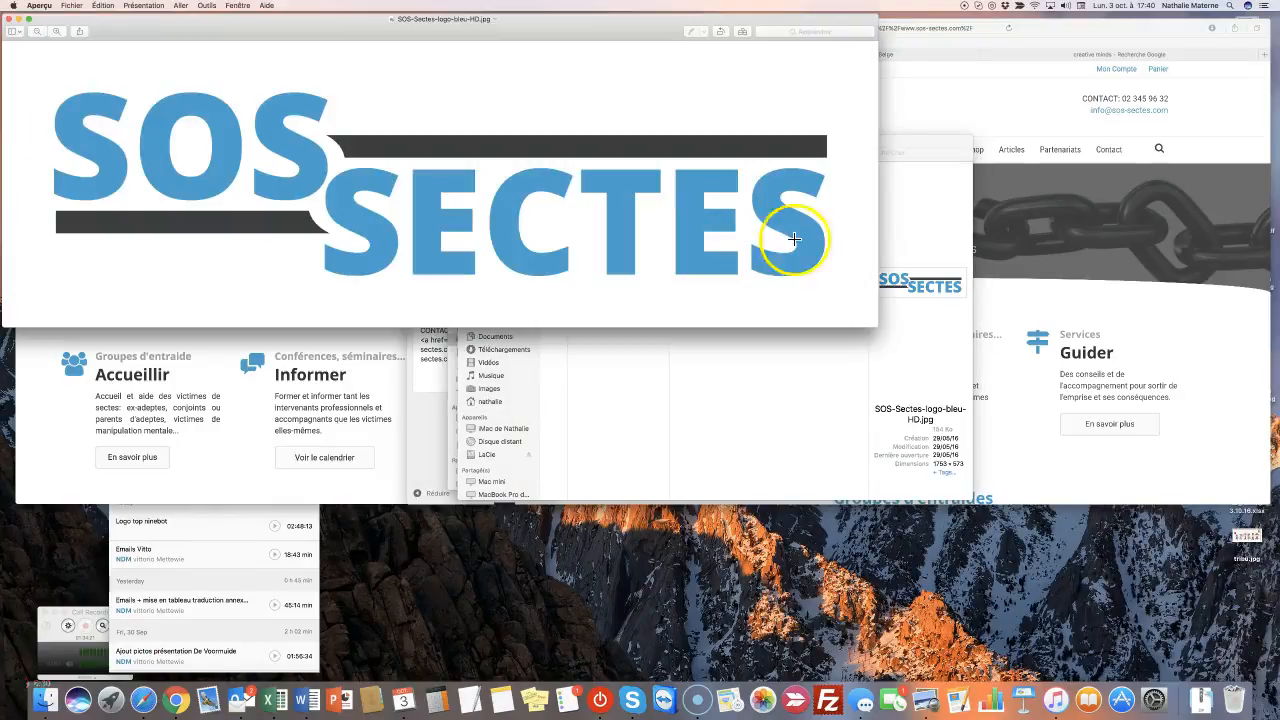
left_click(56, 32)
left_click(56, 32)
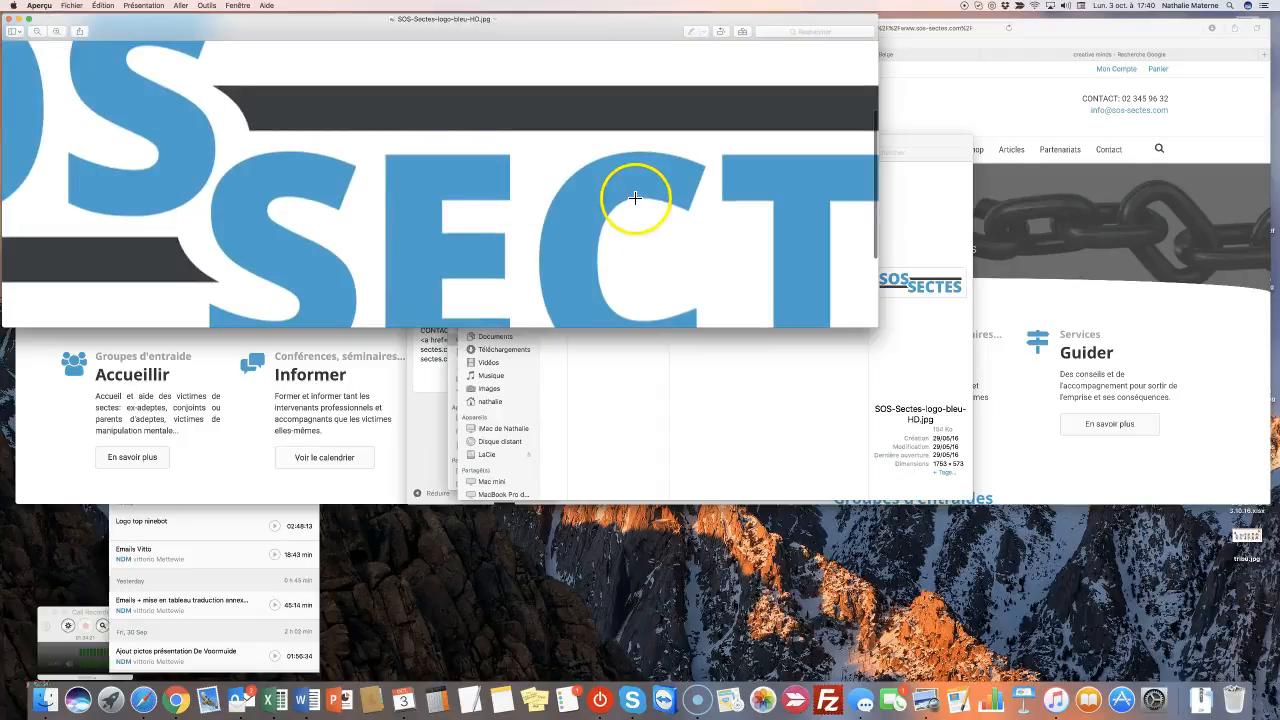
left_click(38, 32)
left_click(38, 32)
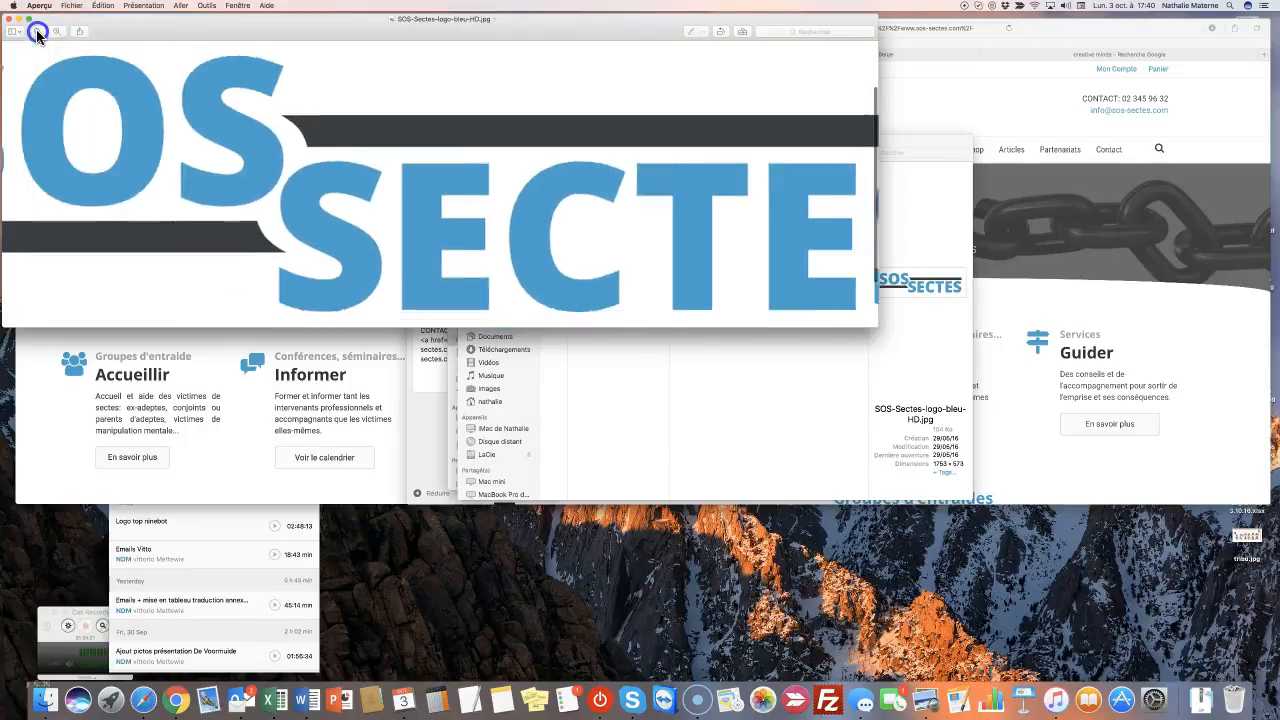
left_click(38, 32)
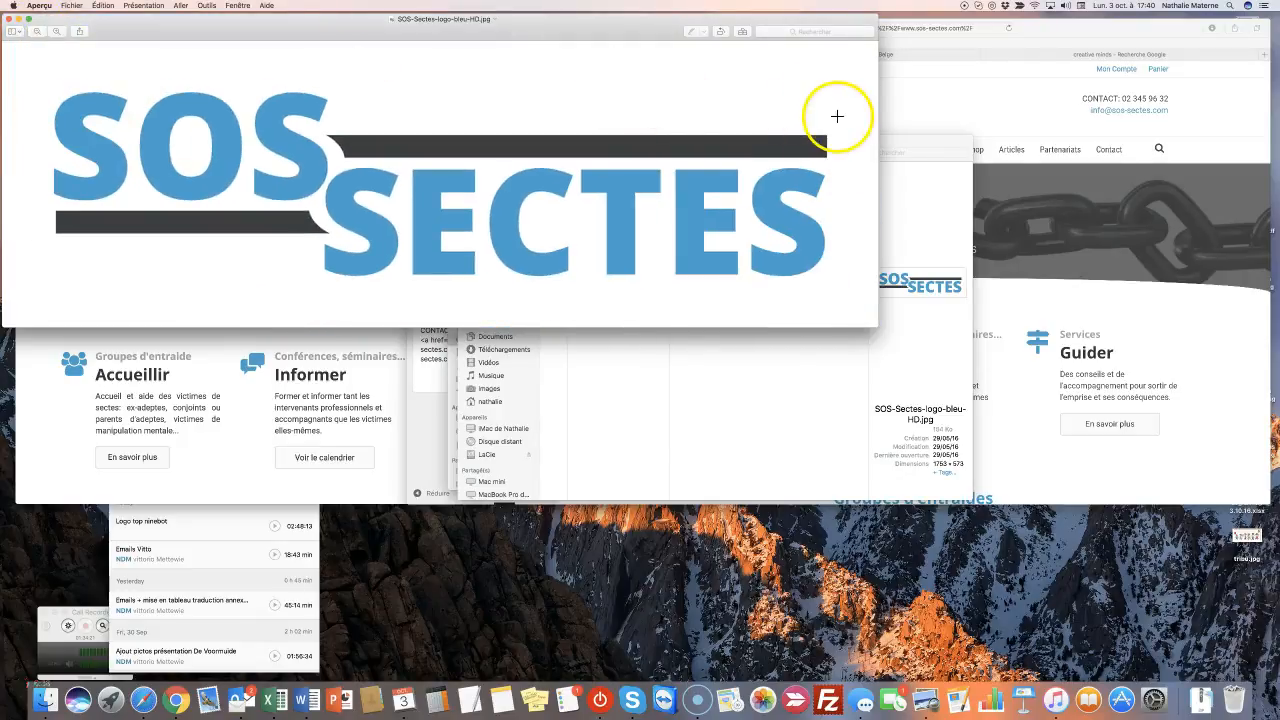
Check the logo image's dimensions and resolution in Preview's size adjustment dialog, cancel it, and return to the Ori folder in Finder.
left_click(211, 11)
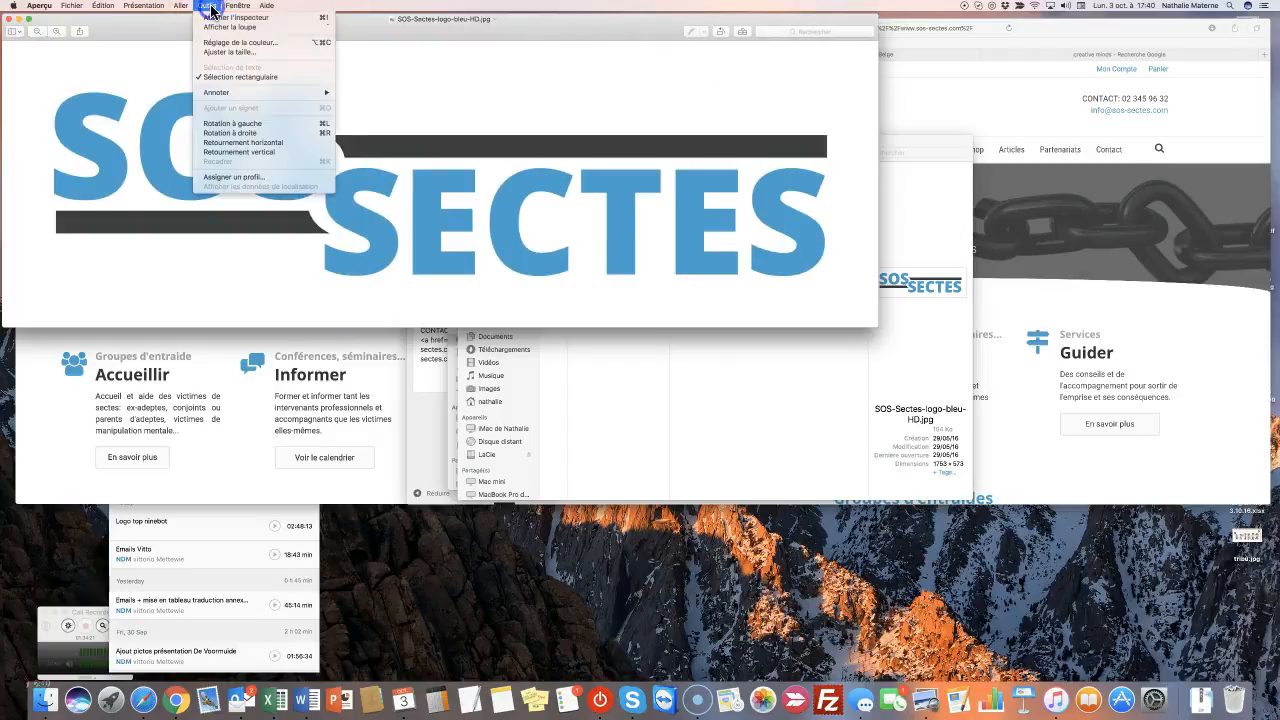
left_click(222, 56)
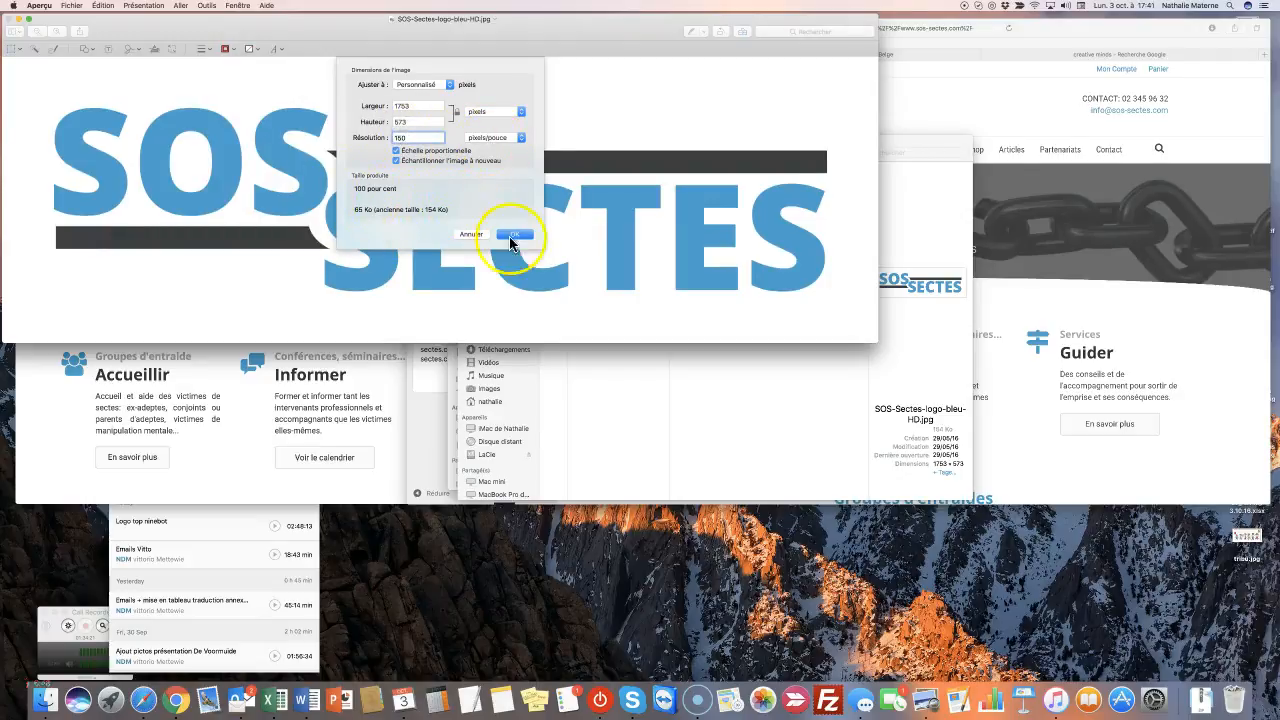
left_click(473, 234)
left_click(756, 425)
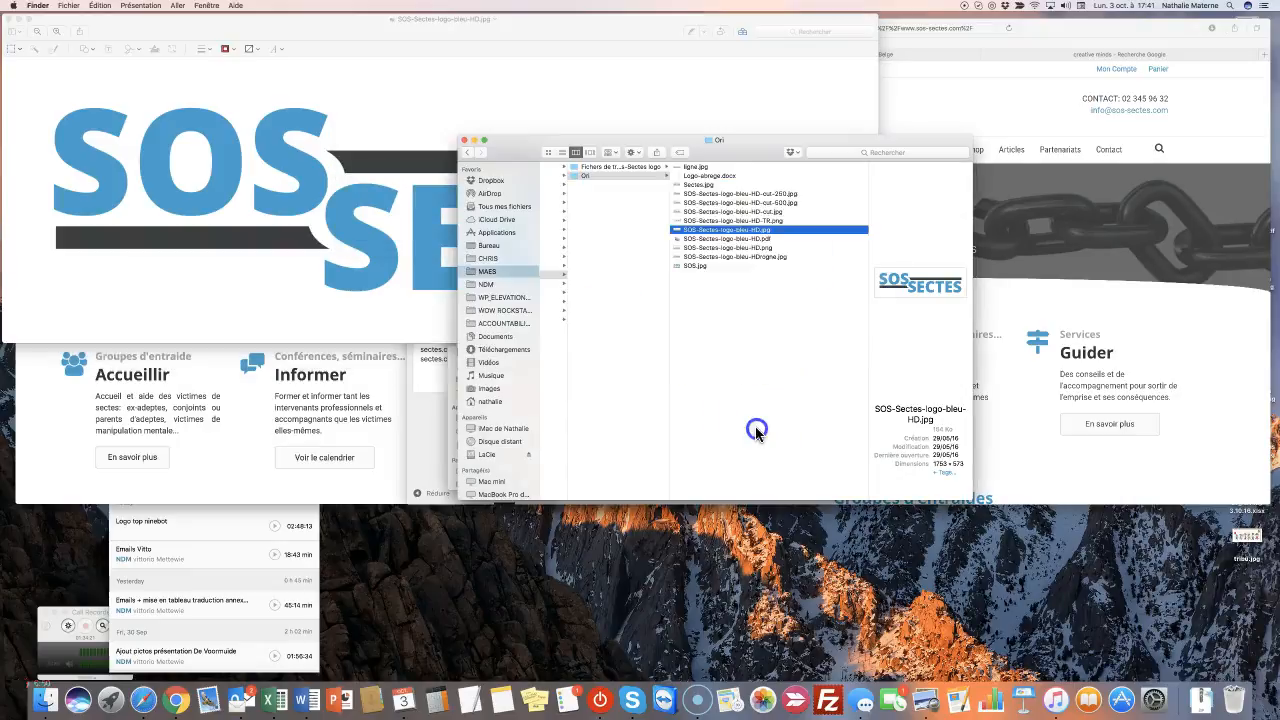
Open Sos-Sectes-en-tete-site-55.jpg from the Bannières folder in Finder with Preview and place its window over the HD logo.
scroll(600, 177, "left", 5)
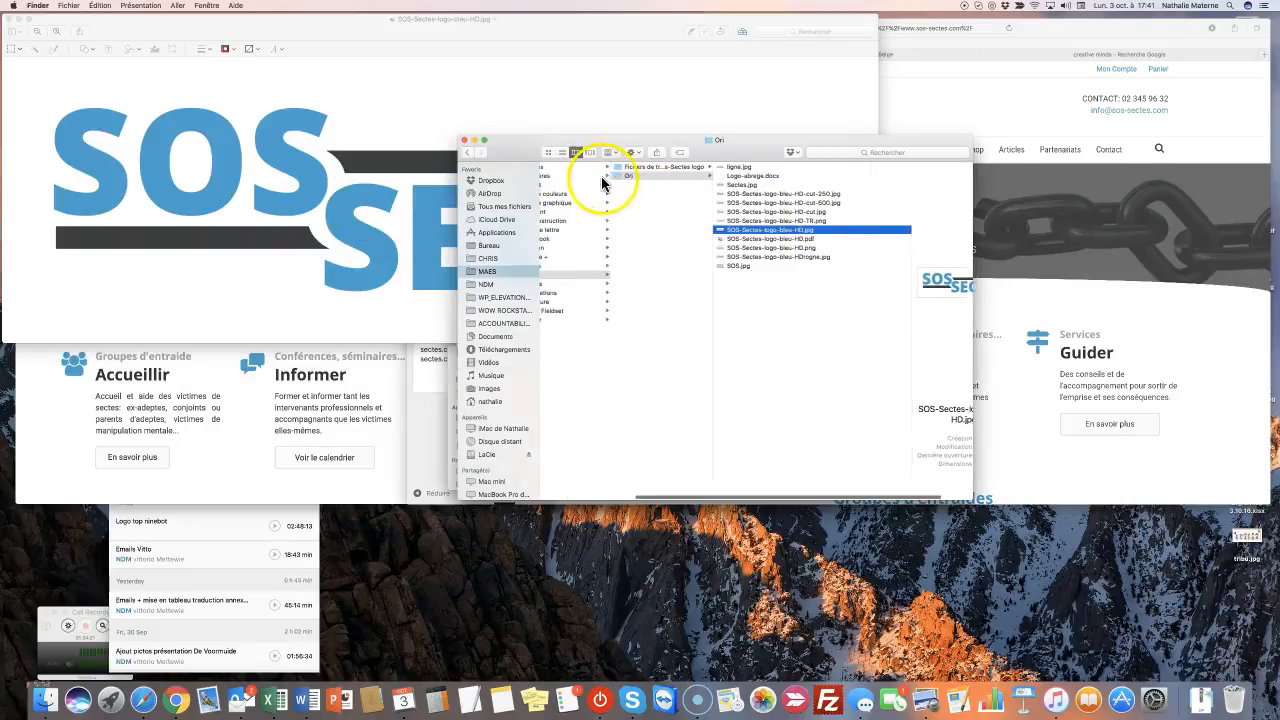
left_click(630, 176)
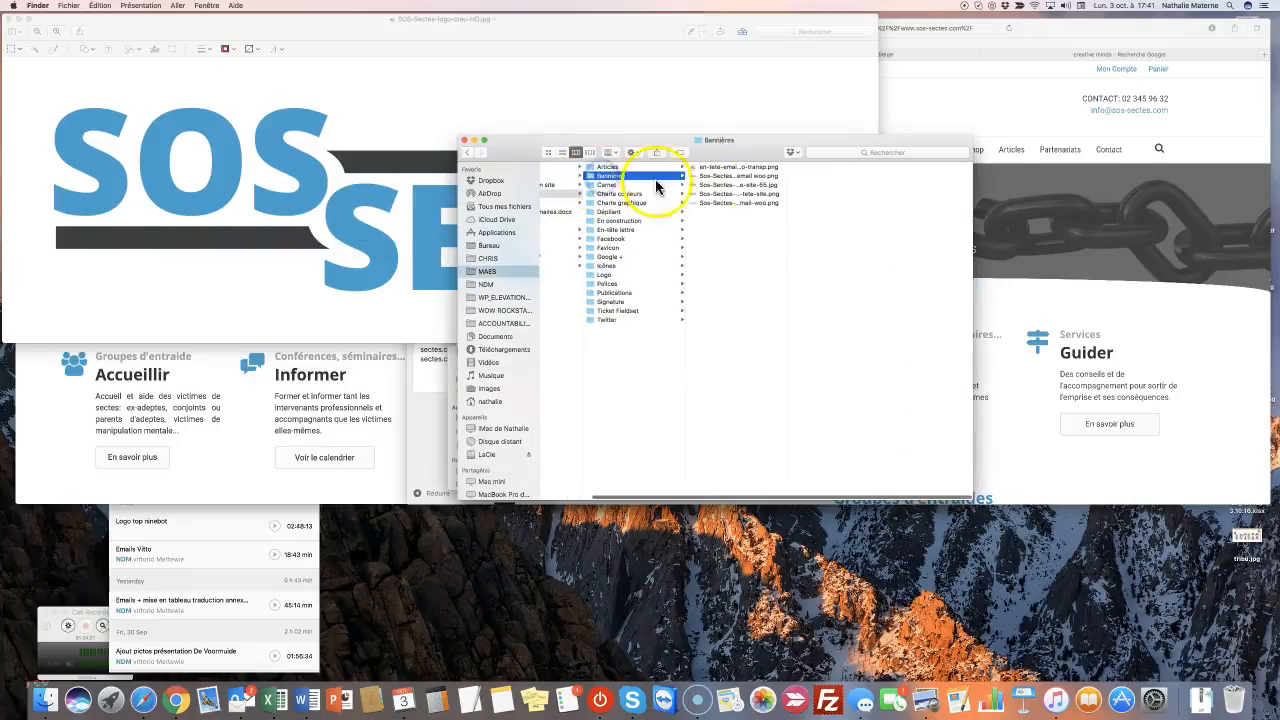
double_click(738, 184)
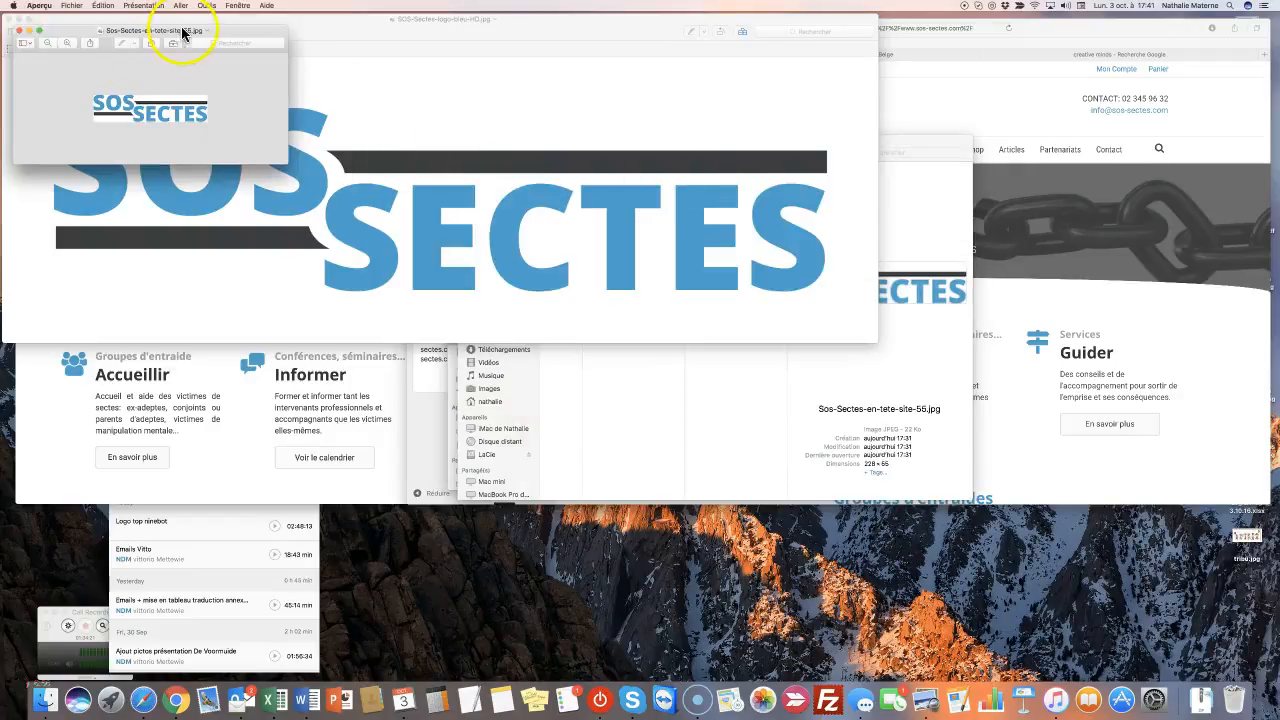
left_click_drag(185, 34, 606, 192)
Inspect the Sos-Sectes-en-tete-site-55.jpg header logo enlarged and reduced in Preview for comparison with the HD logo.
left_click(485, 202)
left_click(485, 202)
left_click(485, 202)
left_click(464, 202)
left_click(464, 202)
left_click(464, 202)
left_click(464, 202)
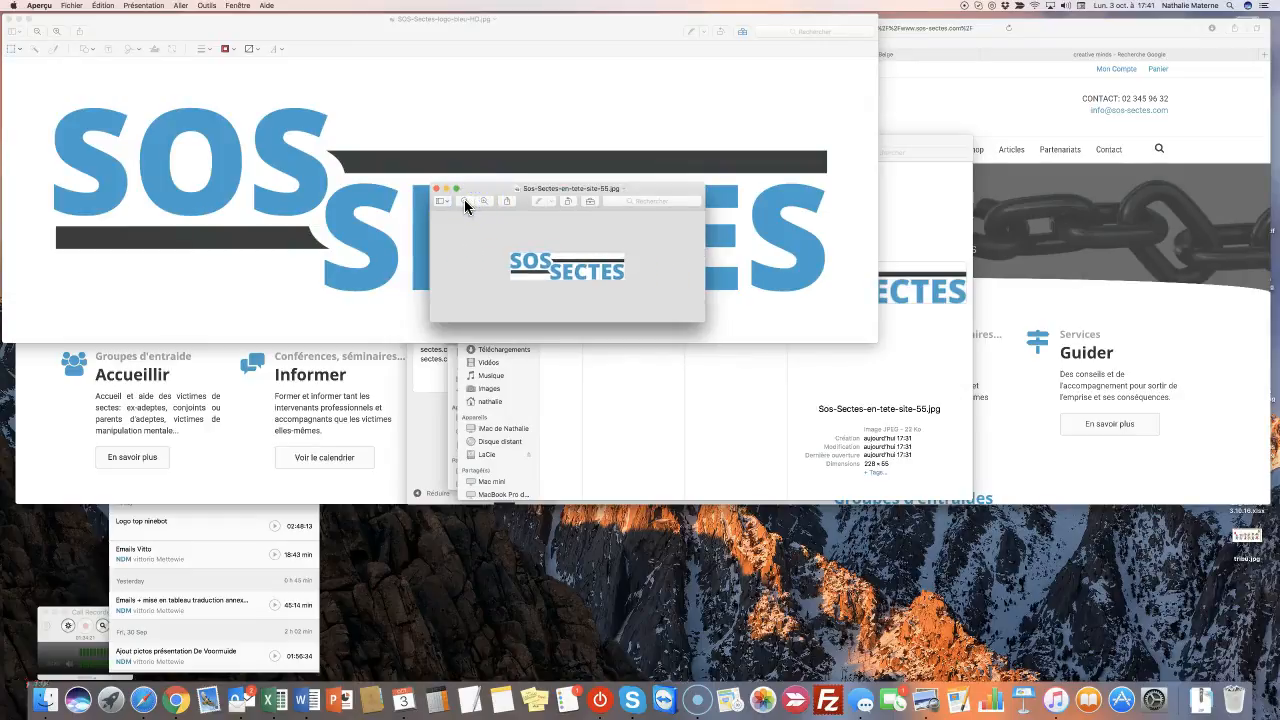
left_click(484, 202)
left_click(484, 202)
left_click(484, 202)
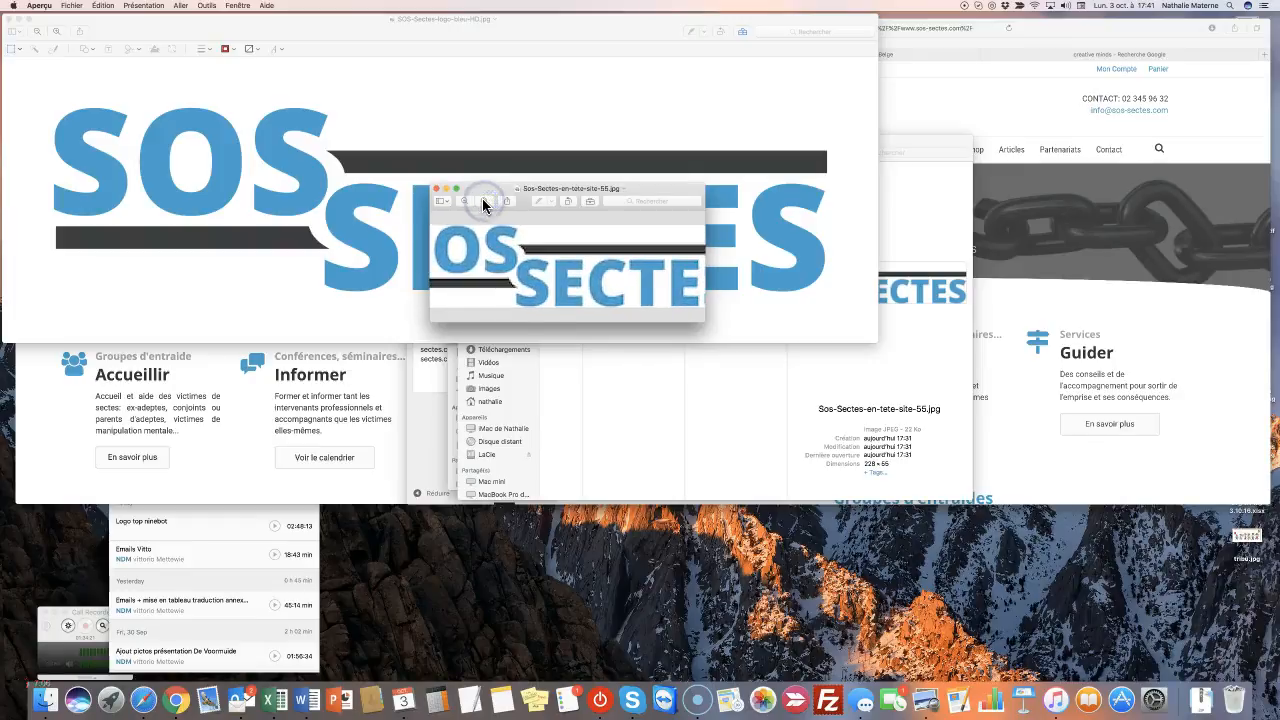
scroll(569, 289, "left", 3)
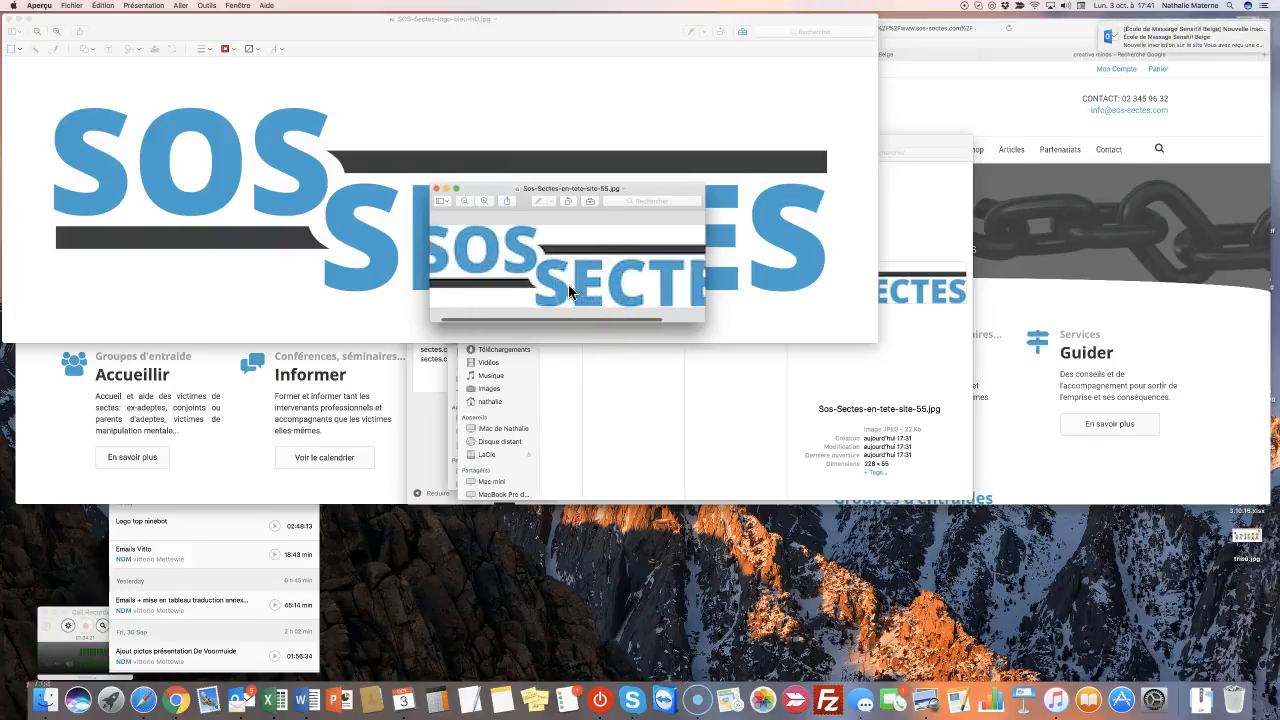
left_click(463, 201)
left_click(463, 201)
left_click(463, 201)
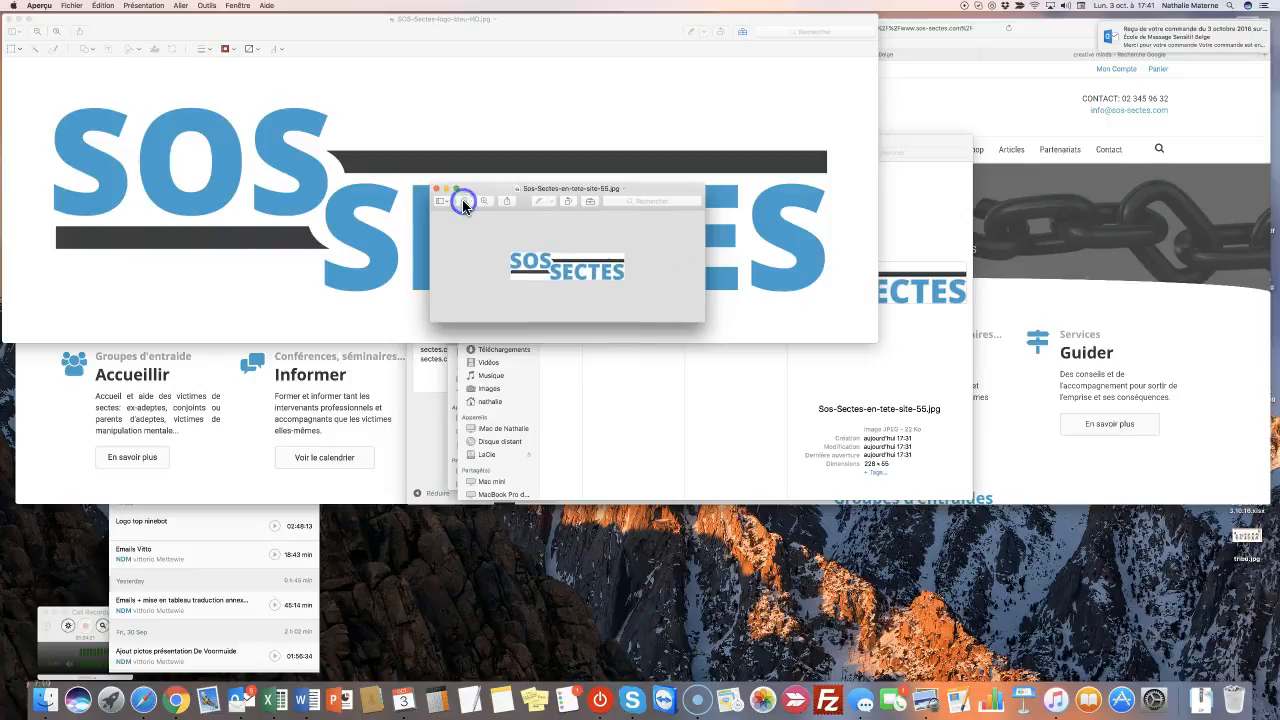
Close both logo images in Preview and return to the Bannières folder in Finder.
left_click(436, 189)
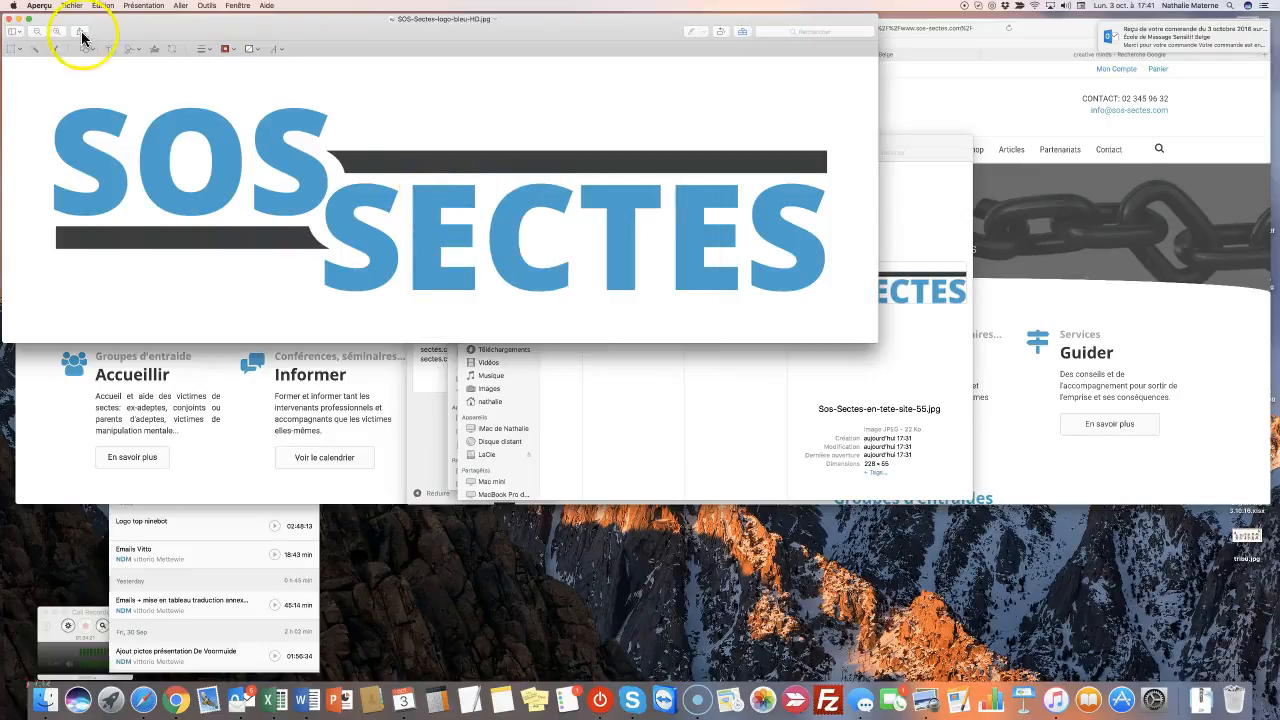
left_click(9, 20)
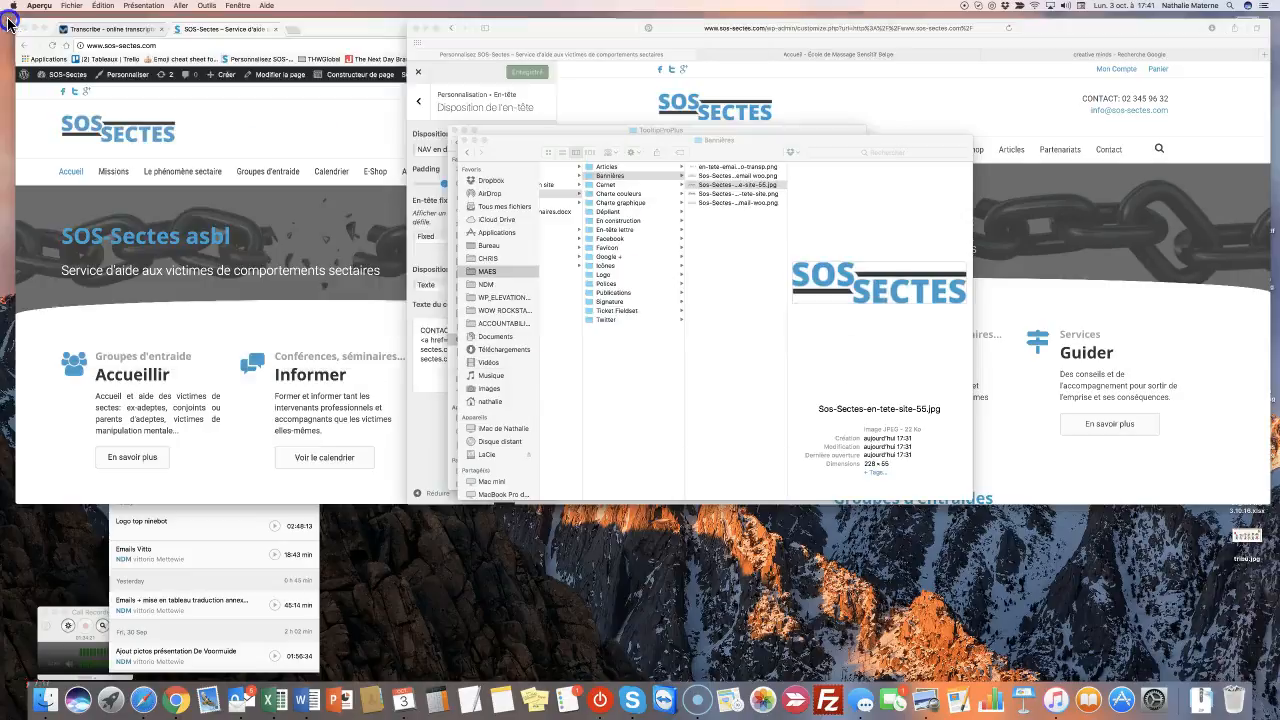
left_click(746, 233)
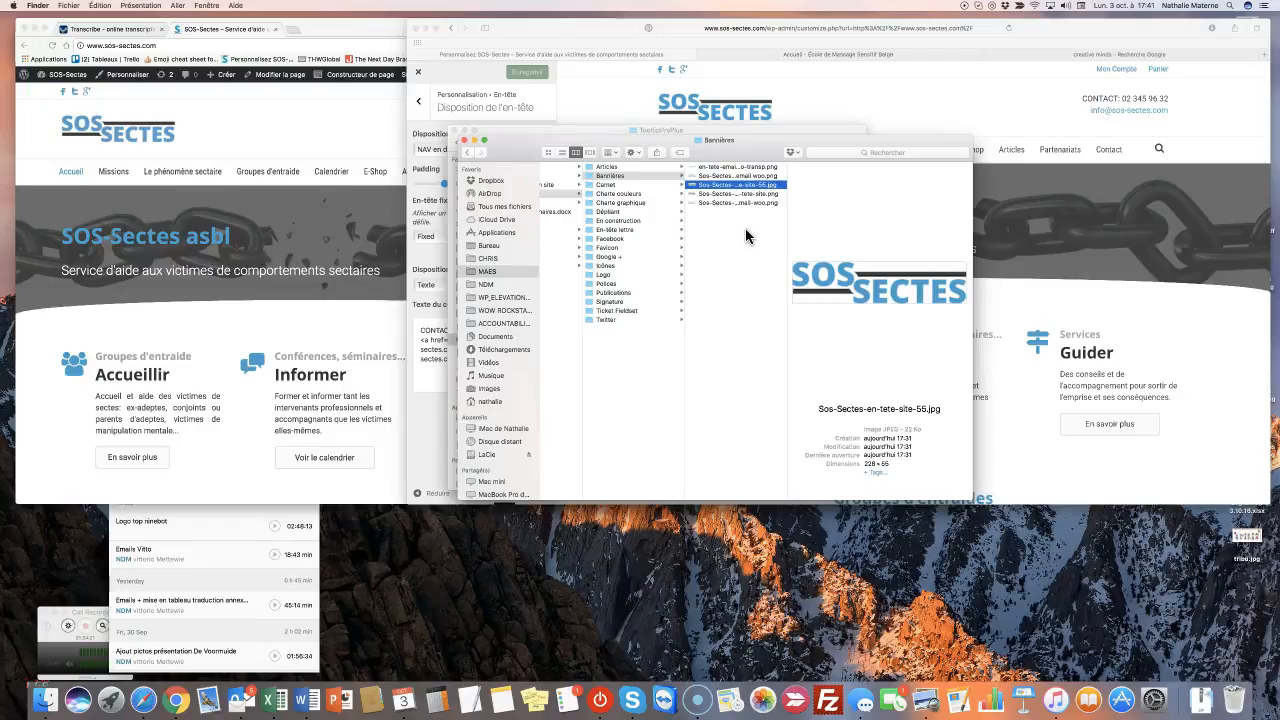
Switch to Safari and inspect the École de Massage header logo as a page element in the web inspector.
left_click(625, 93)
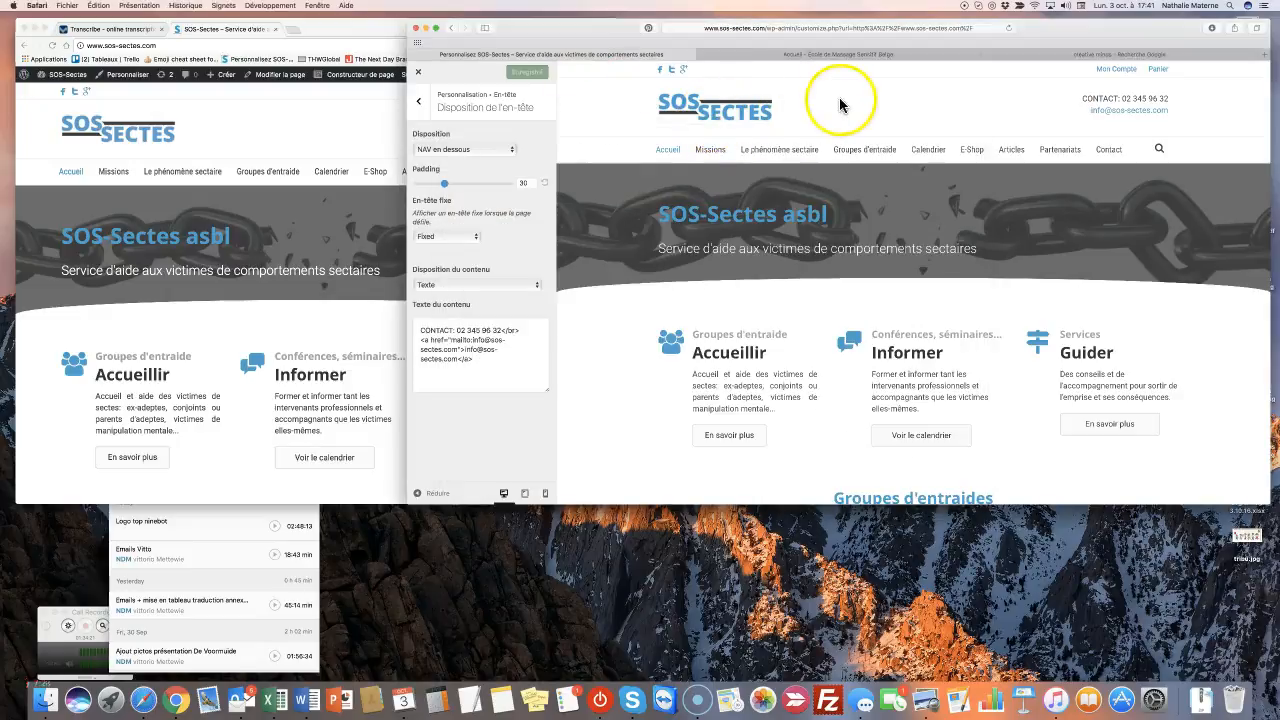
left_click(810, 54)
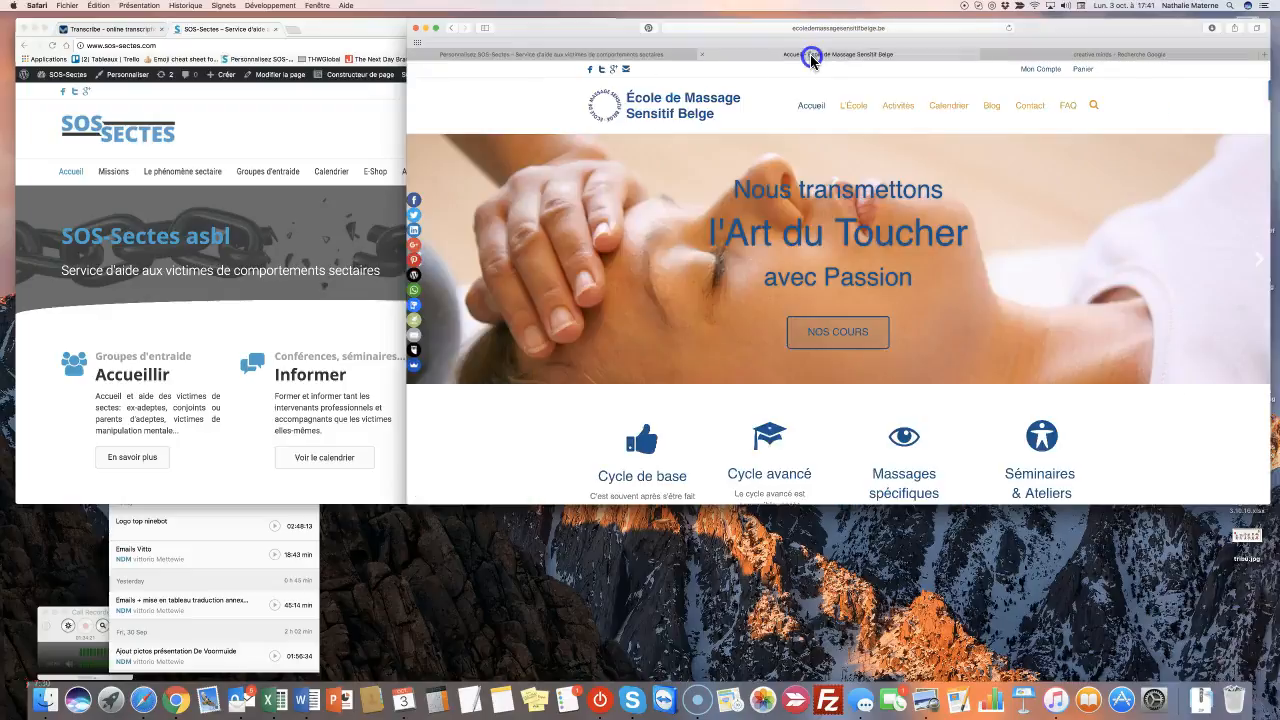
right_click(660, 110)
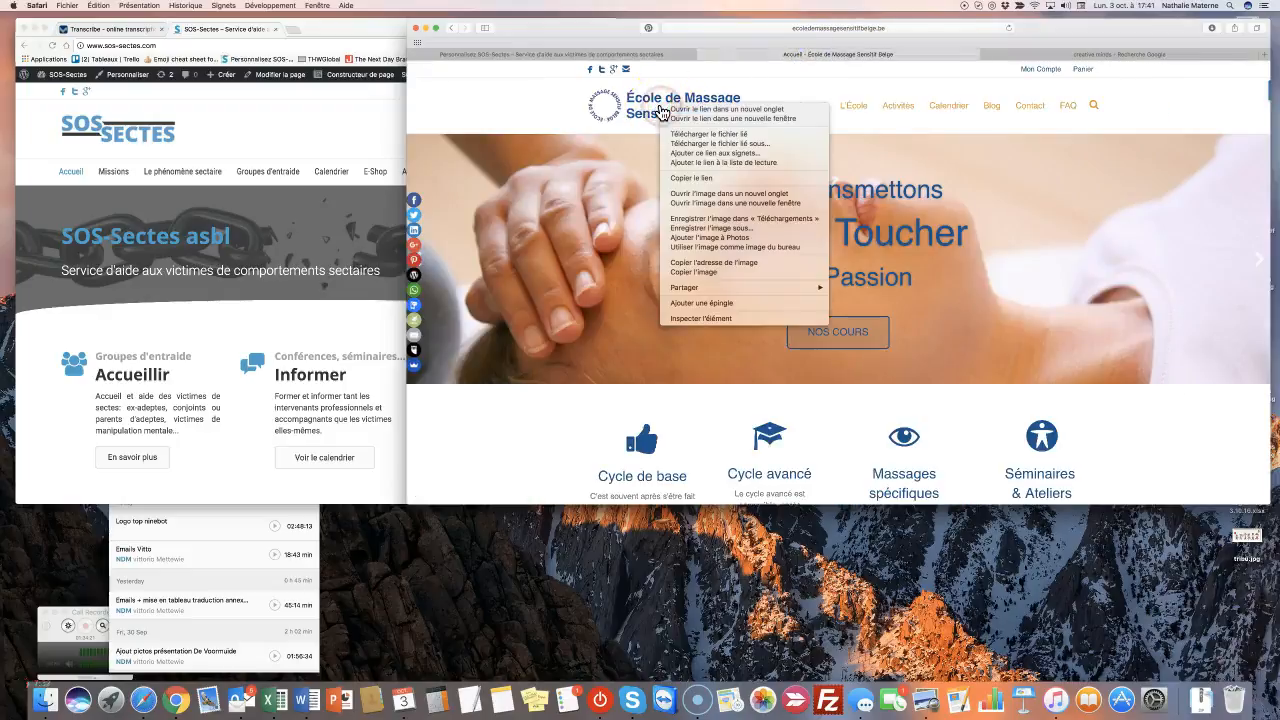
left_click(704, 316)
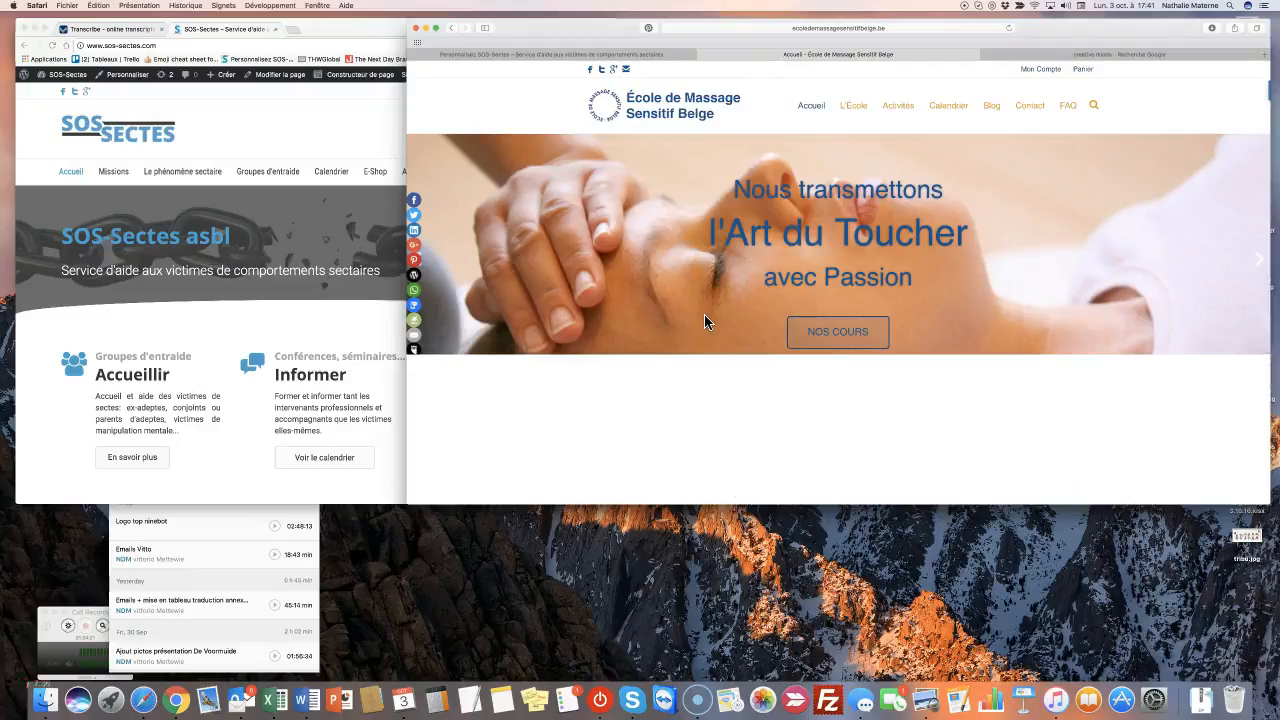
left_click(694, 381)
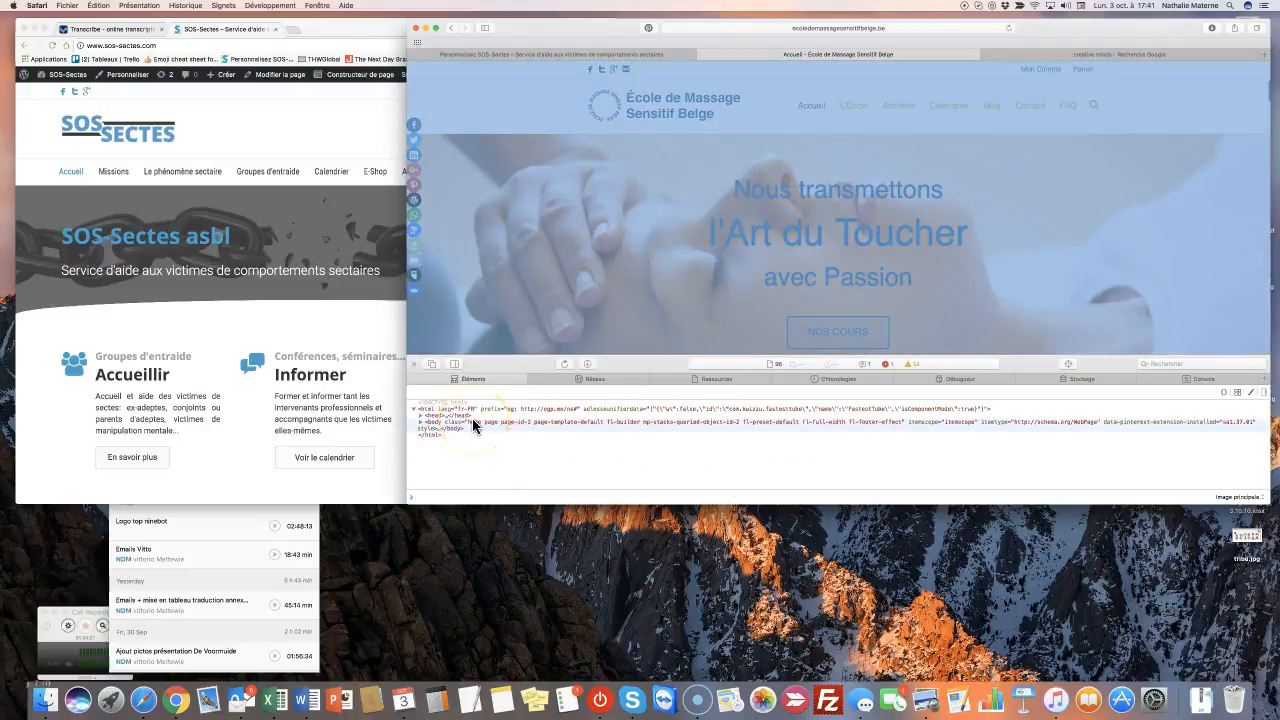
Expand the École de Massage page's head element, examine its code, and close the web inspector.
left_click(420, 416)
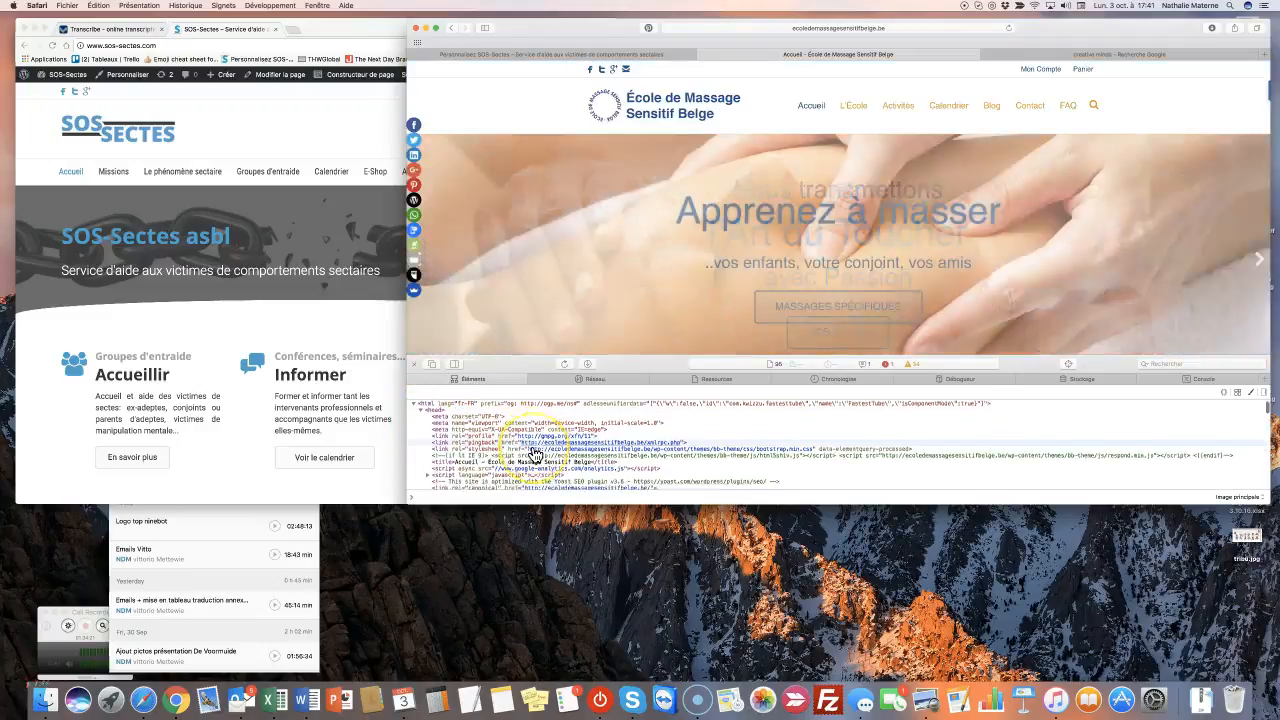
scroll(535, 453, "down", 2)
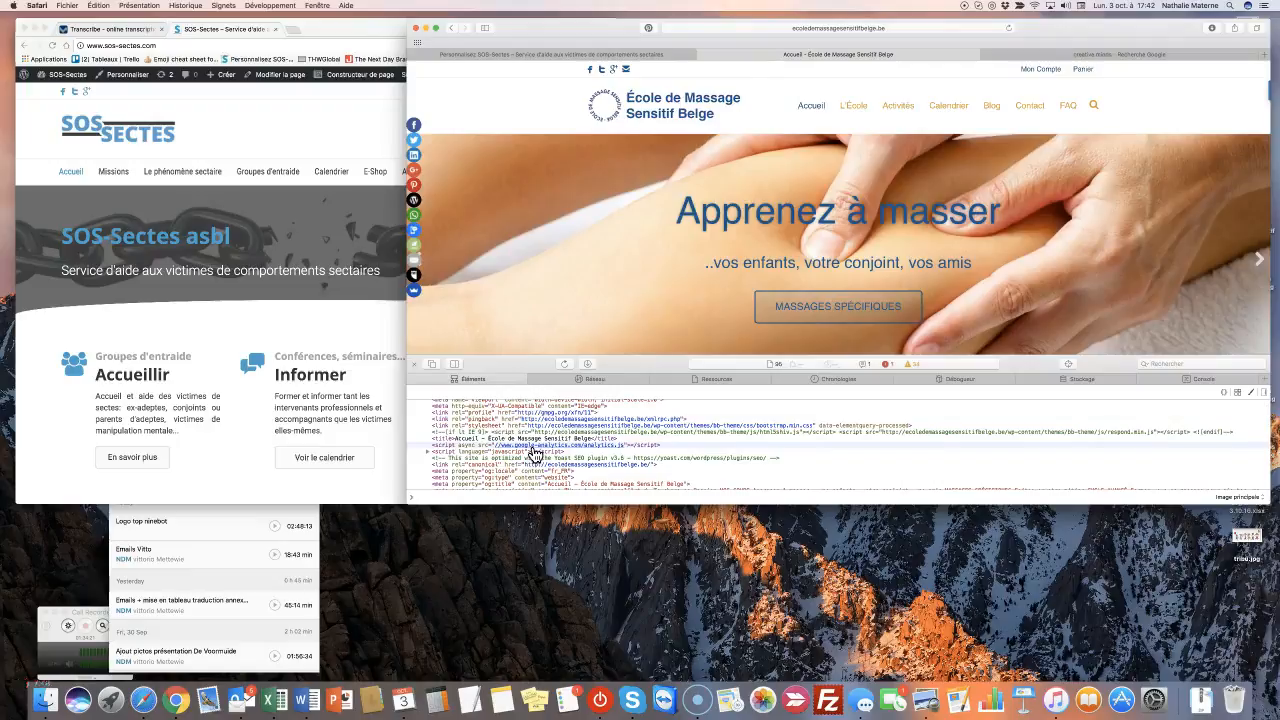
scroll(535, 453, "down", 3)
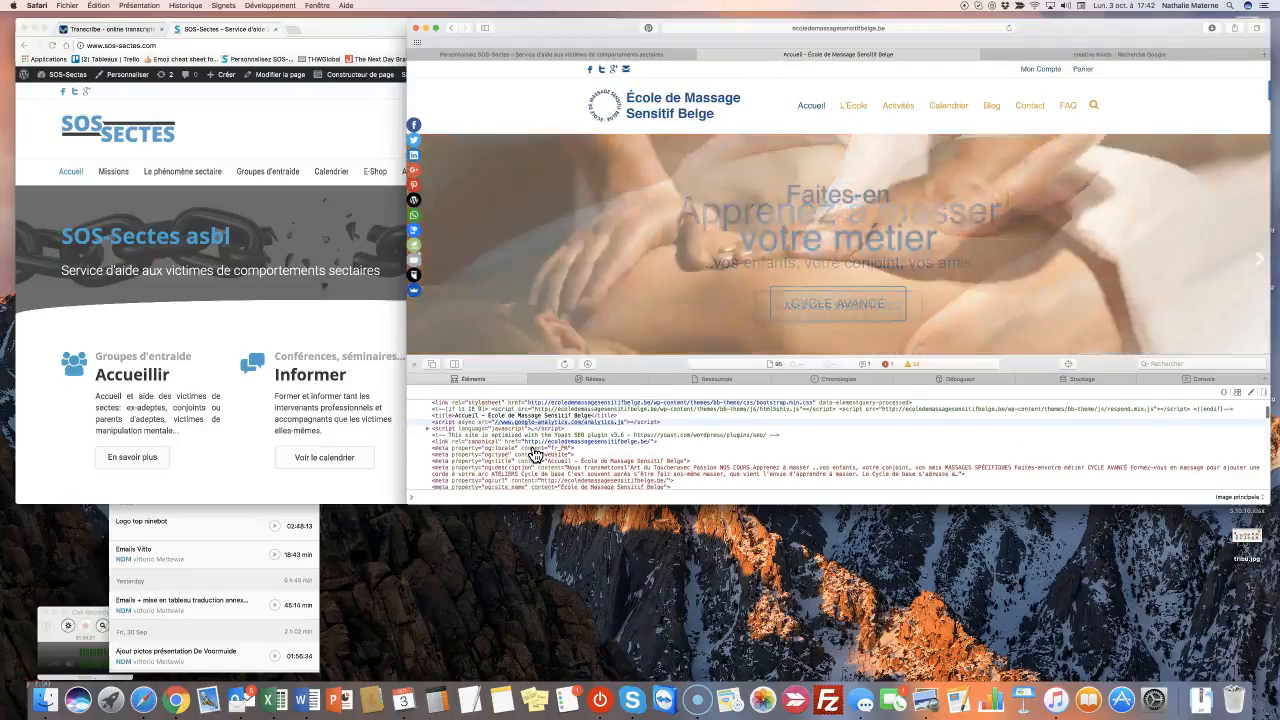
scroll(535, 453, "down", 3)
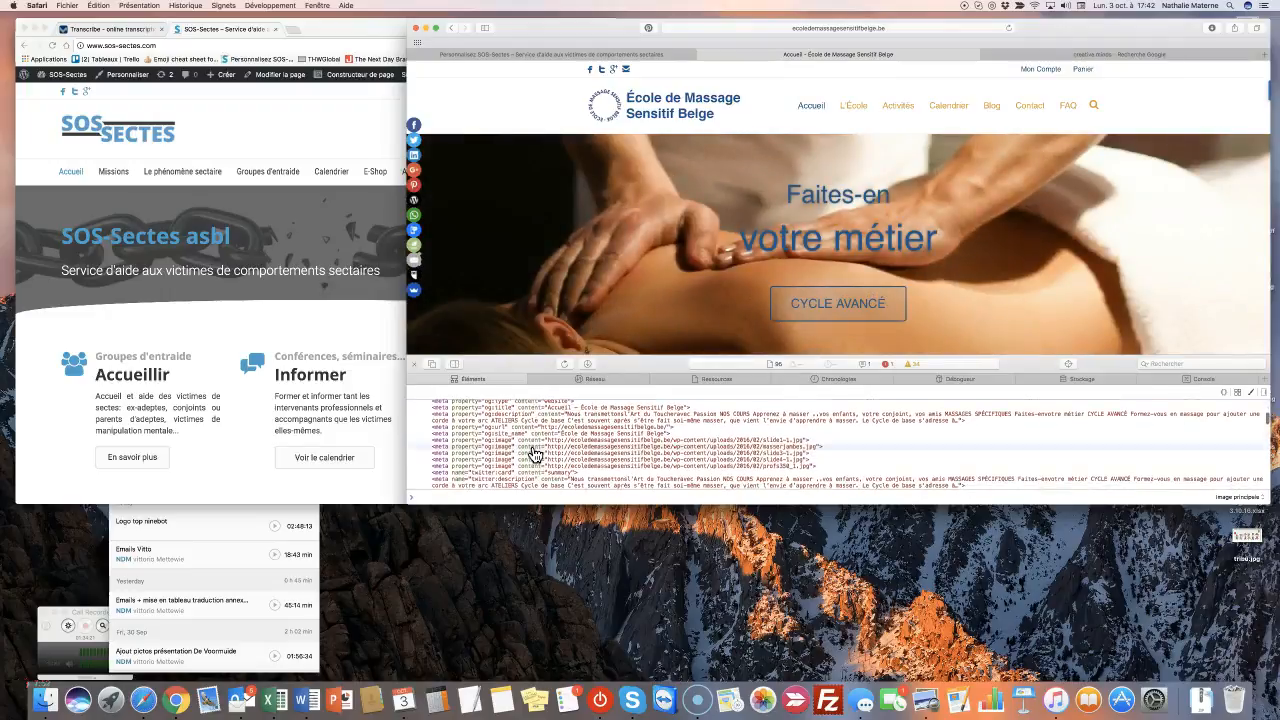
scroll(535, 455, "up", 10)
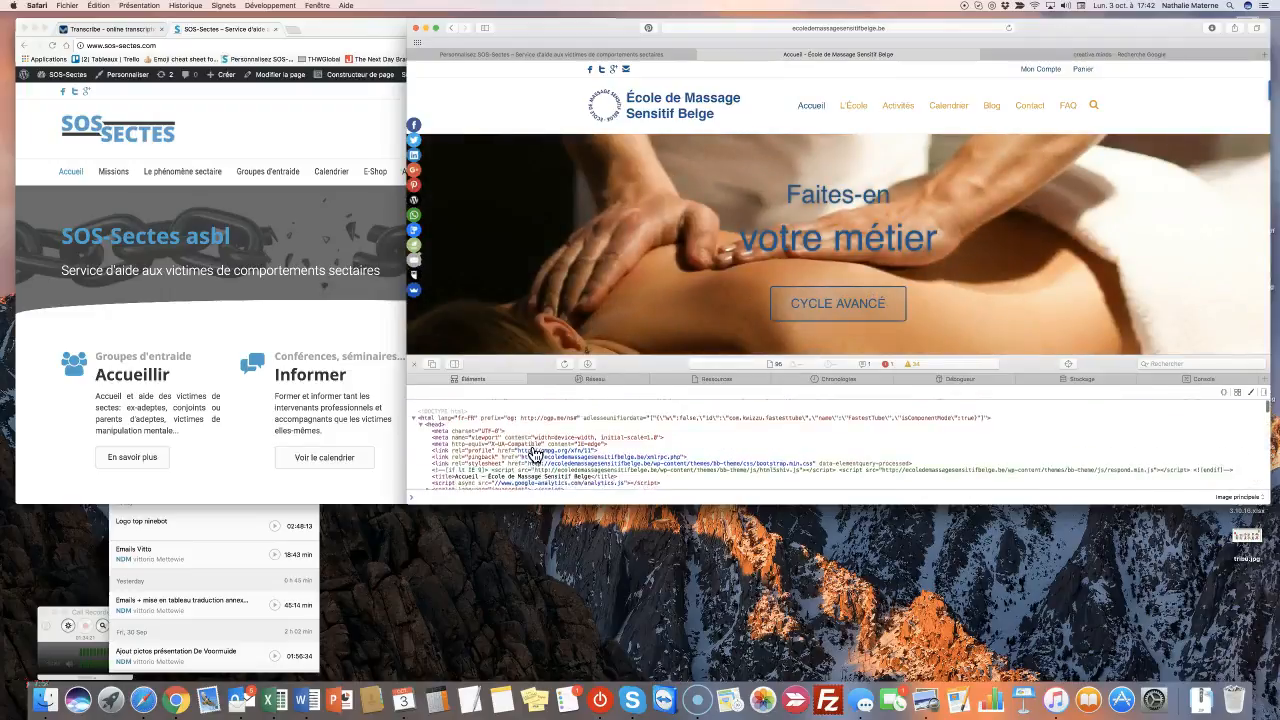
left_click(490, 101)
scroll(490, 101, "down", 1)
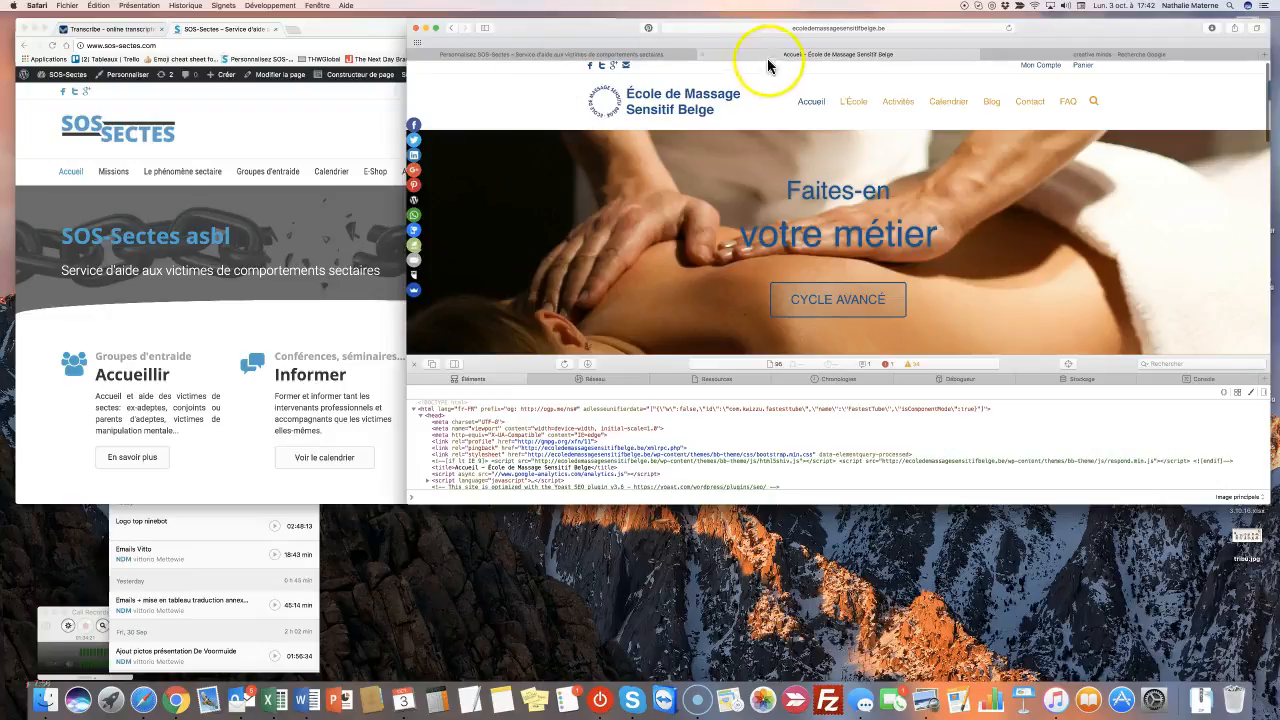
left_click(414, 366)
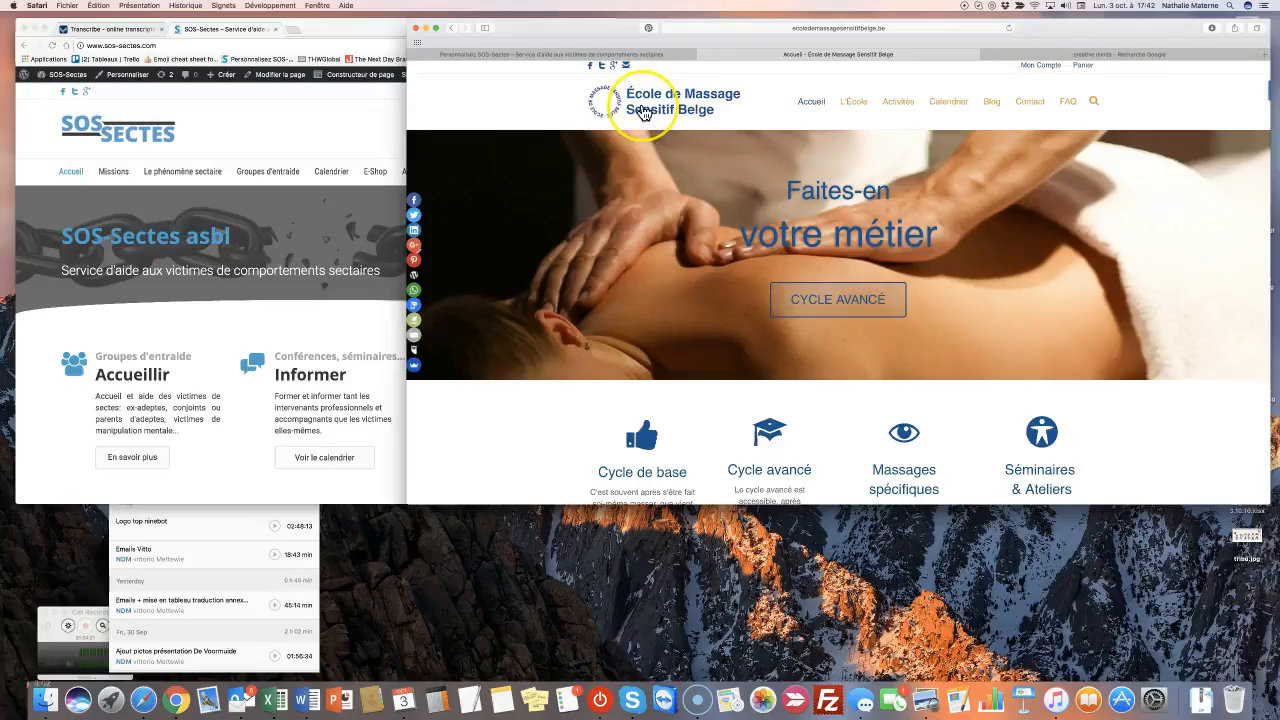
Look back at the SOS-Sectes header layout settings, and load ecoledemassagesensitifbelge.be/wp-admin in place of the École de Massage page.
left_click(455, 52)
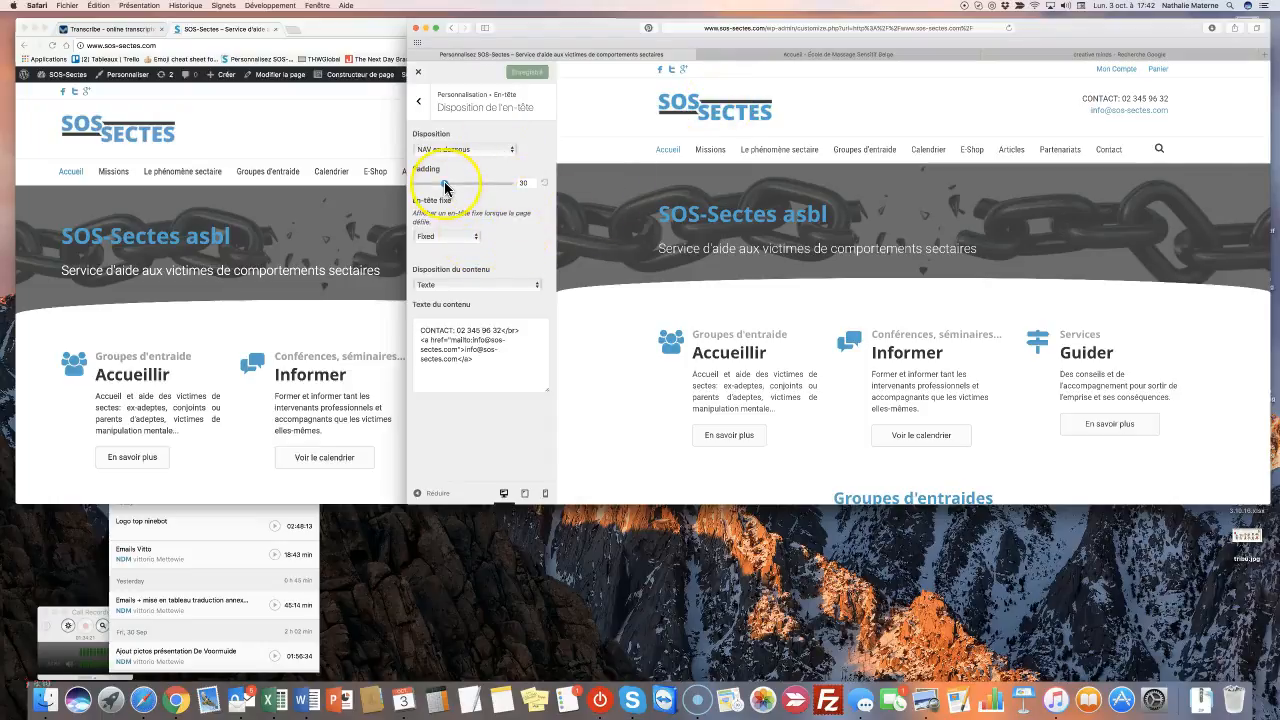
left_click(749, 54)
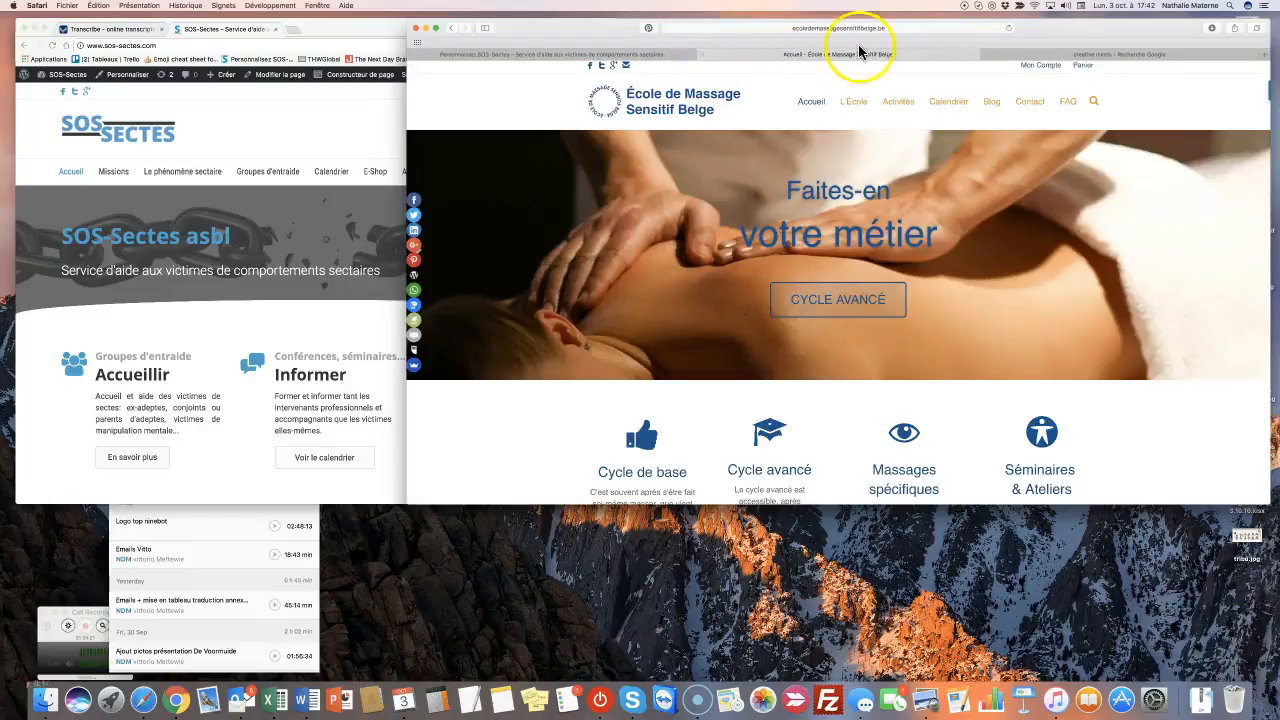
left_click(887, 30)
left_click(834, 28)
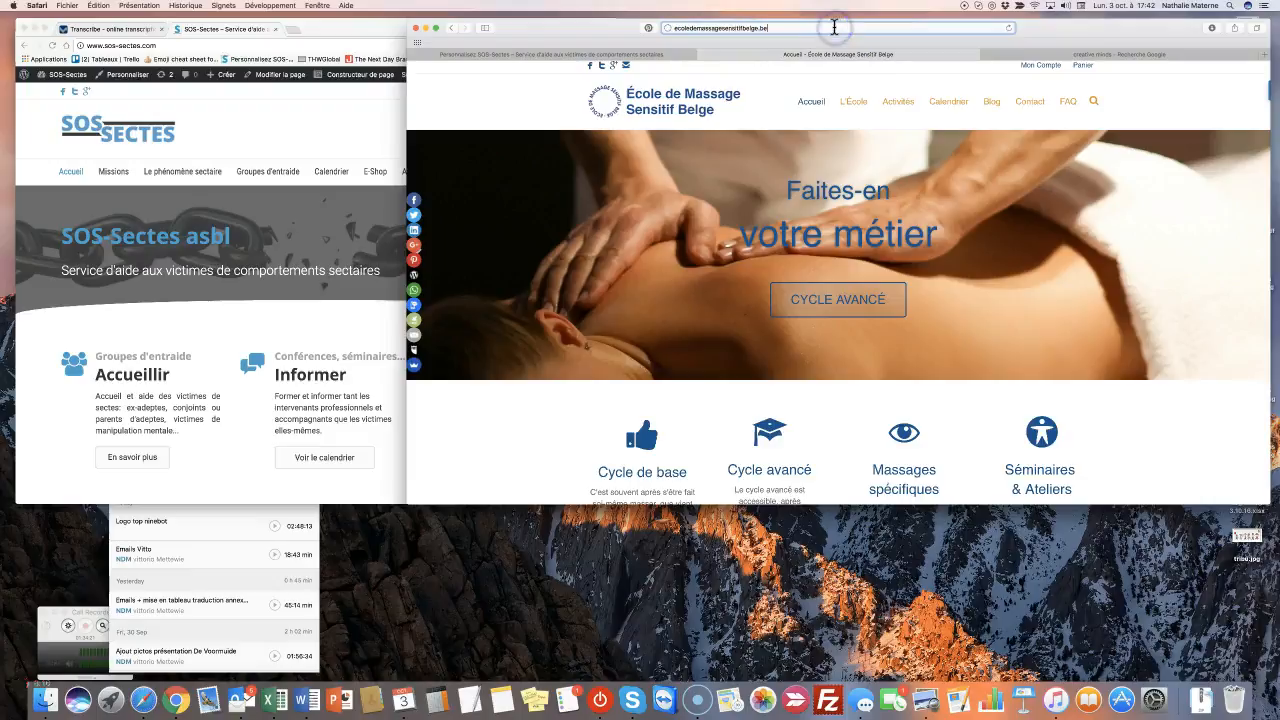
type("/wp-admin/plugins.php")
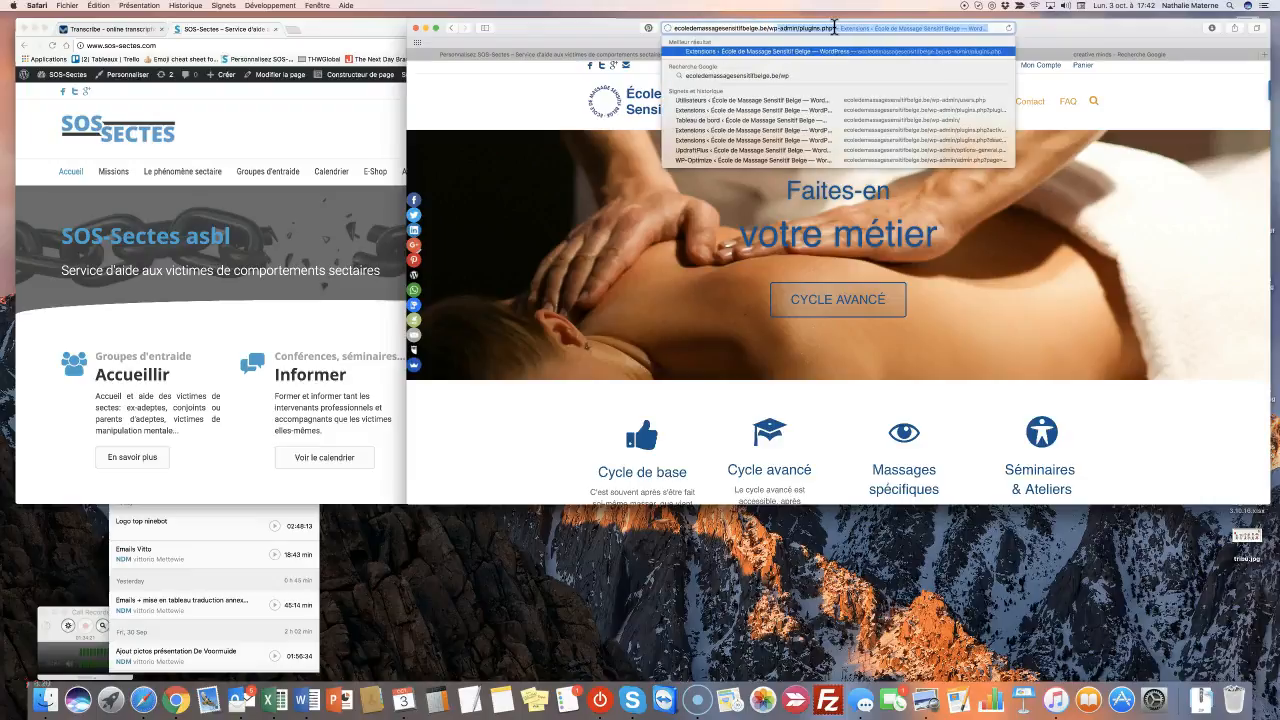
left_click(848, 31)
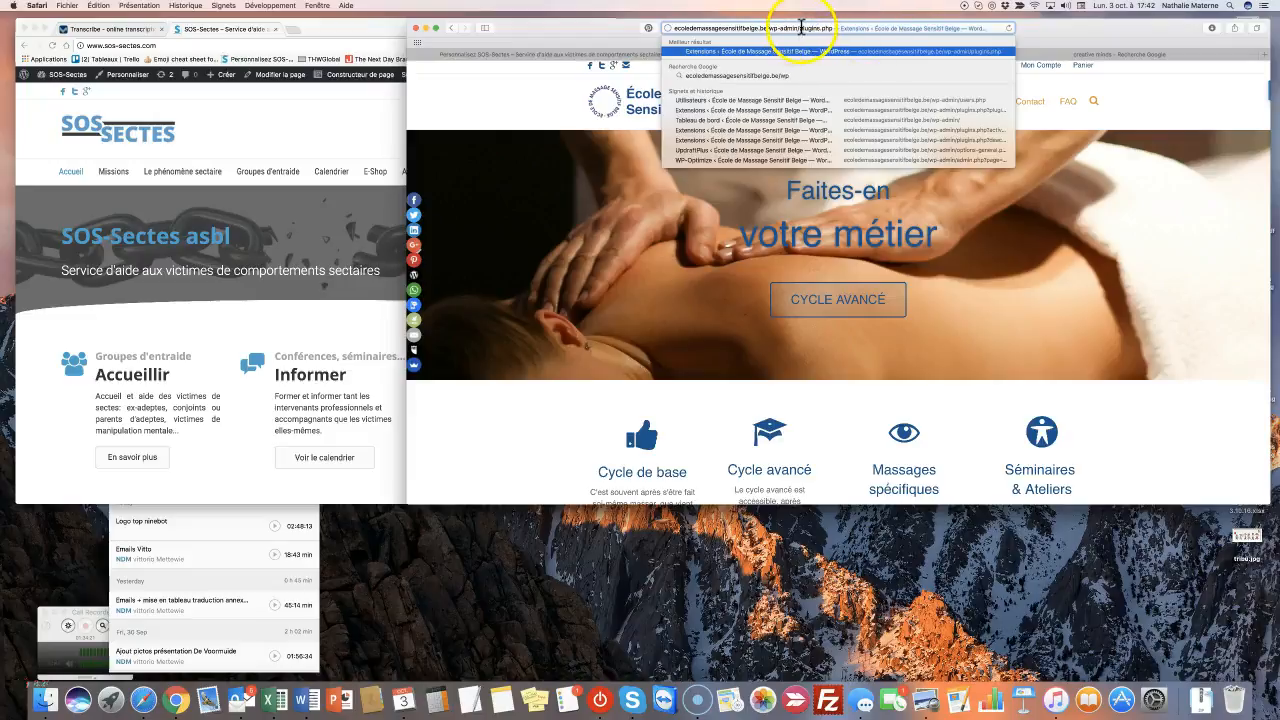
left_click_drag(799, 28, 927, 28)
key("BackSpace")
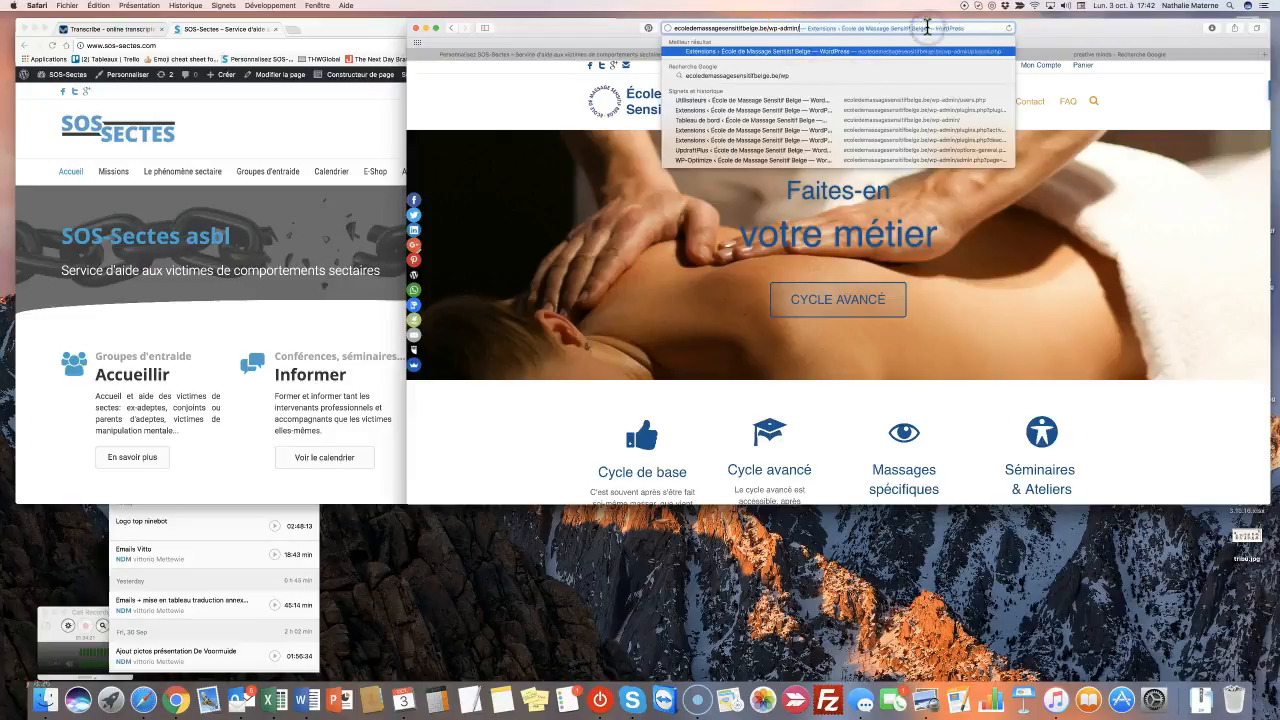
key("Return")
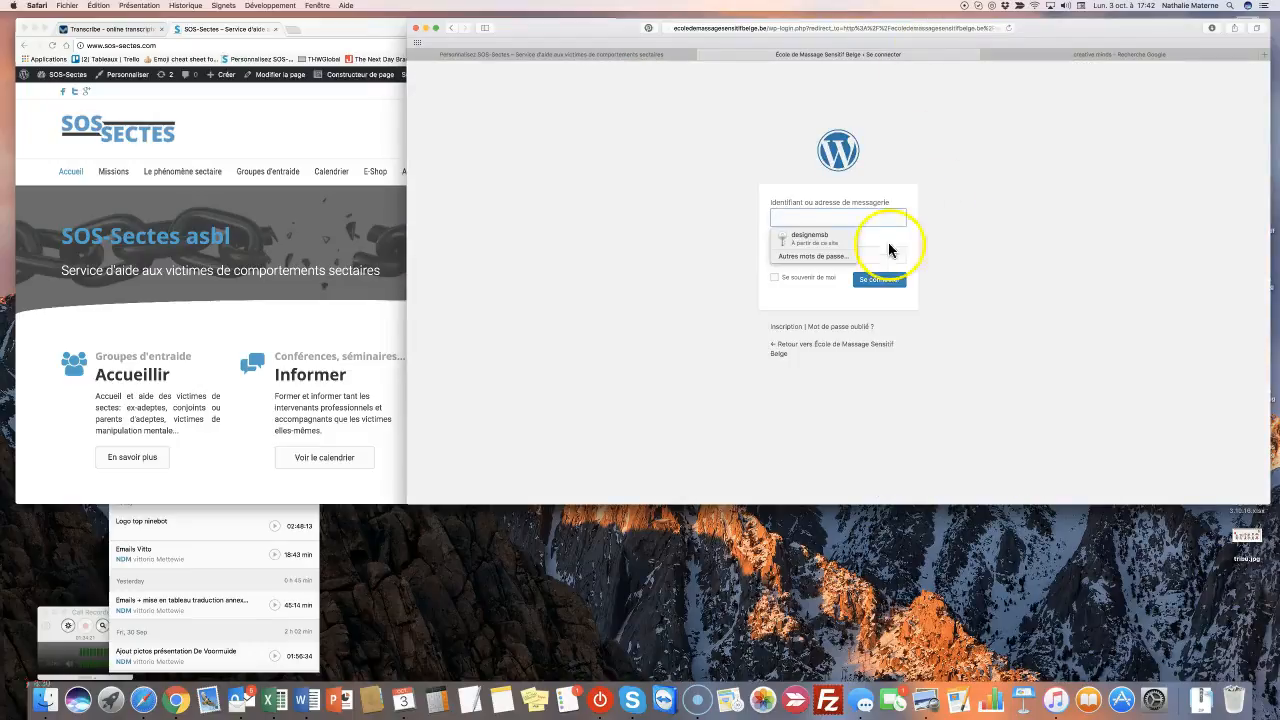
Fill in the saved username and password and log in to the École de Massage WordPress admin.
left_click(810, 238)
left_click(882, 284)
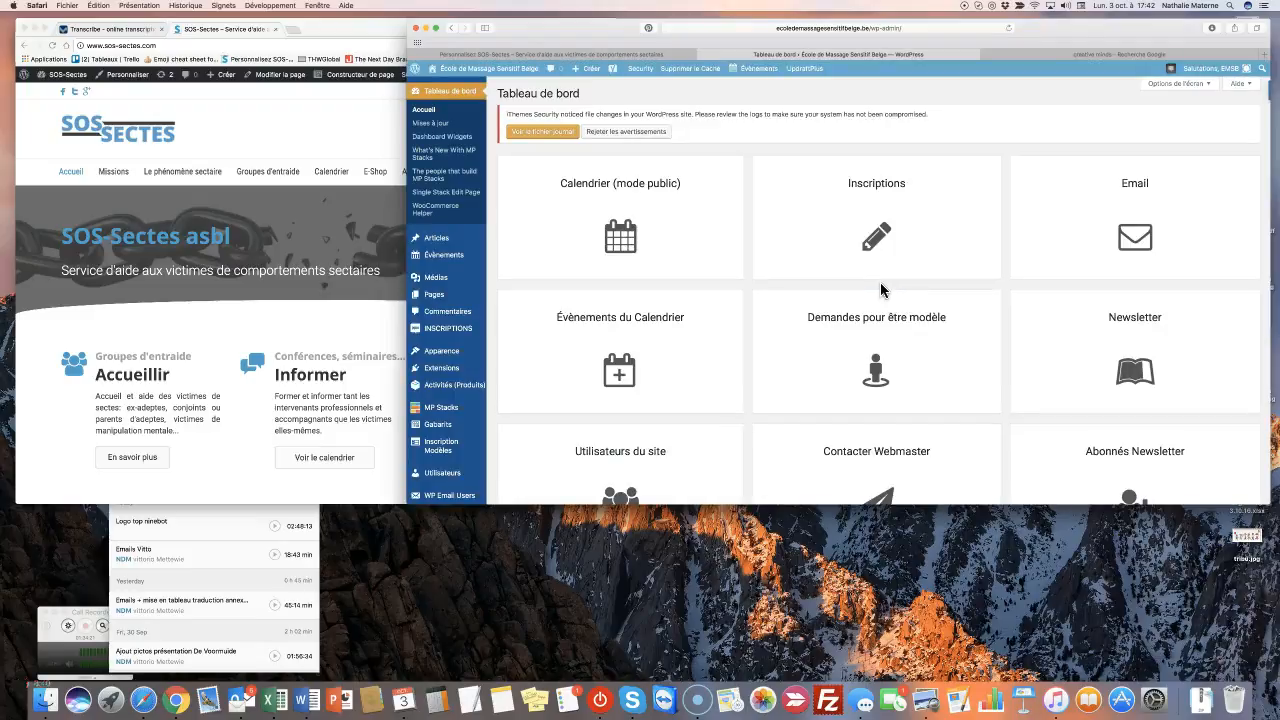
left_click(861, 258)
Check the SOS-Sectes customizer, visit the École de Massage site from its dashboard, and open the En-tête section of its customizer.
left_click(600, 53)
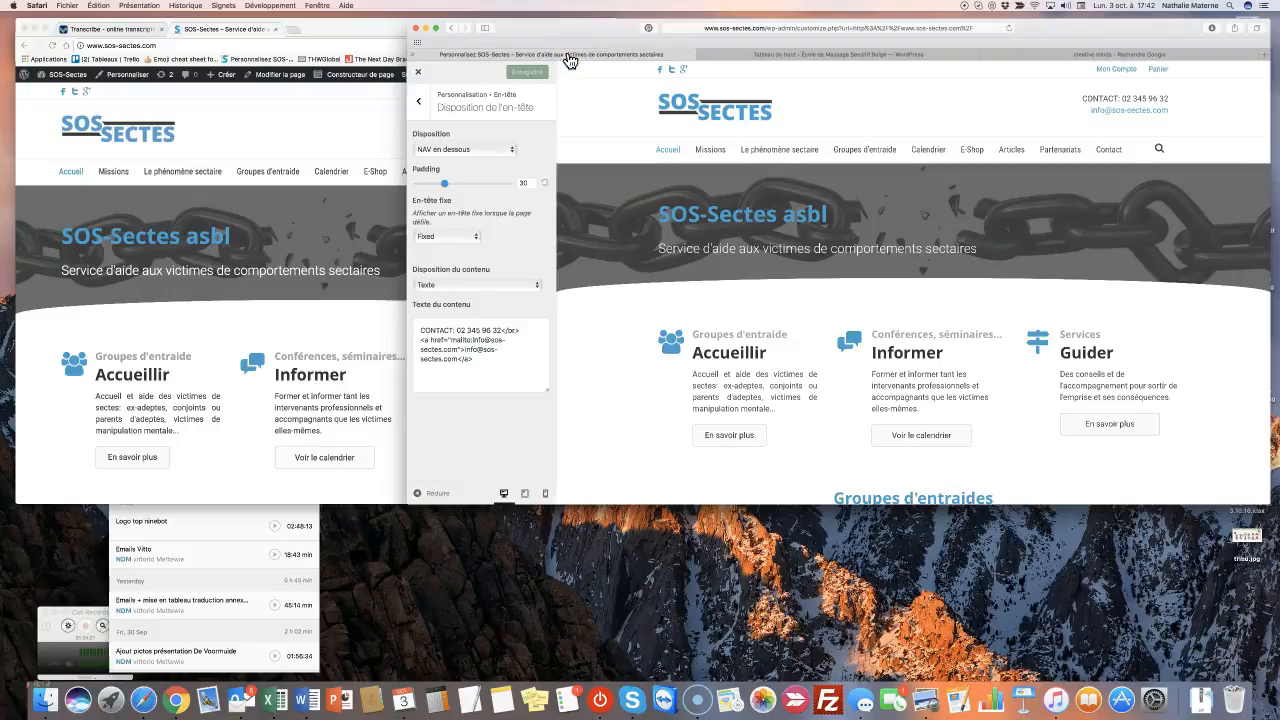
left_click(761, 57)
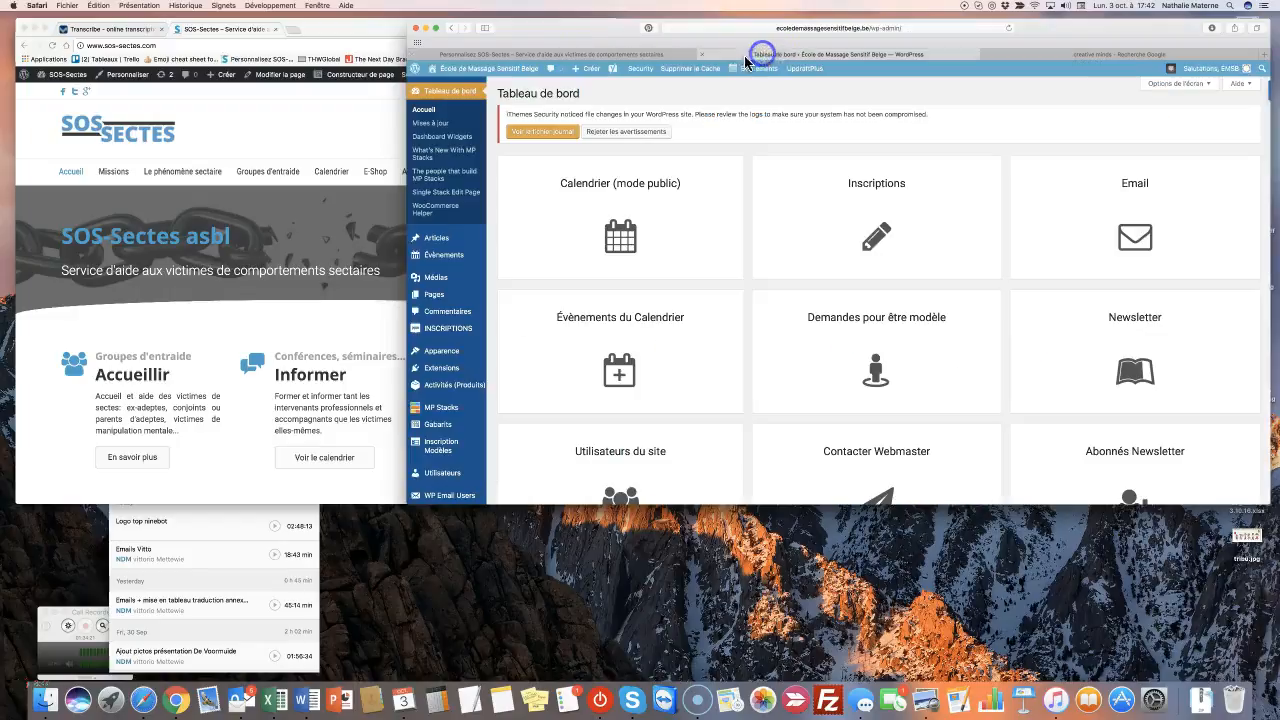
left_click(477, 75)
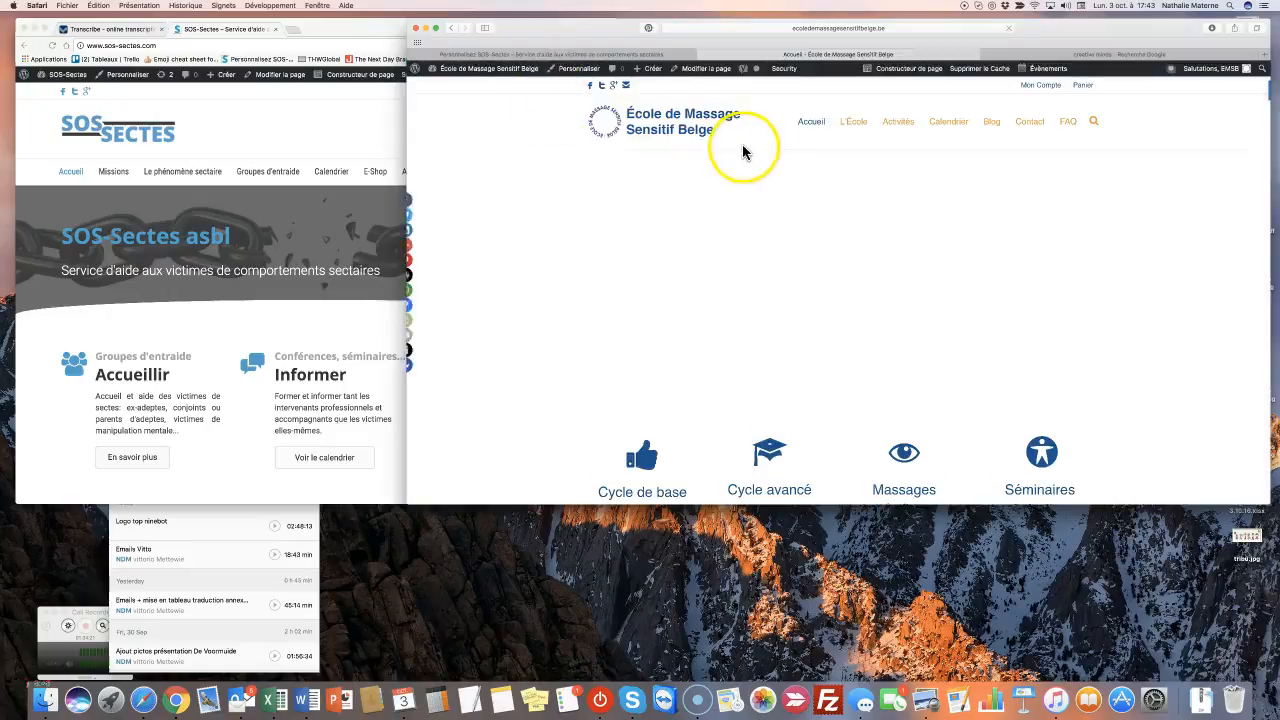
left_click(566, 78)
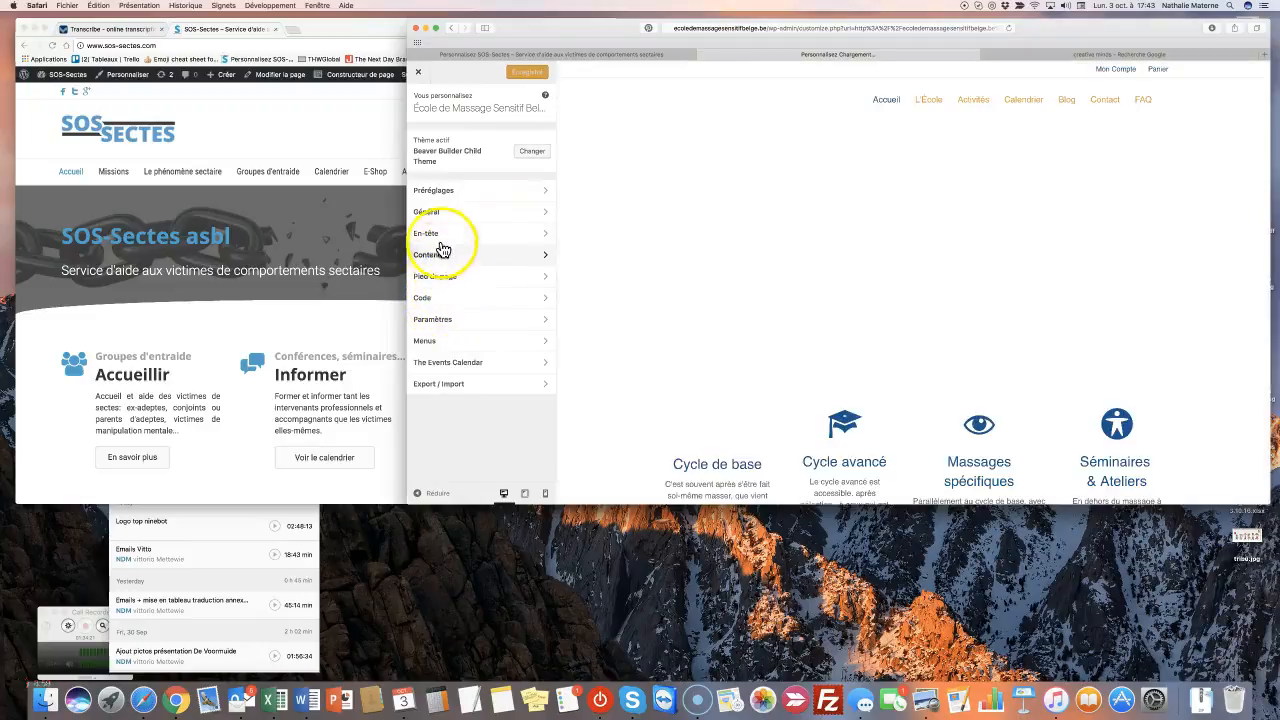
left_click(440, 233)
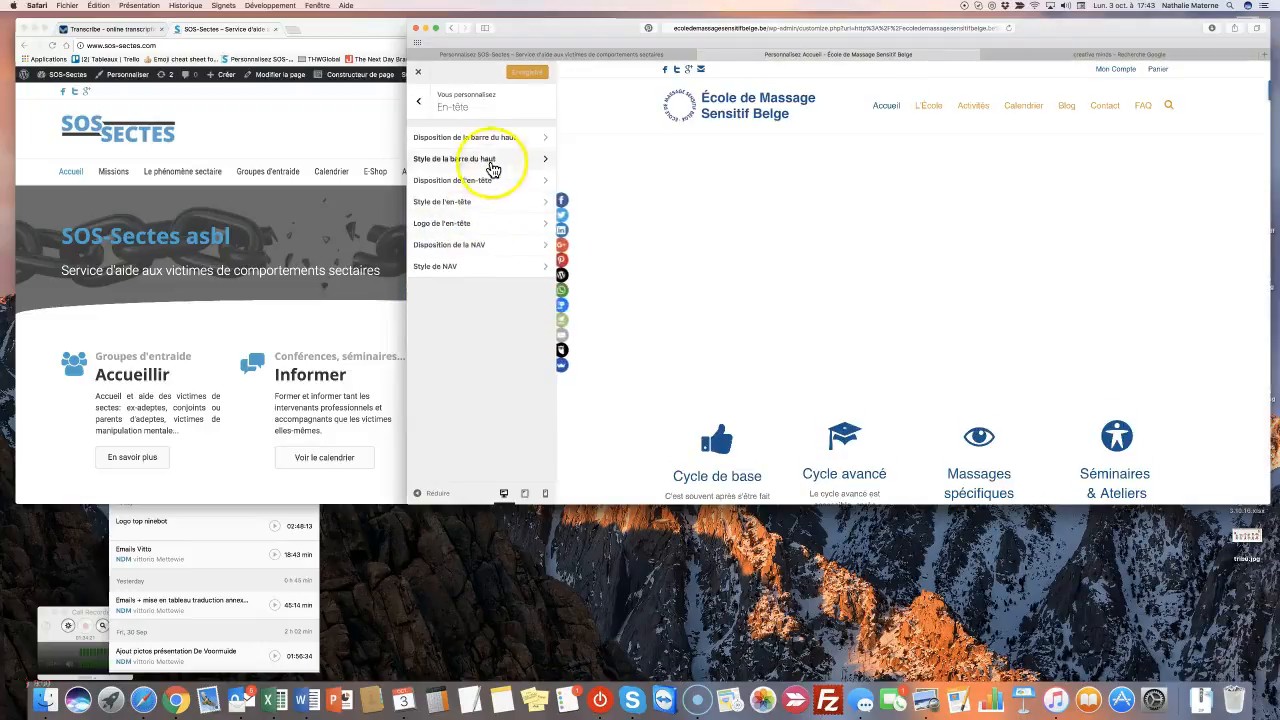
Check the header logo settings of the École de Massage site, and open its Disposition de l'en-tête settings.
left_click(440, 223)
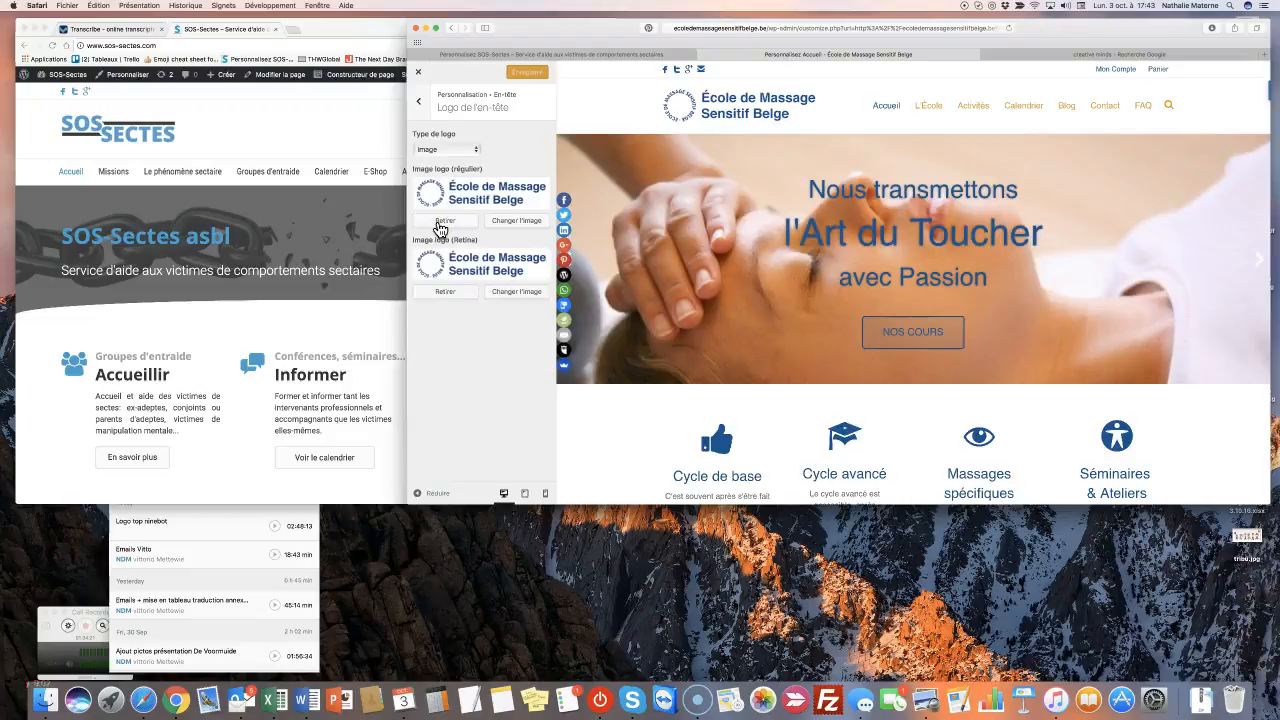
left_click(420, 103)
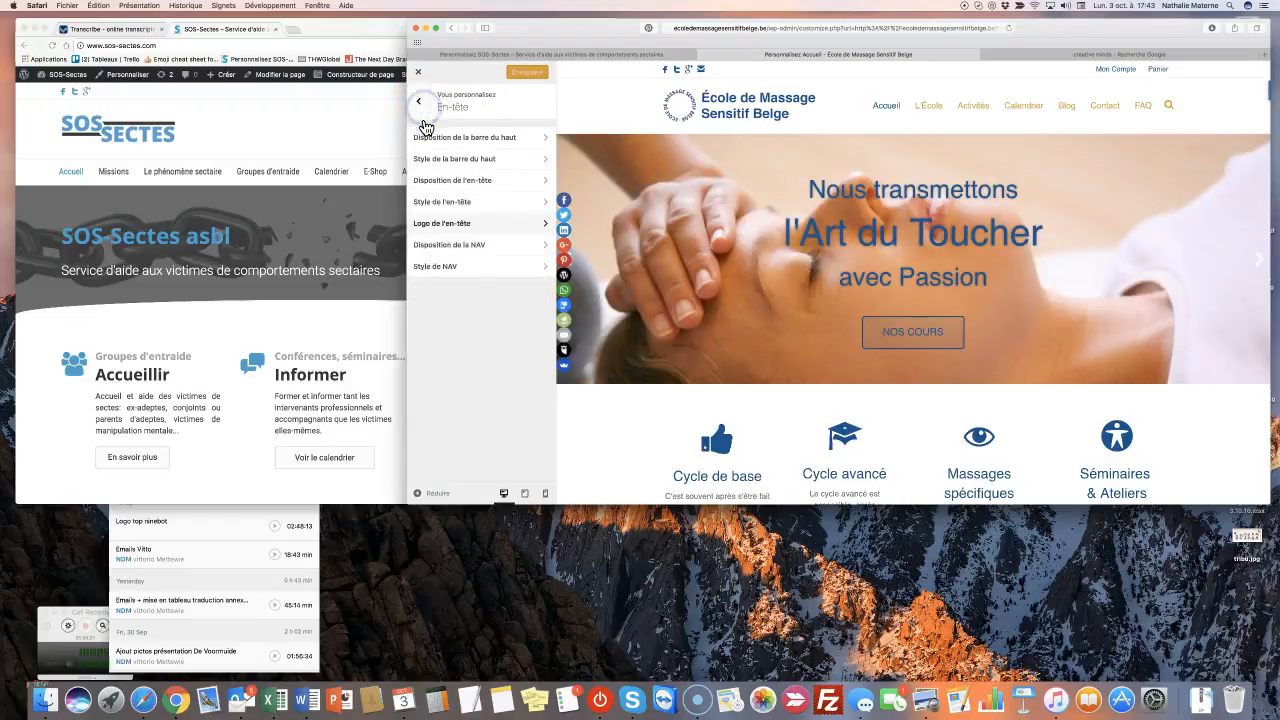
left_click(446, 180)
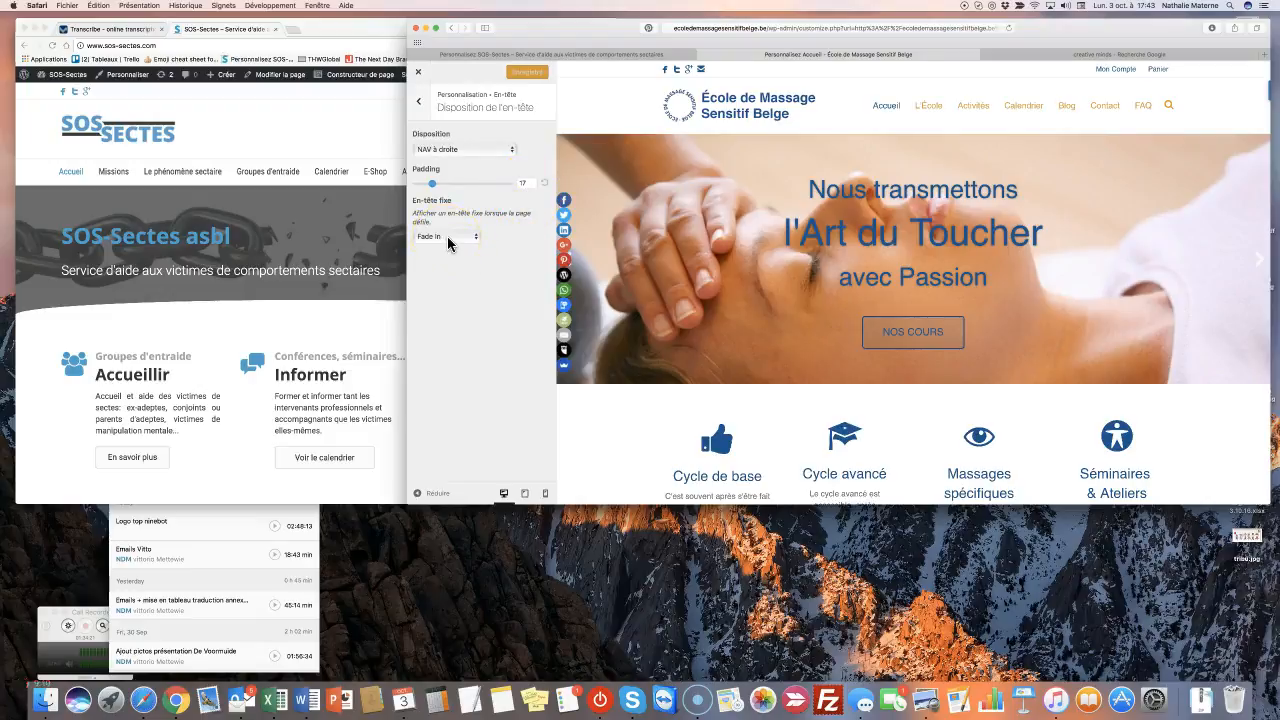
Set the SOS-Sectes header padding to 17 and its En-tête fixe option to Fade In, publish the changes, and close the customizer.
left_click(588, 54)
left_click_drag(446, 188, 433, 188)
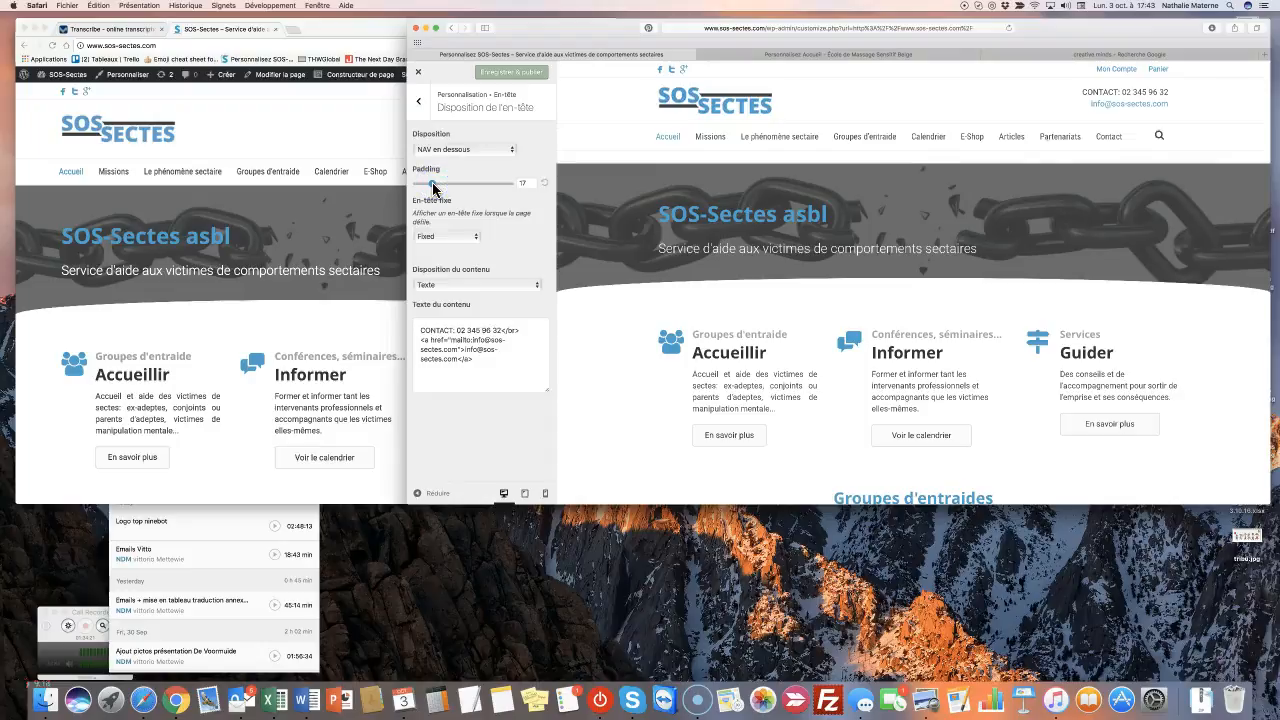
left_click(476, 238)
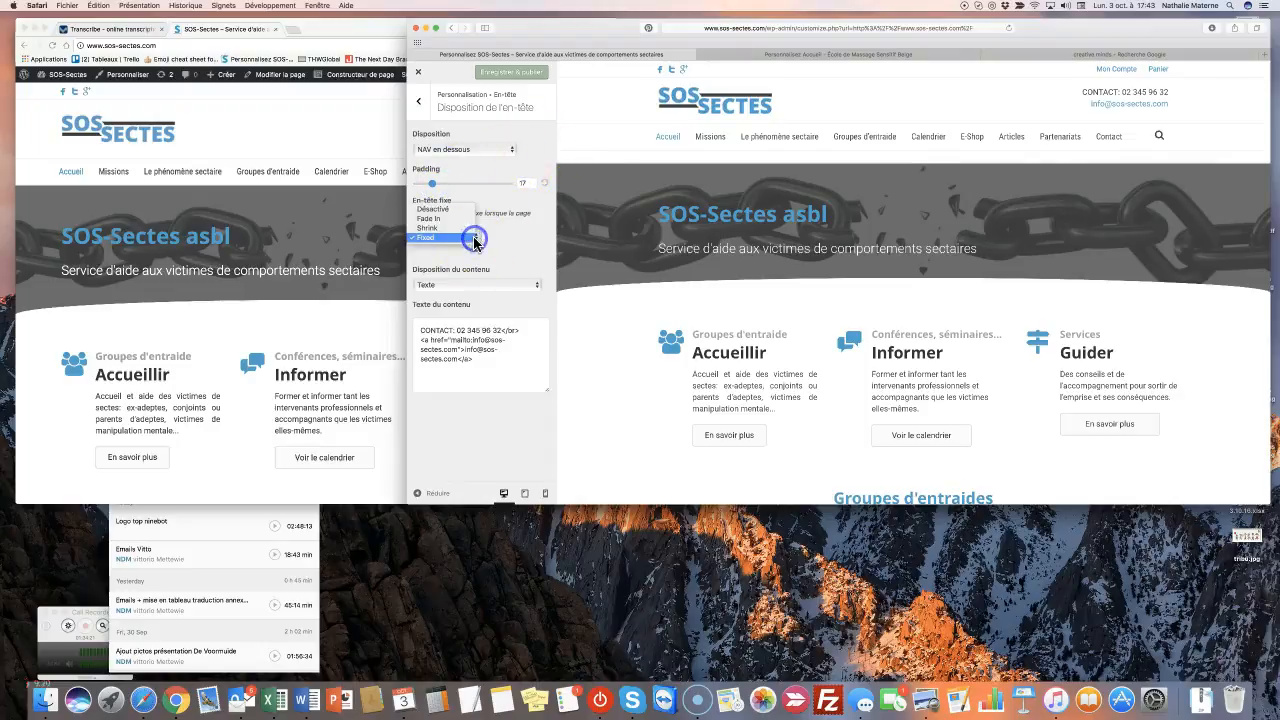
left_click(460, 216)
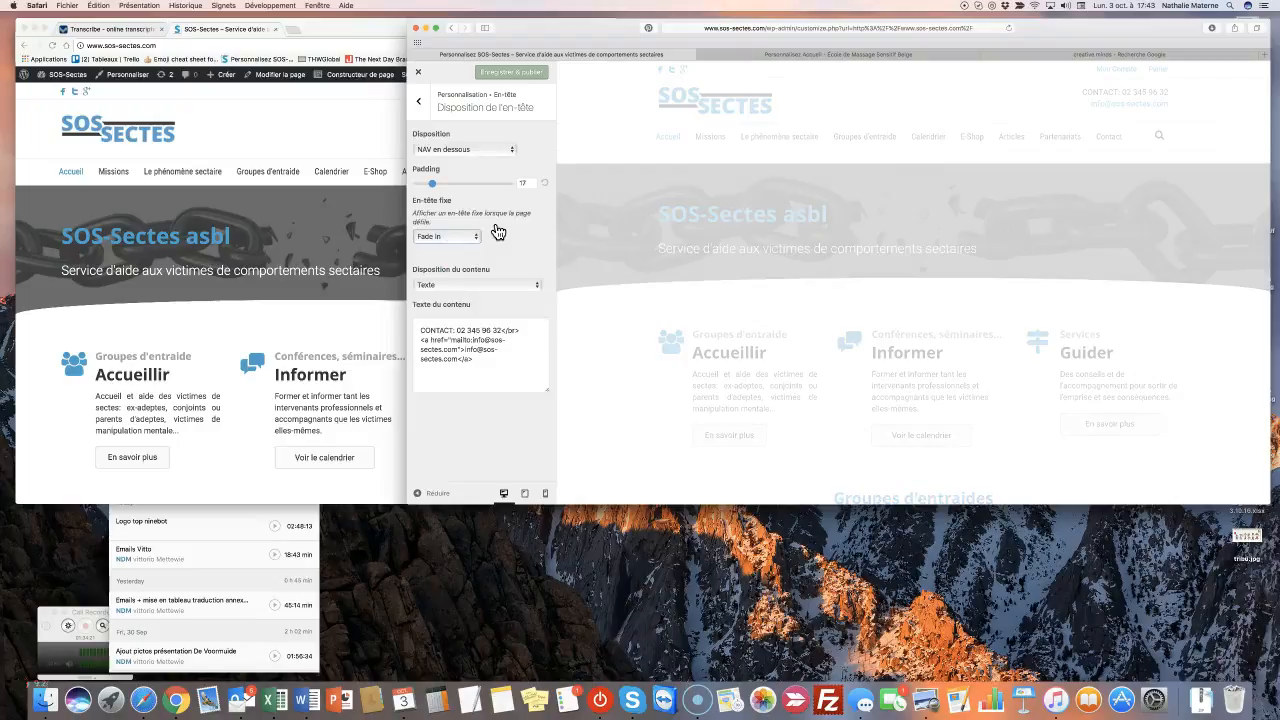
left_click(500, 77)
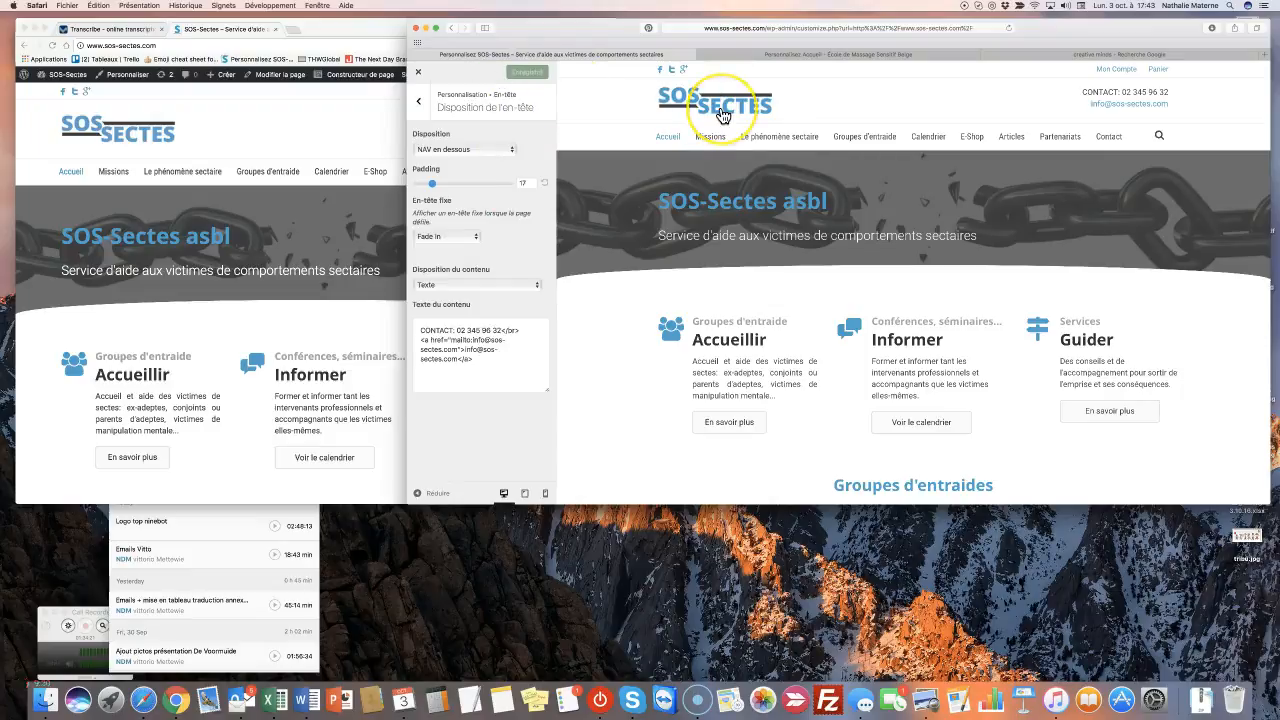
left_click(419, 72)
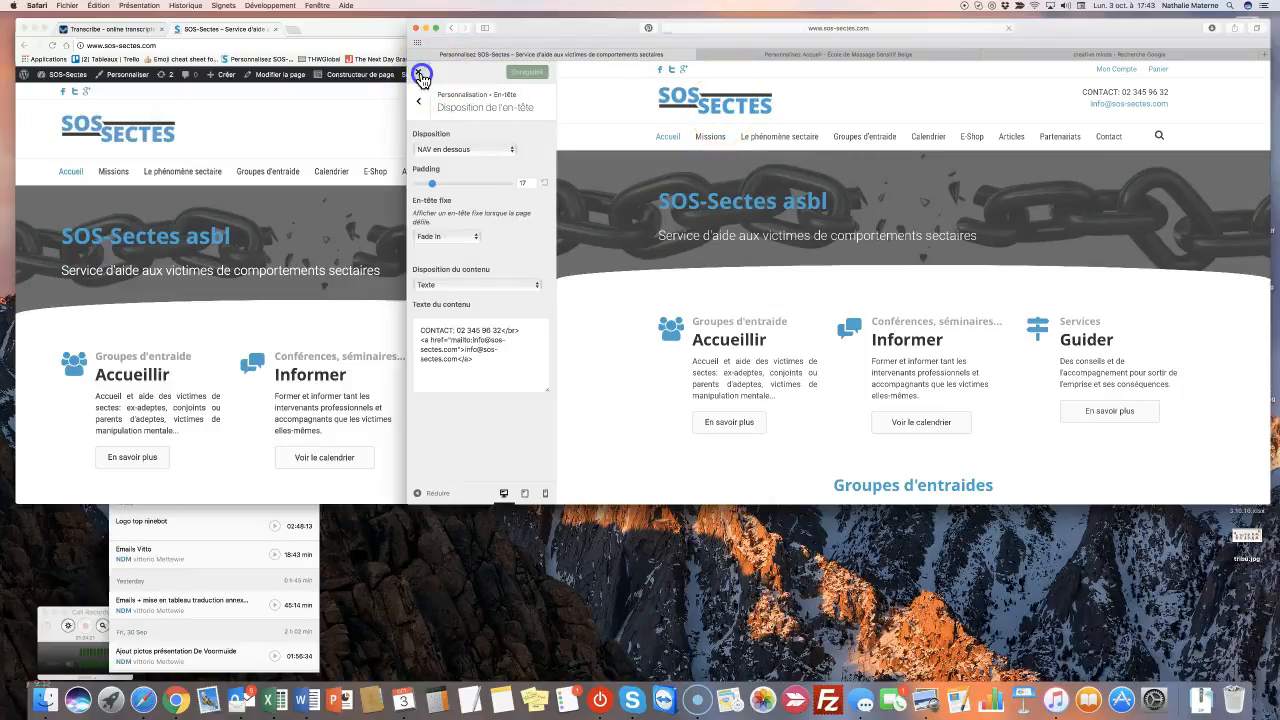
Close the École de Massage customizer and examine how the site's fixed header and logo behave while the homepage scrolls.
left_click(781, 55)
scroll(797, 136, "down", 2)
scroll(797, 136, "up", 3)
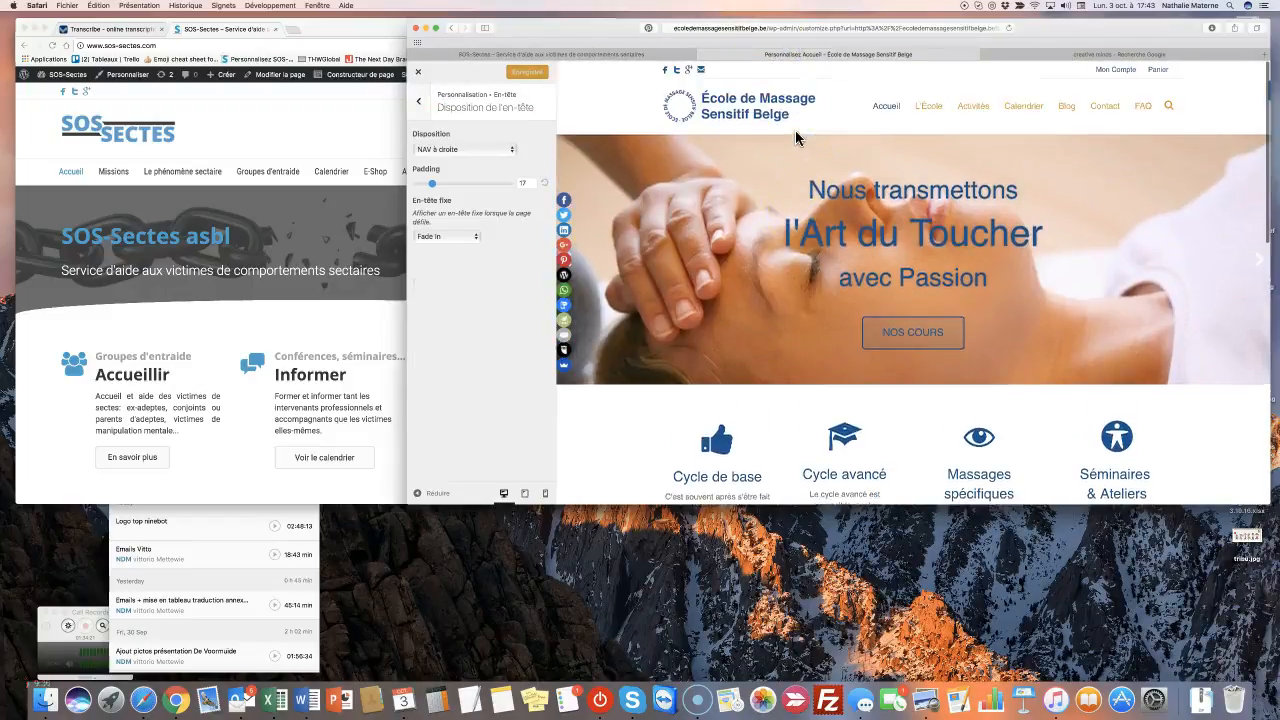
left_click(419, 72)
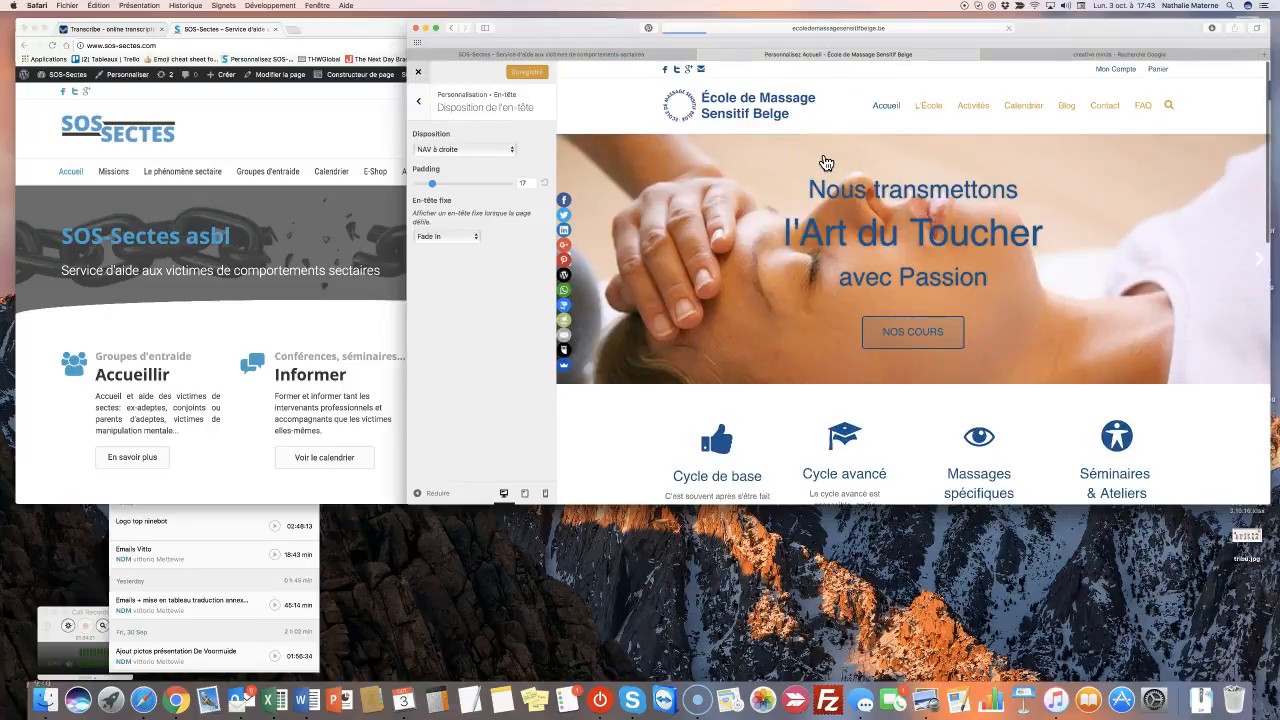
scroll(826, 163, "down", 1)
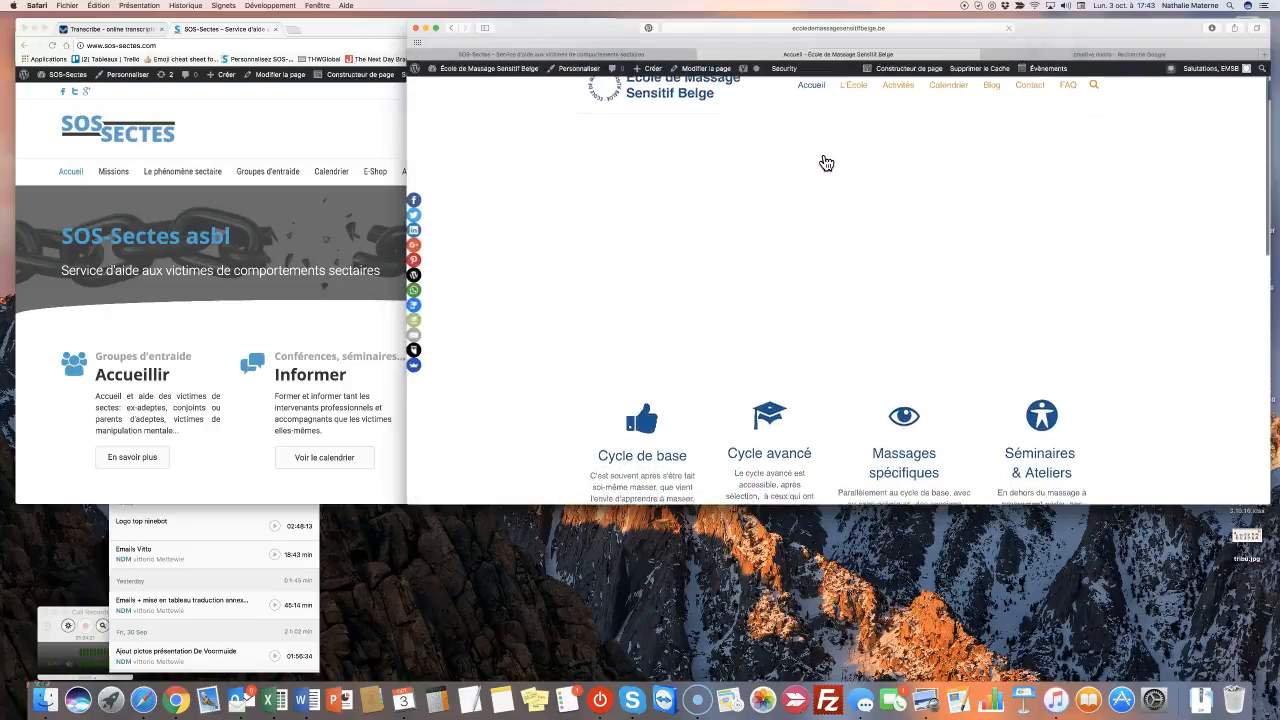
scroll(826, 163, "down", 2)
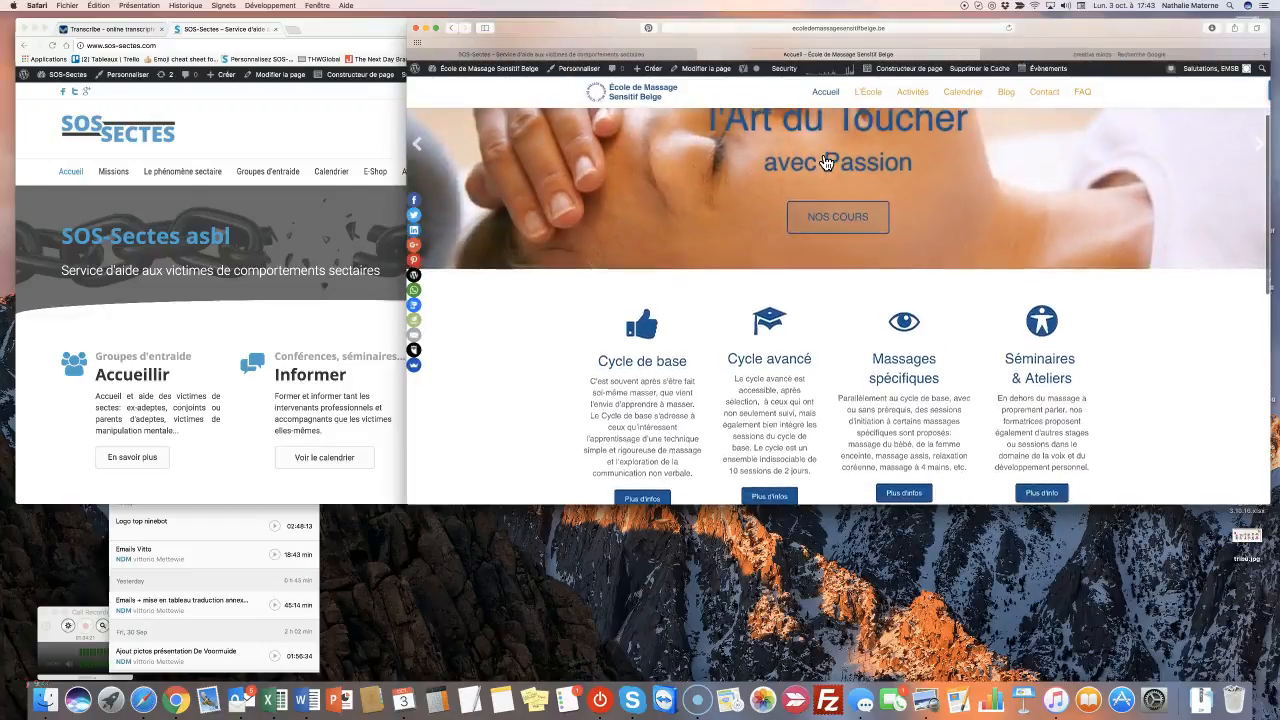
scroll(826, 163, "up", 3)
Examine how the fixed header and logo behave on the SOS-Sectes homepage while it scrolls.
left_click(600, 55)
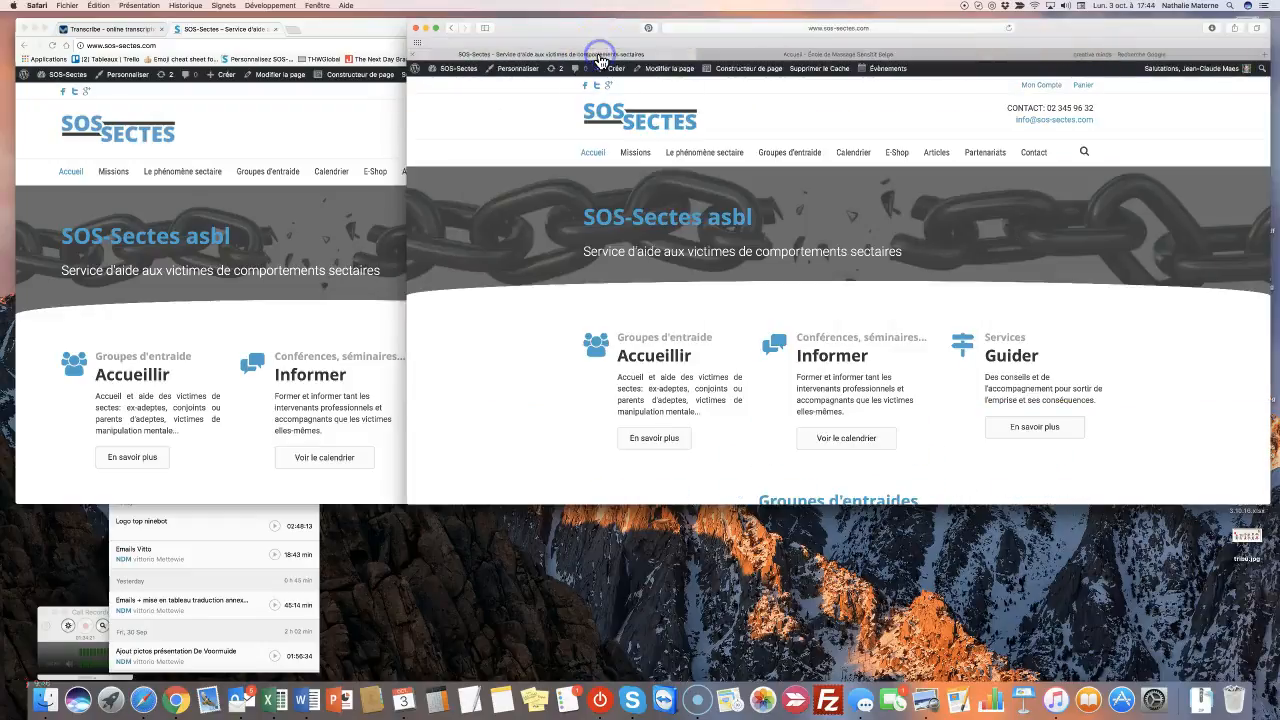
scroll(835, 156, "down", 3)
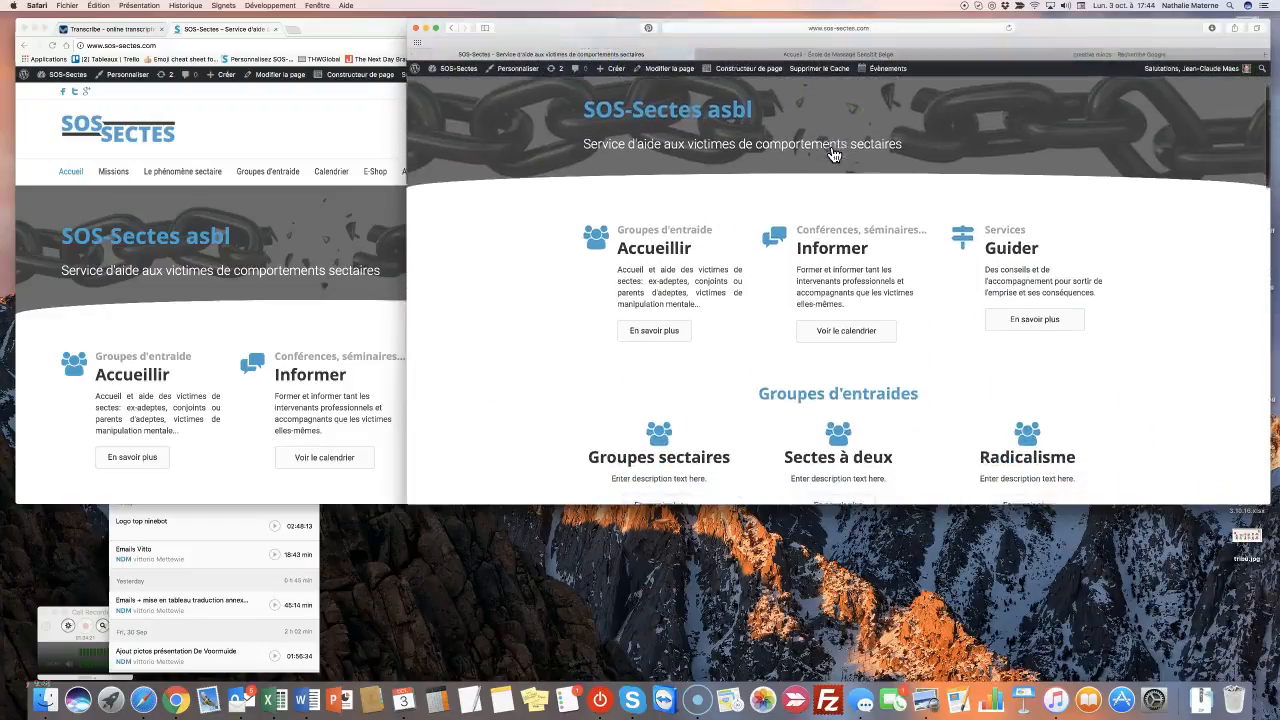
scroll(833, 155, "down", 1)
scroll(835, 155, "up", 4)
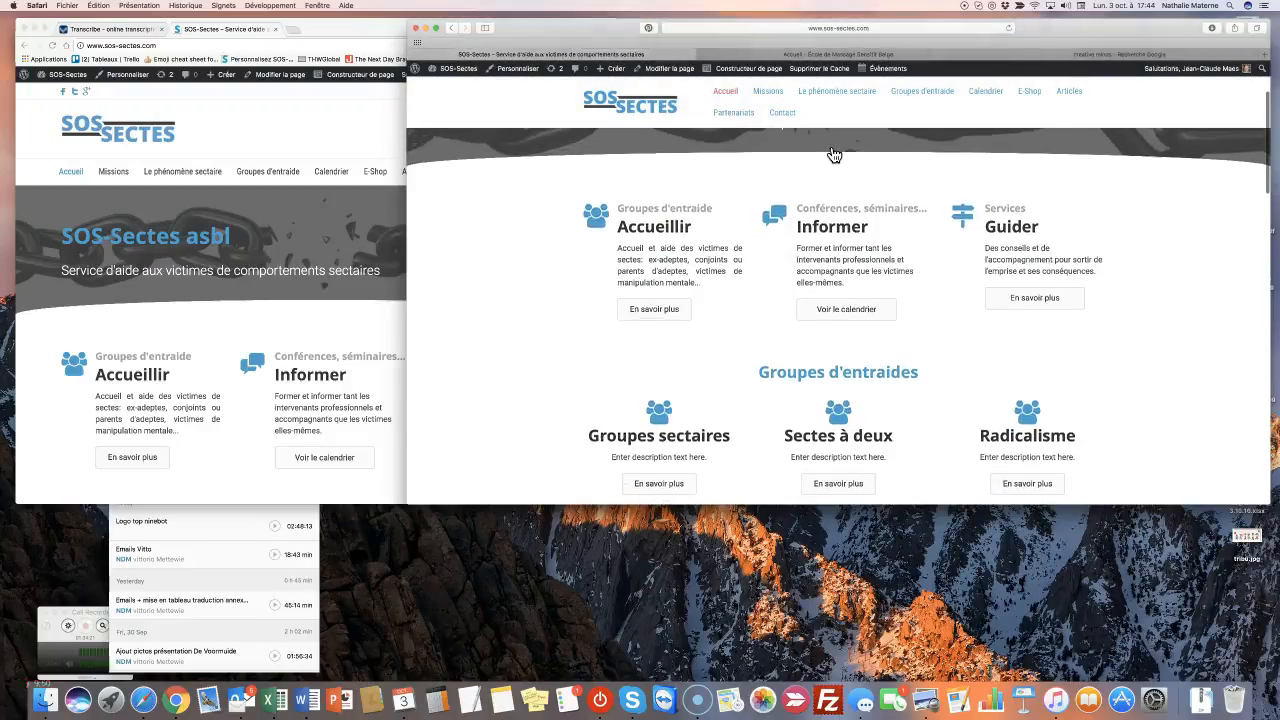
scroll(835, 155, "down", 4)
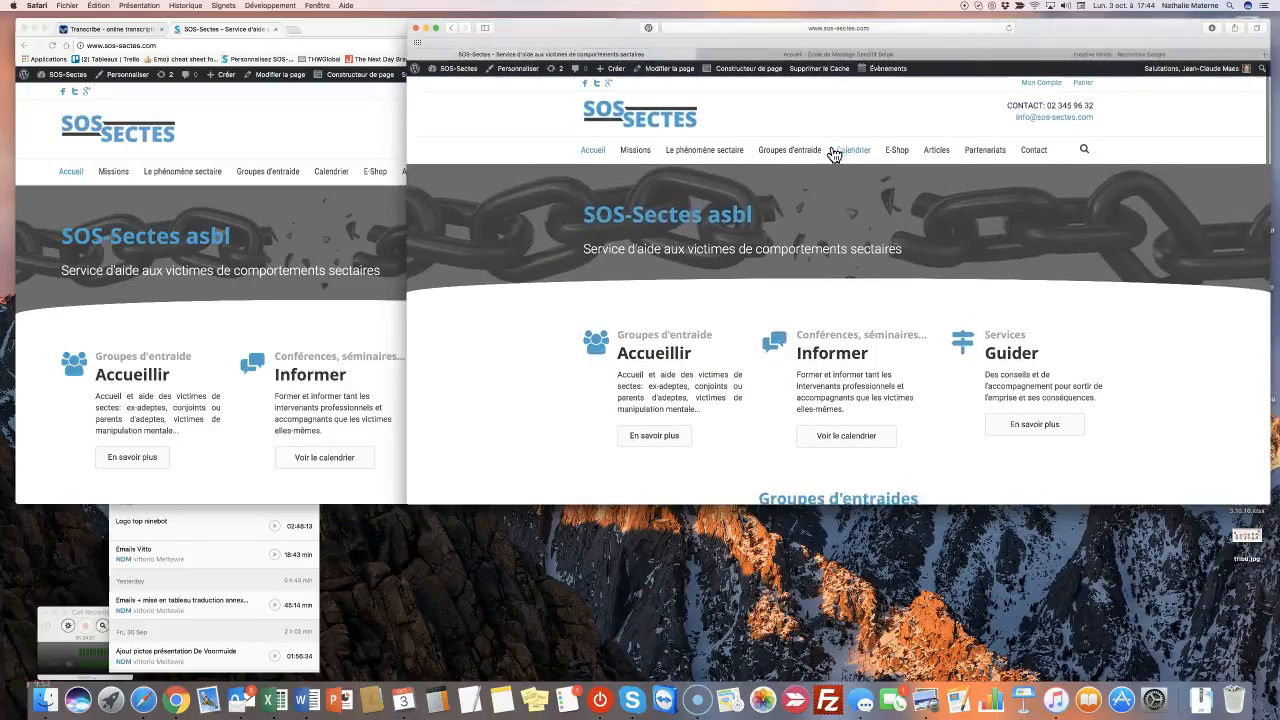
scroll(835, 155, "up", 4)
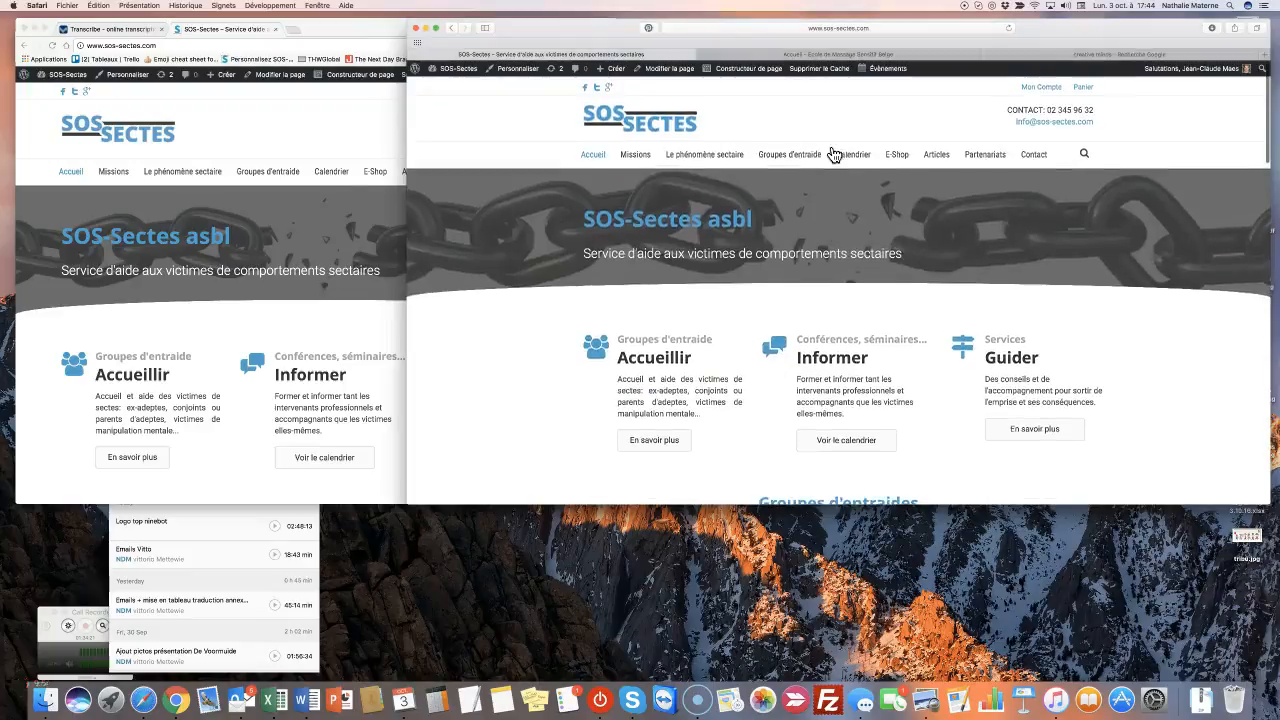
mouse_move(612, 170)
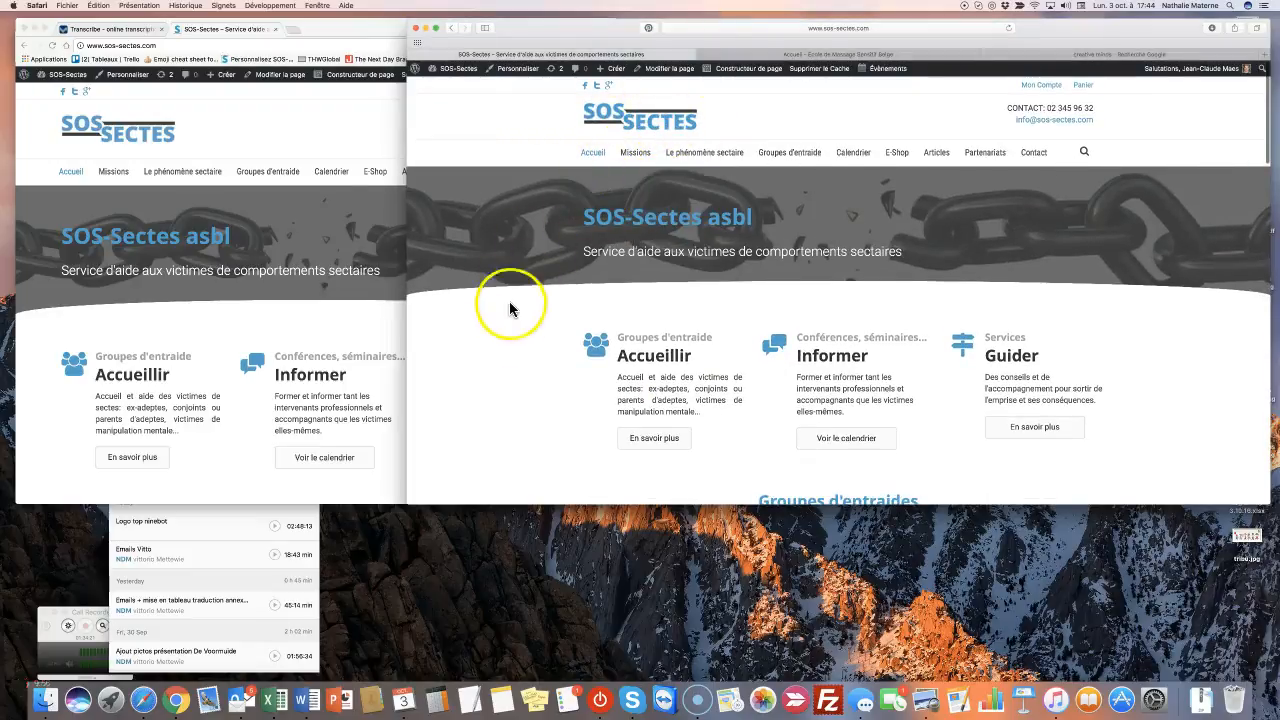